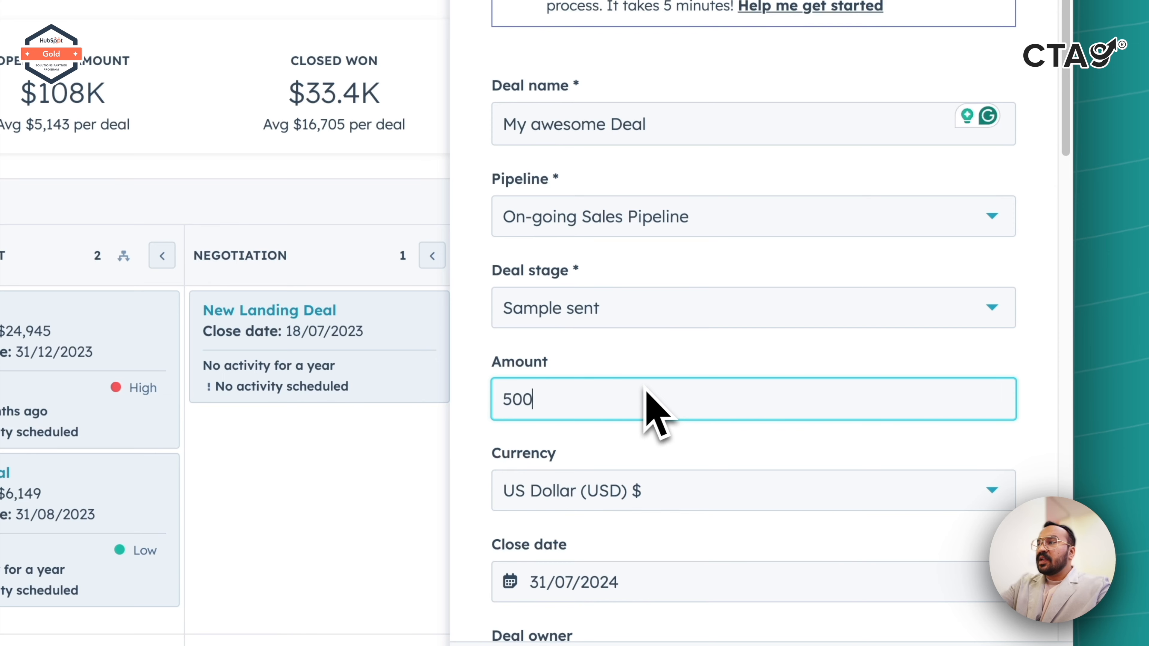
Set the new deal's type to New Business and its priority to Medium.
{"action": "scroll", "coordinate": [647, 394], "scroll_direction": "down", "scroll_amount": 7}
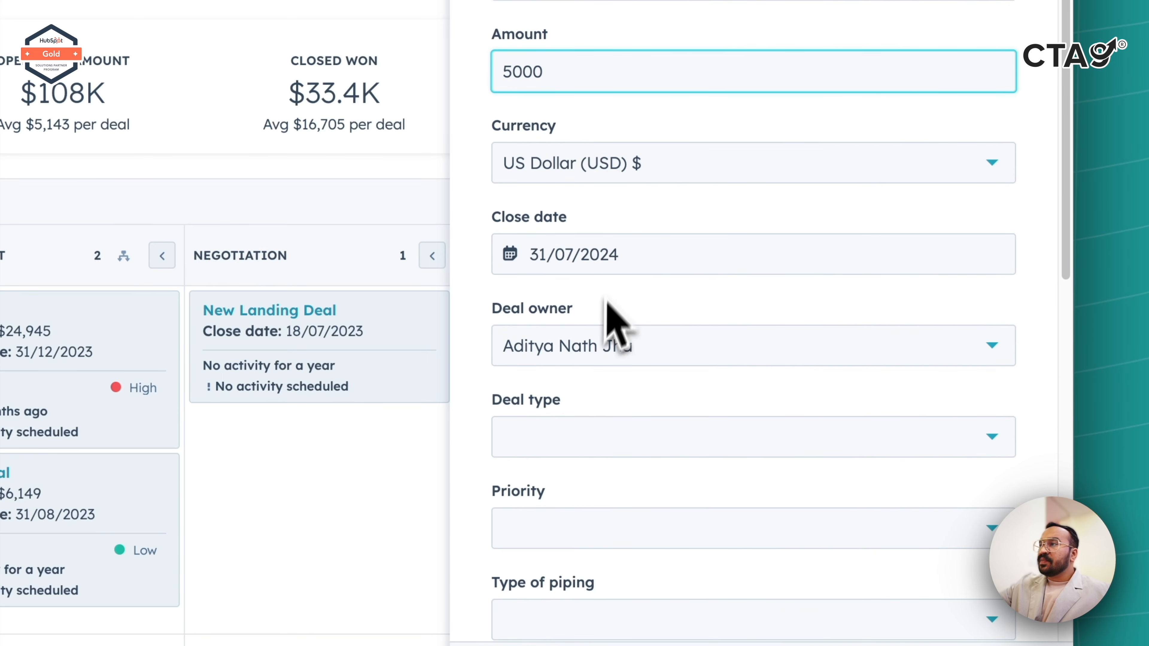
{"action": "left_click", "coordinate": [605, 428]}
{"action": "scroll", "coordinate": [585, 506], "scroll_direction": "down", "scroll_amount": 2}
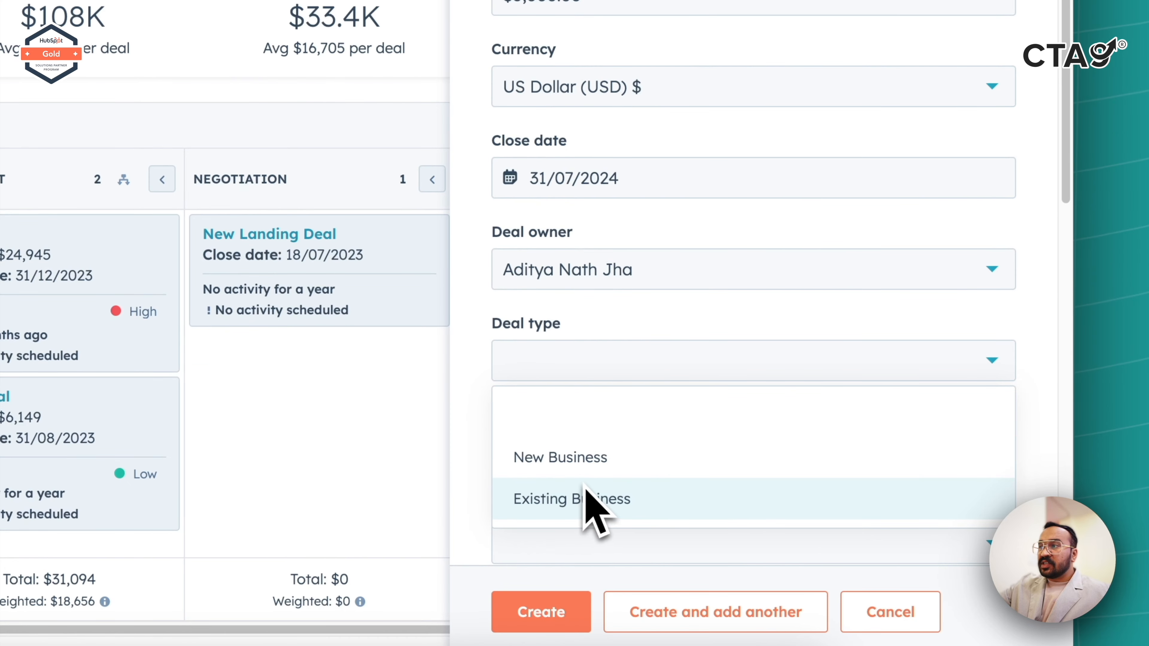
{"action": "left_click", "coordinate": [608, 459]}
{"action": "scroll", "coordinate": [616, 468], "scroll_direction": "down", "scroll_amount": 3}
{"action": "scroll", "coordinate": [618, 461], "scroll_direction": "down", "scroll_amount": 4}
{"action": "left_click", "coordinate": [661, 136]}
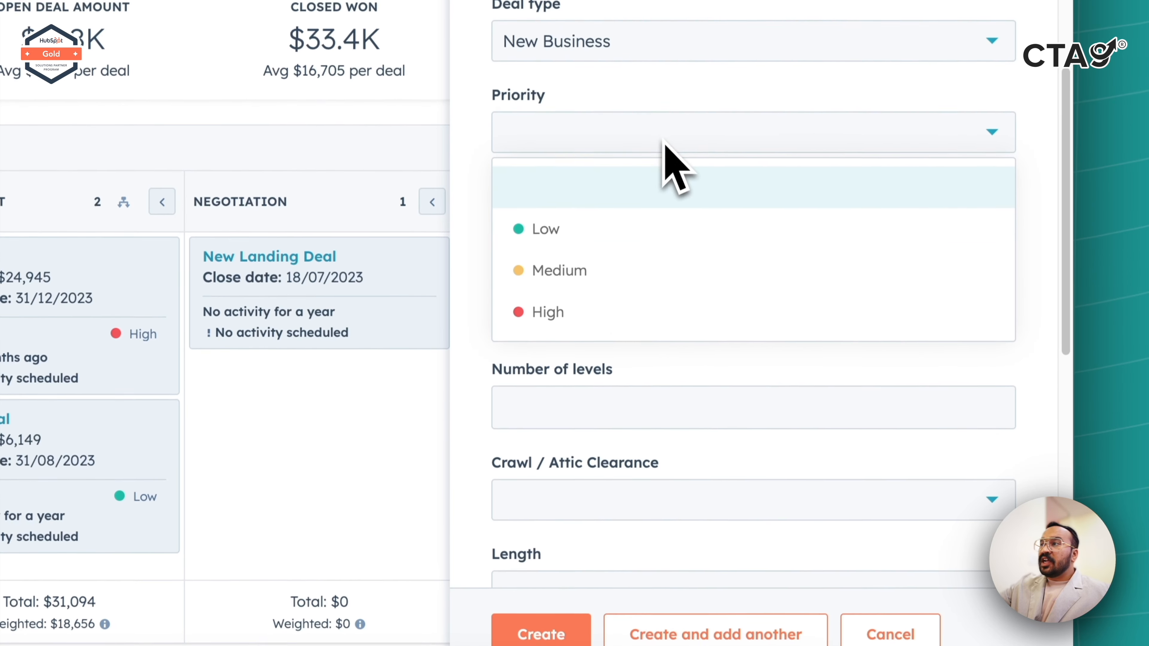
{"action": "left_click", "coordinate": [606, 282]}
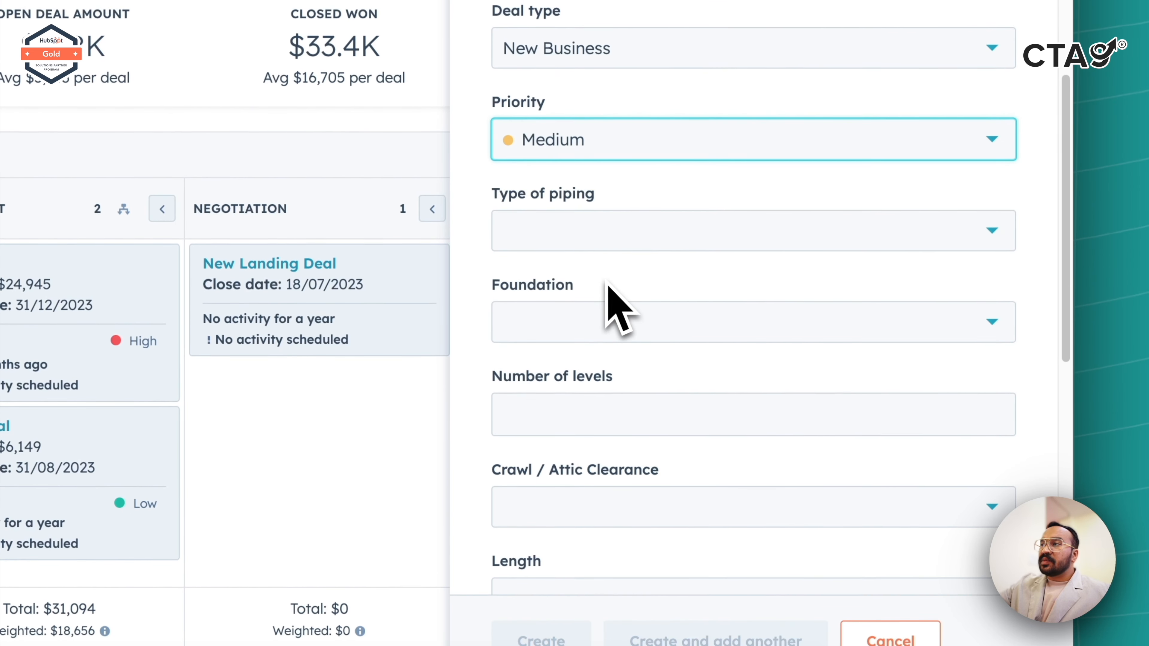
Set the new deal's type of piping to Pex and its foundation to Slab.
{"action": "left_click", "coordinate": [624, 236]}
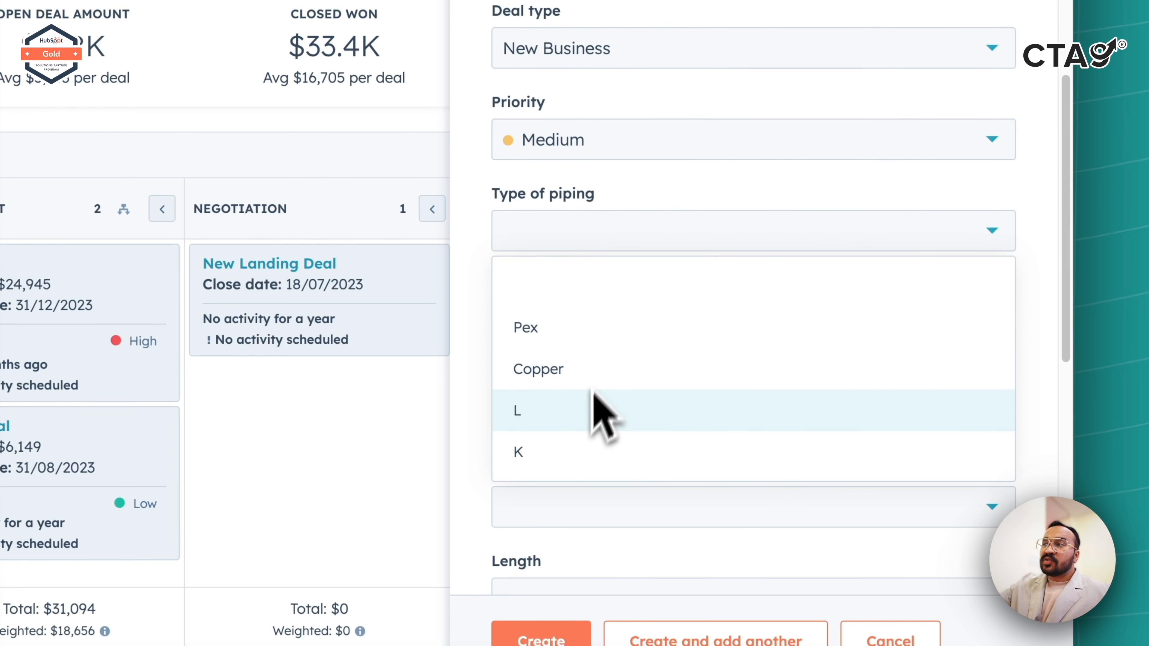
{"action": "left_click", "coordinate": [610, 328]}
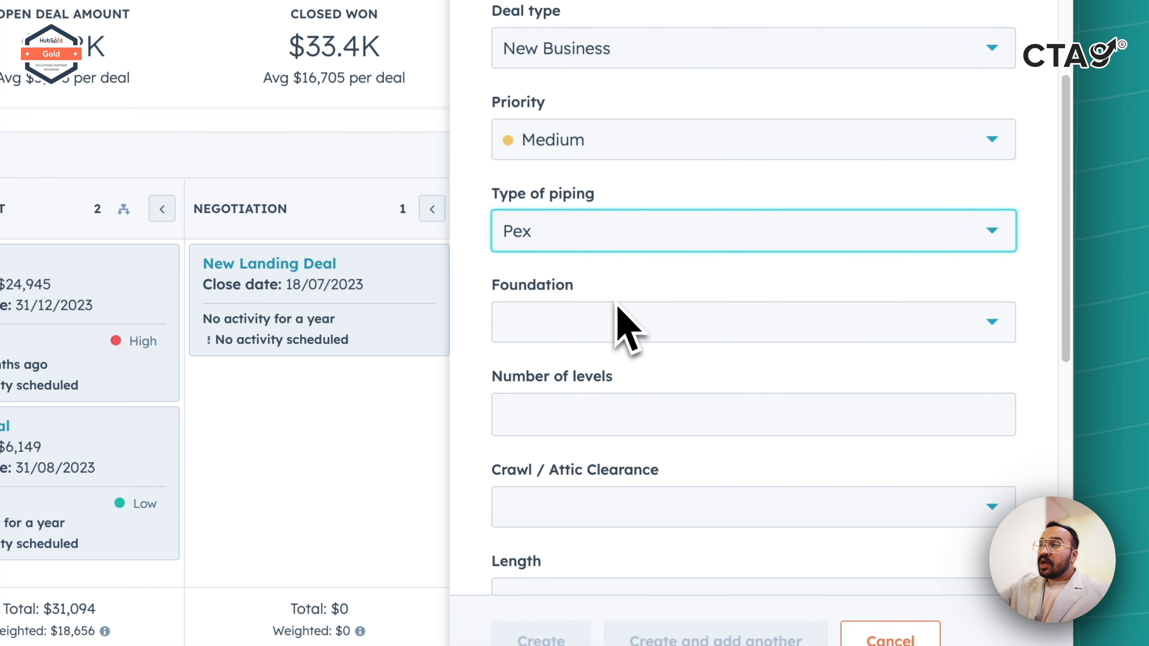
{"action": "left_click", "coordinate": [606, 322]}
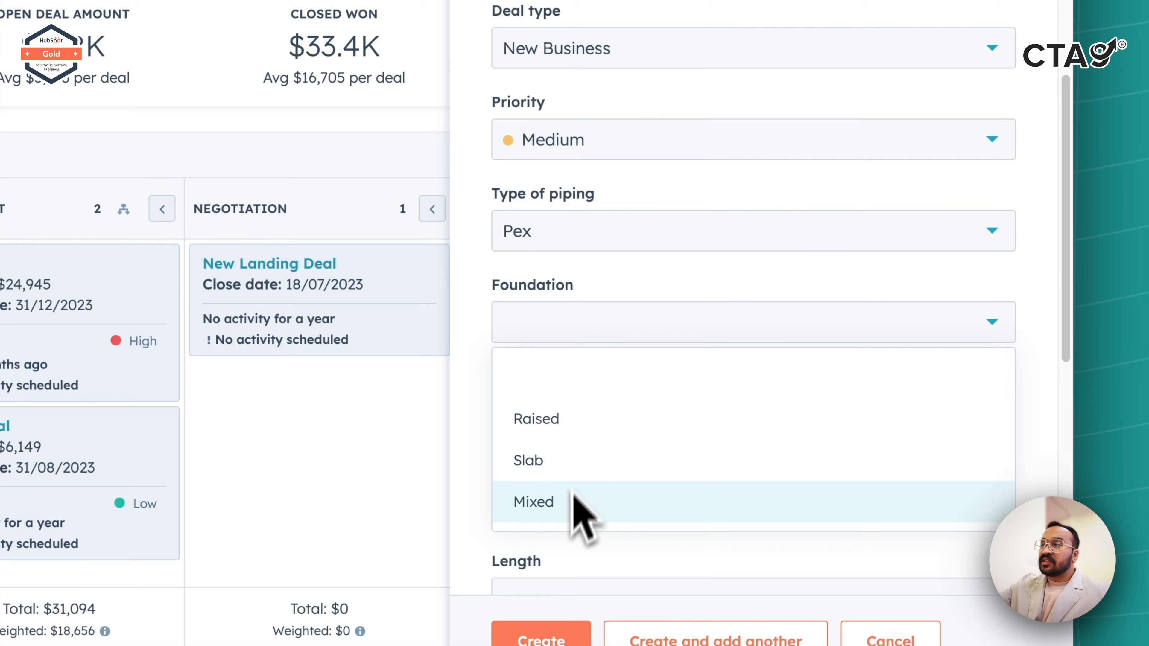
{"action": "scroll", "coordinate": [570, 491], "scroll_direction": "down", "scroll_amount": 2}
{"action": "left_click", "coordinate": [580, 421]}
{"action": "scroll", "coordinate": [639, 213], "scroll_direction": "down", "scroll_amount": 3}
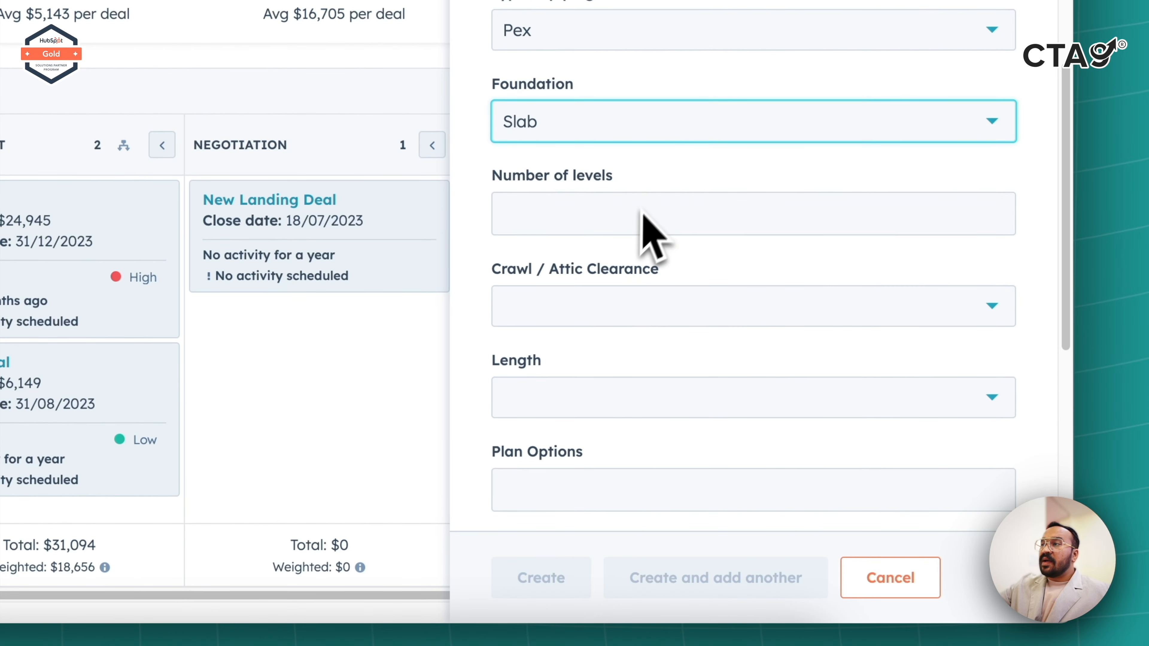
Review the deal form's fields from pipeline and amount down to number of levels and plan options.
{"action": "left_click", "coordinate": [643, 214]}
{"action": "scroll", "coordinate": [642, 216], "scroll_direction": "down", "scroll_amount": 2}
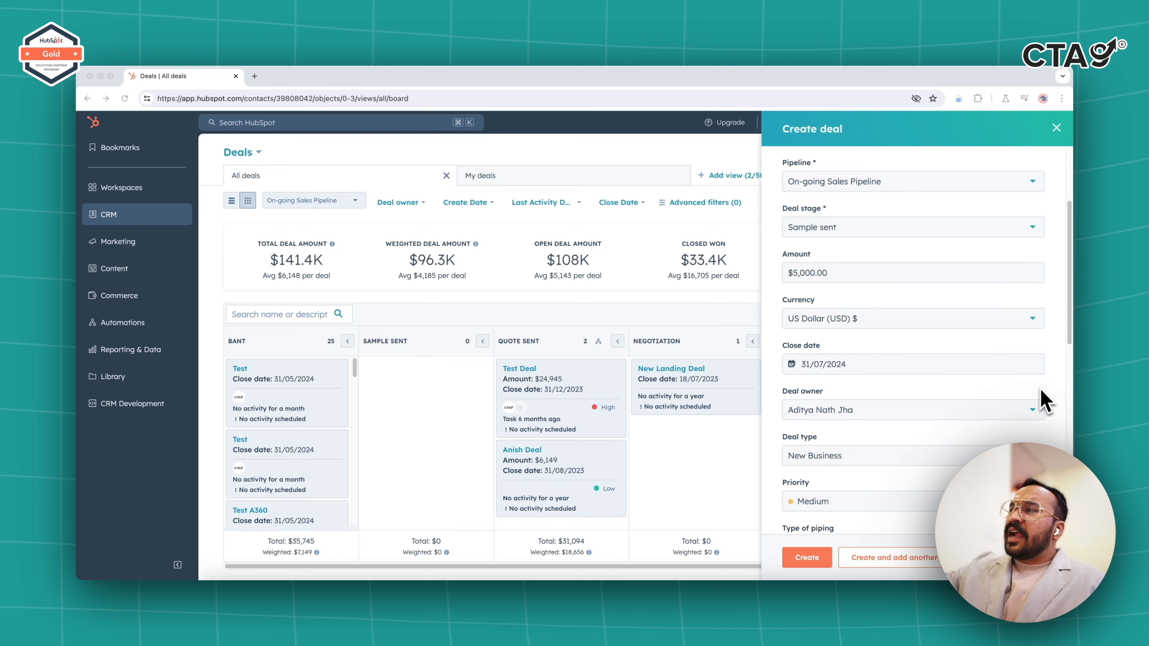
{"action": "scroll", "coordinate": [1041, 398], "scroll_direction": "down", "scroll_amount": 3}
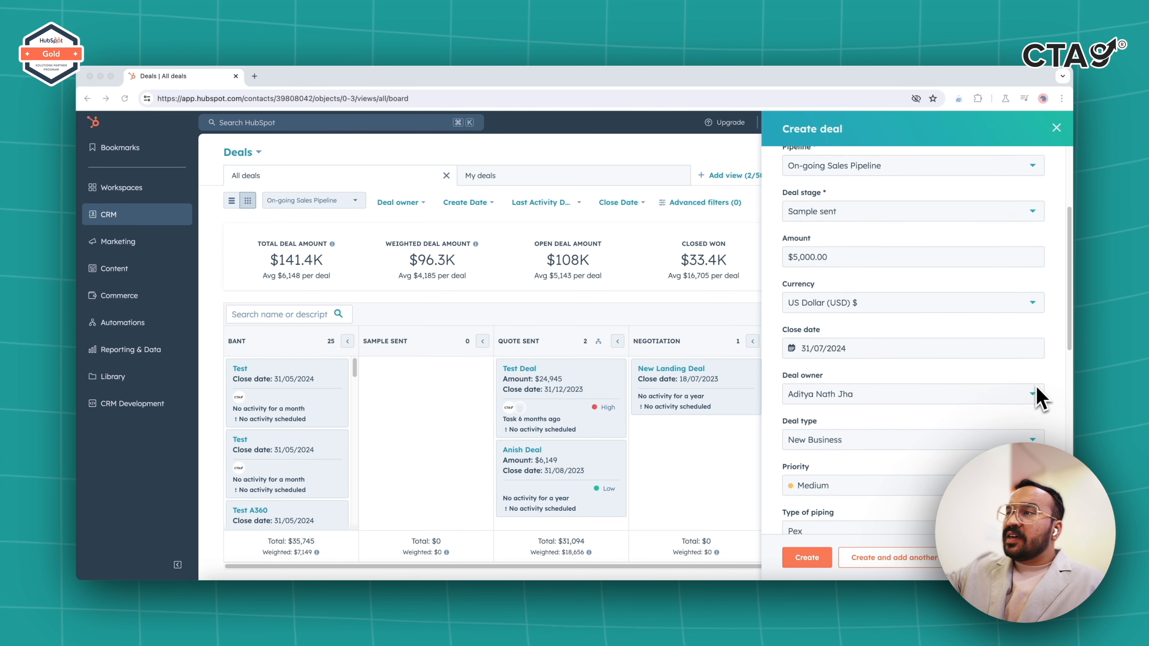
{"action": "scroll", "coordinate": [1039, 398], "scroll_direction": "down", "scroll_amount": 4}
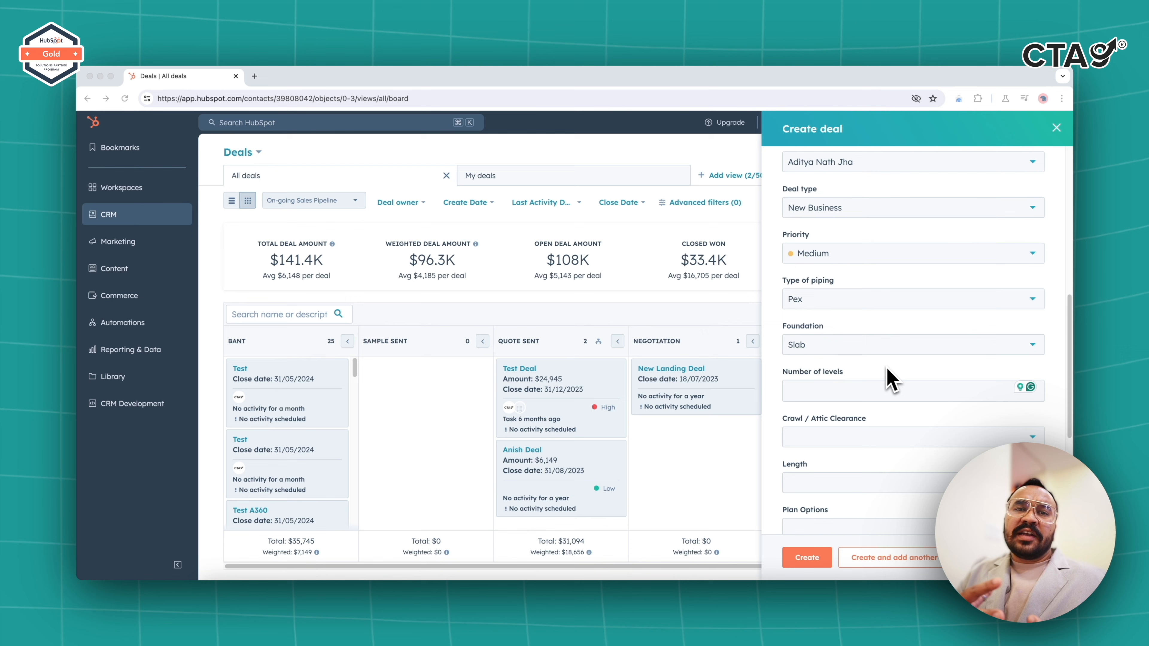
{"action": "scroll", "coordinate": [887, 368], "scroll_direction": "down", "scroll_amount": 4}
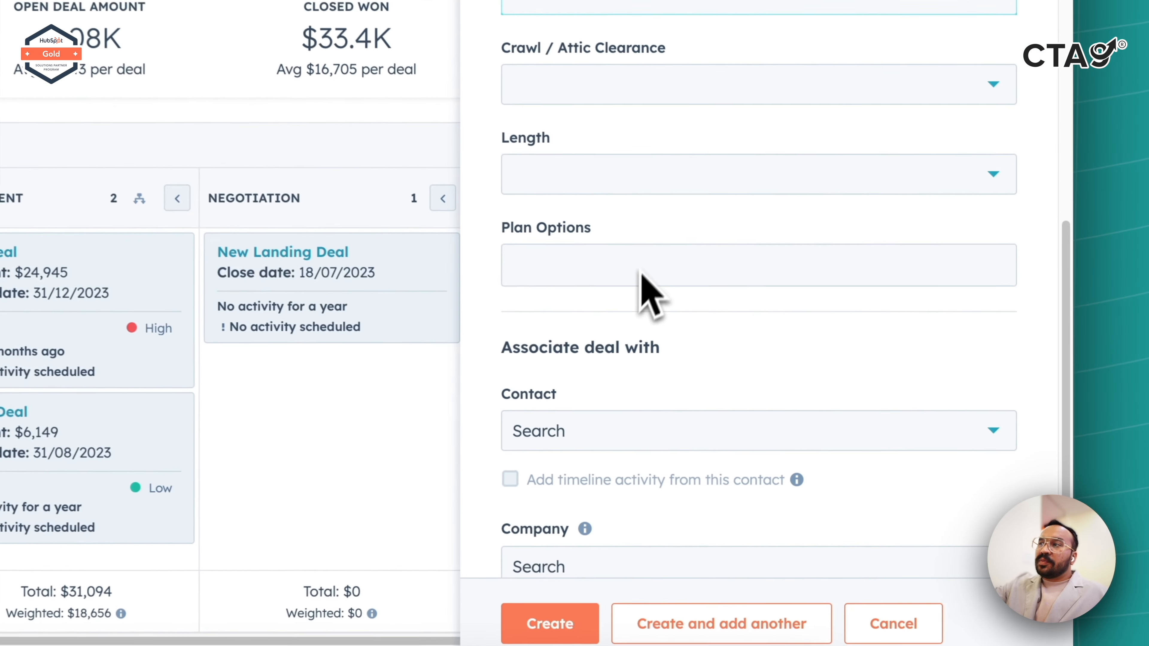
{"action": "left_click", "coordinate": [849, 375]}
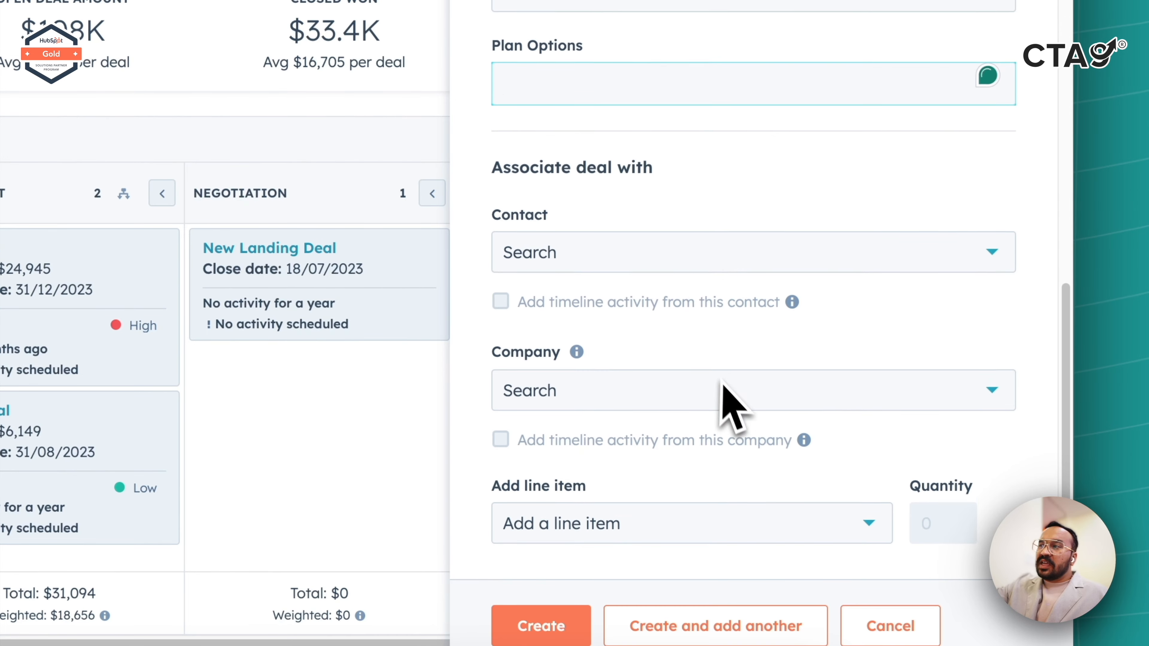
{"action": "scroll", "coordinate": [723, 384], "scroll_direction": "down", "scroll_amount": 1}
Look through the contact, company and length choices in the deal form without selecting any.
{"action": "left_click", "coordinate": [641, 241]}
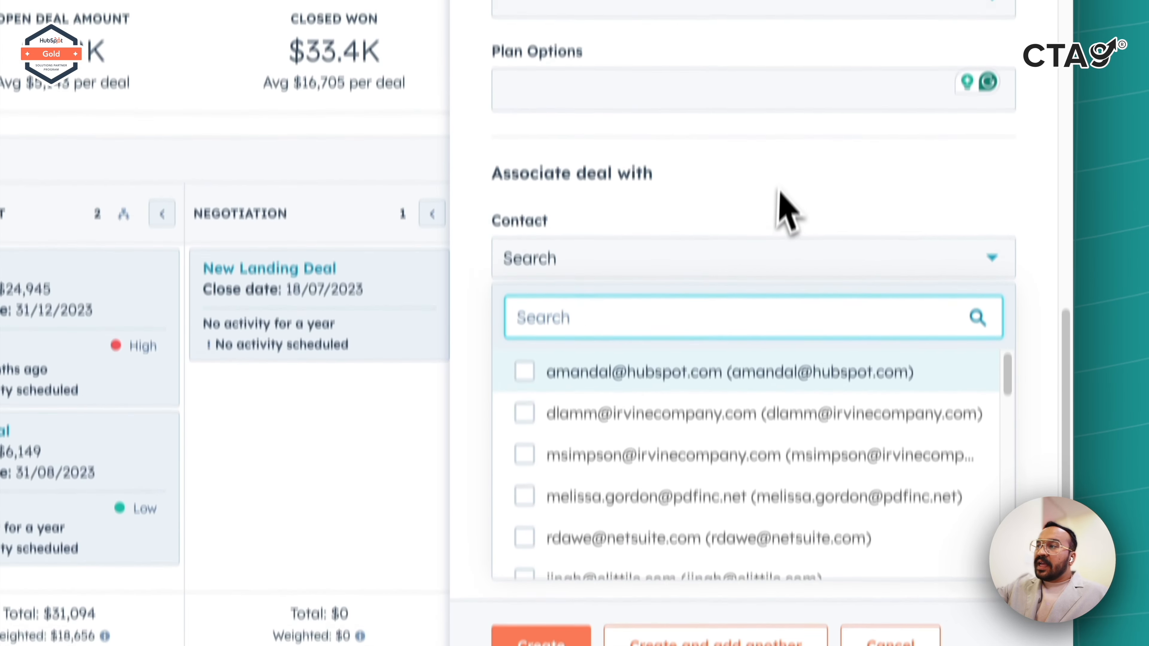
{"action": "left_click", "coordinate": [777, 171]}
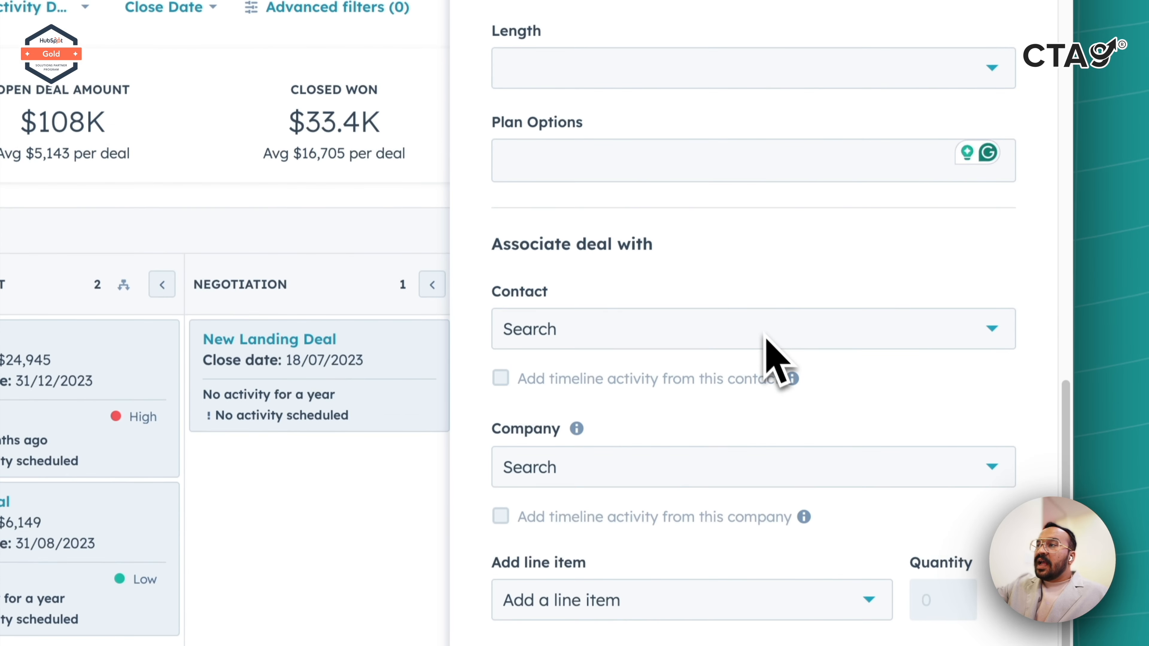
{"action": "left_click", "coordinate": [674, 484]}
{"action": "scroll", "coordinate": [624, 359], "scroll_direction": "down", "scroll_amount": 5}
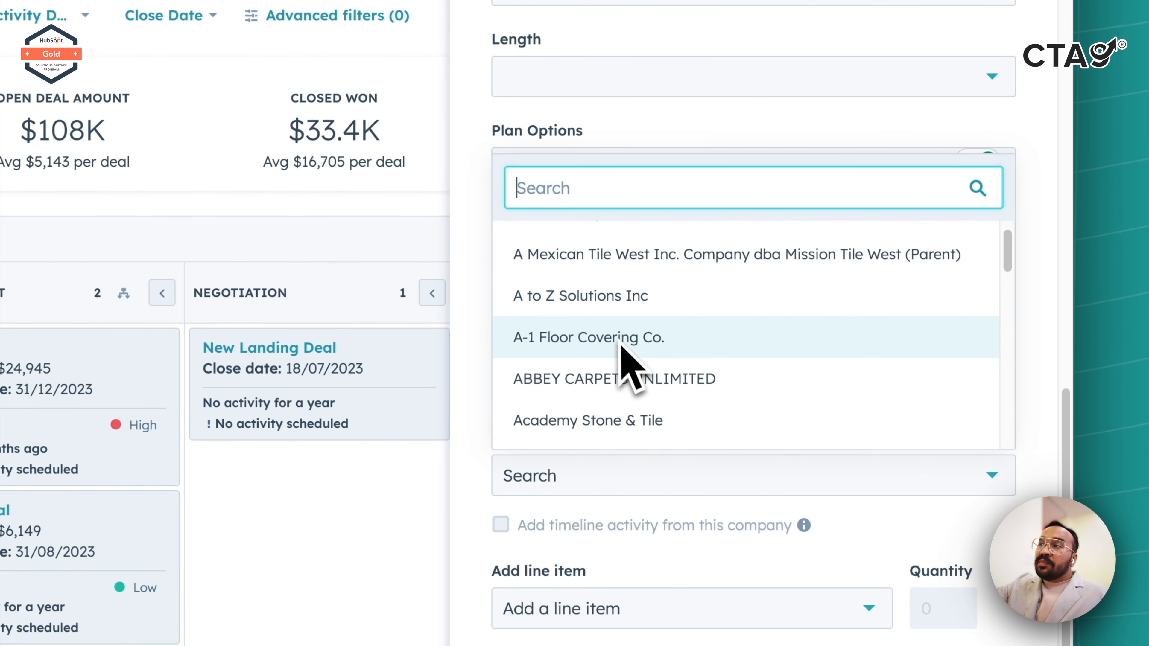
{"action": "scroll", "coordinate": [660, 321], "scroll_direction": "up", "scroll_amount": 5}
{"action": "left_click", "coordinate": [769, 86]}
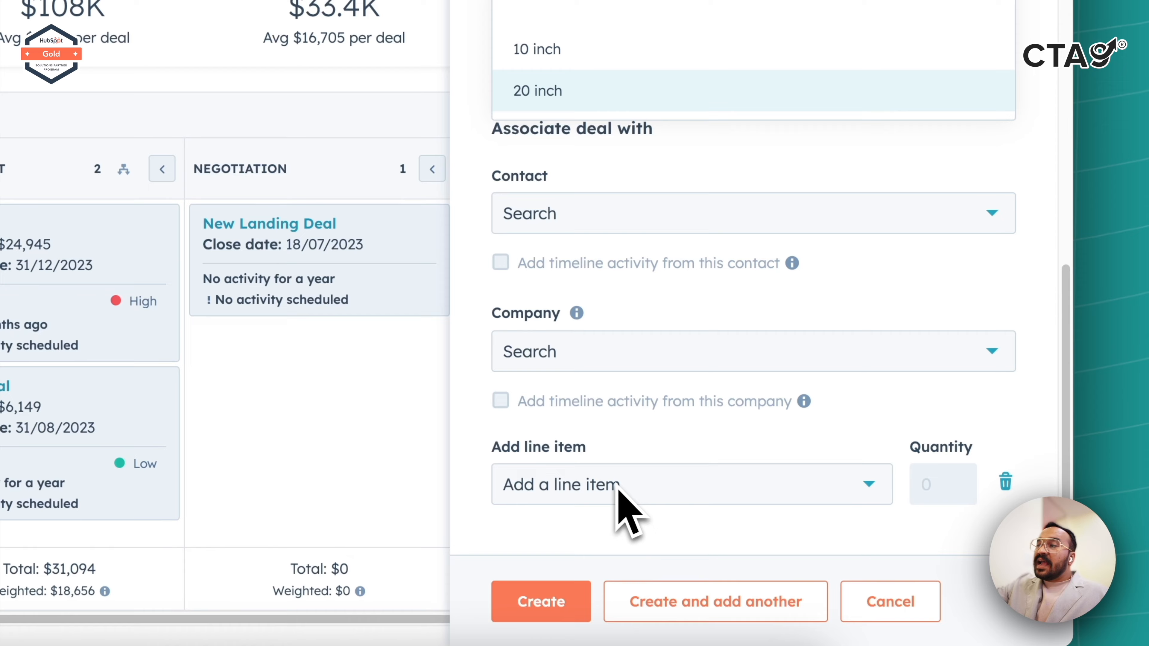
{"action": "left_click", "coordinate": [1061, 87]}
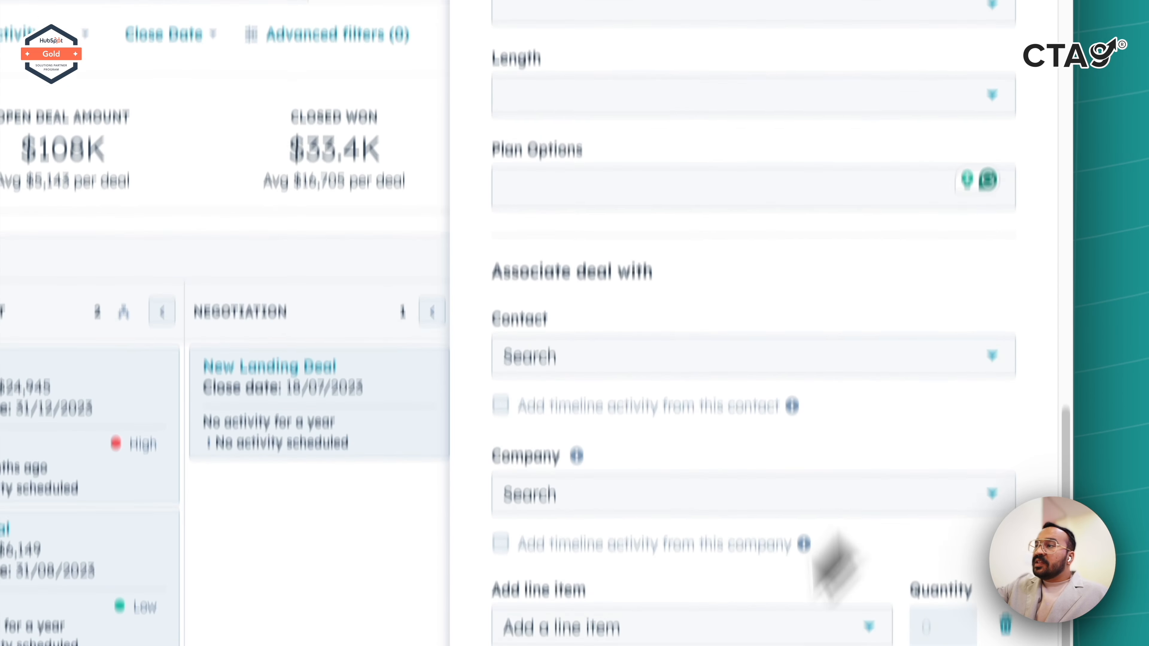
Create the deal with the details filled in.
{"action": "left_click", "coordinate": [561, 546]}
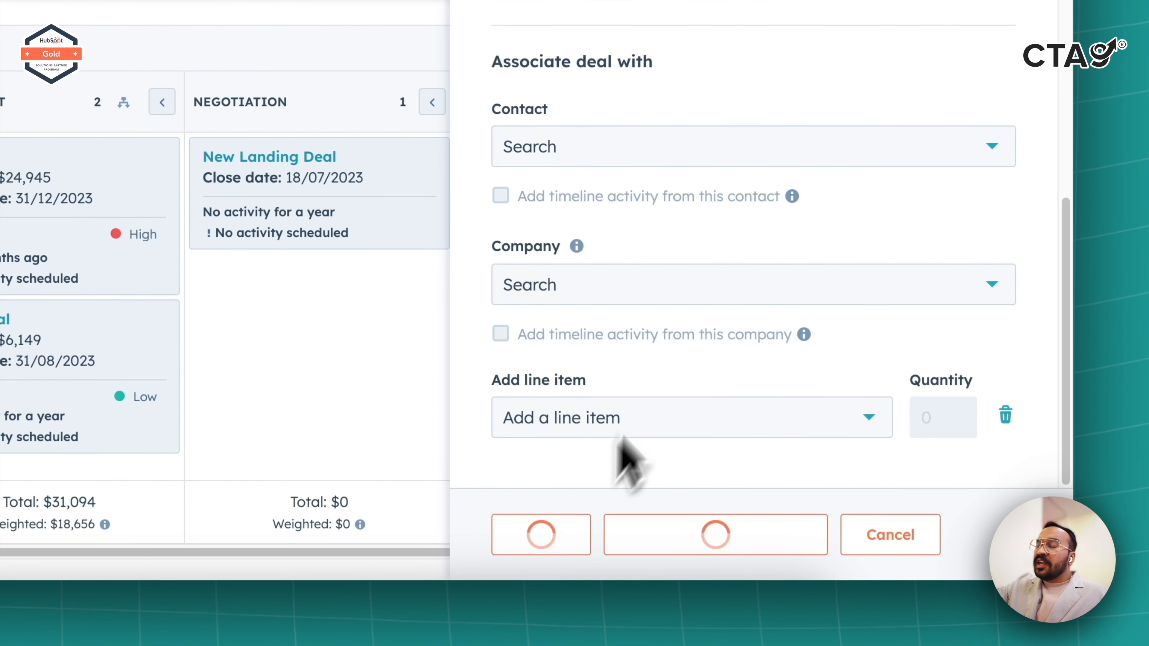
{"action": "left_click", "coordinate": [654, 430]}
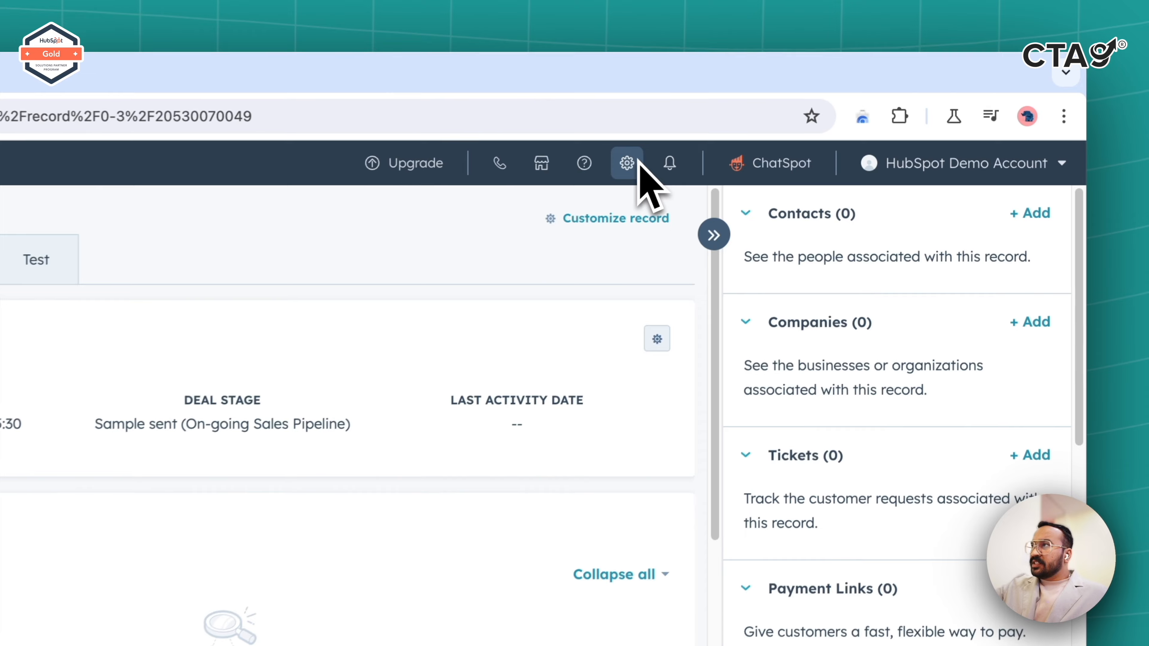
Open the deal pipeline settings, dismissing the pipeline rules notice, and bring up the list of available pipelines.
{"action": "left_click", "coordinate": [838, 122]}
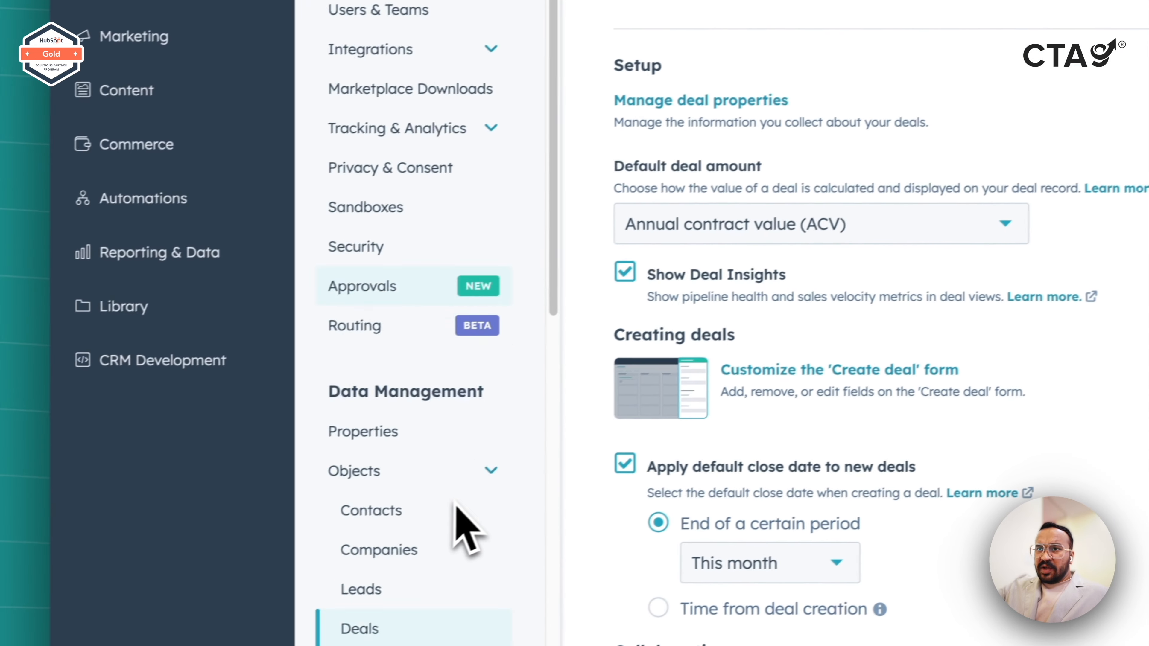
{"action": "scroll", "coordinate": [481, 498], "scroll_direction": "down", "scroll_amount": 3}
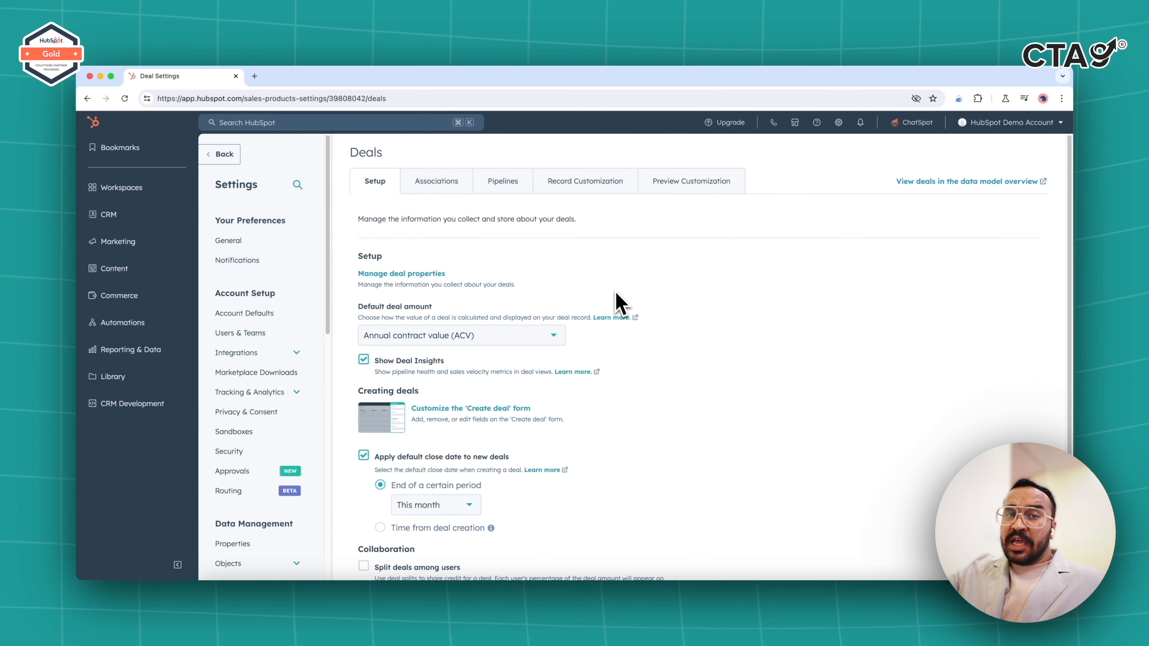
{"action": "left_click", "coordinate": [516, 184]}
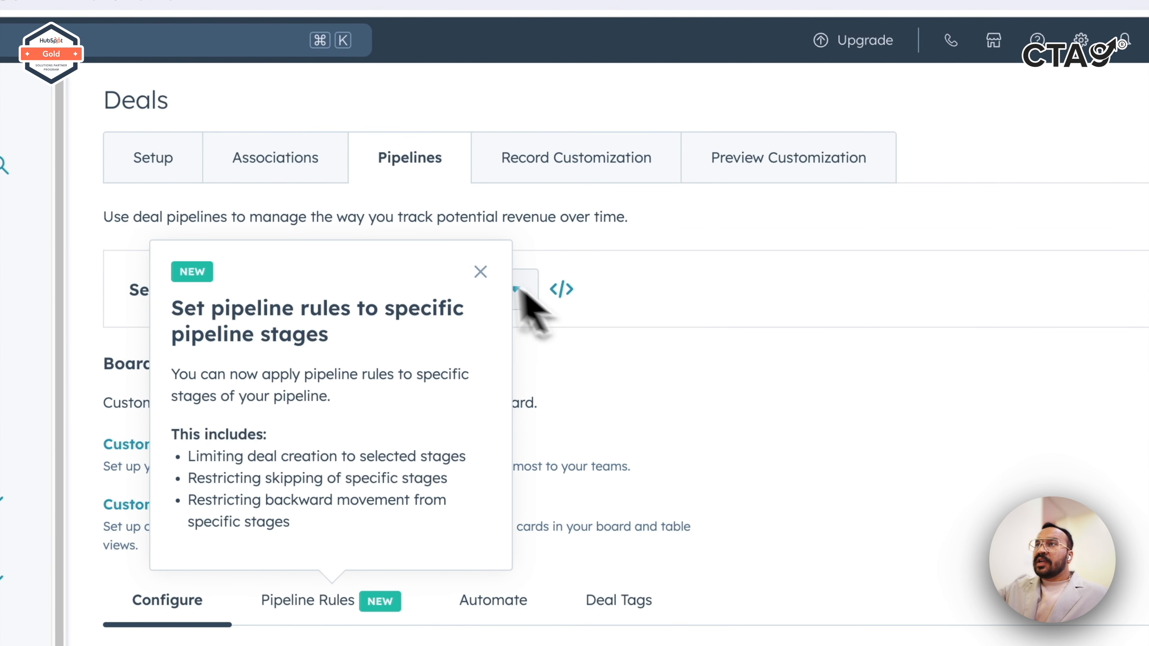
{"action": "left_click", "coordinate": [480, 271]}
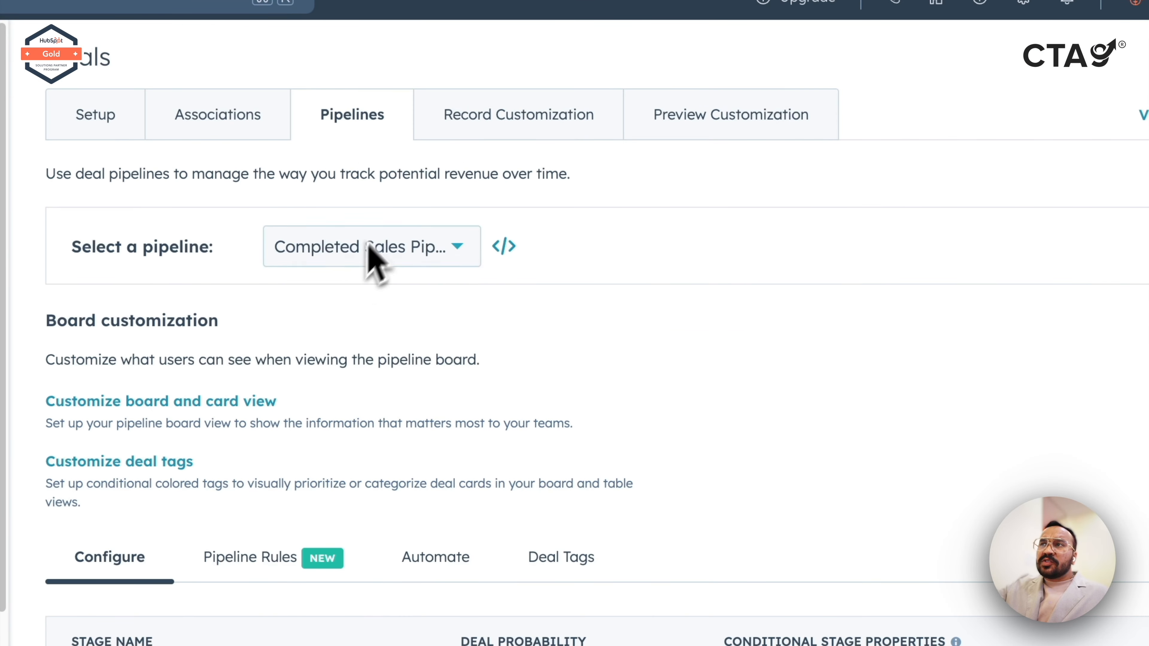
{"action": "left_click", "coordinate": [368, 246]}
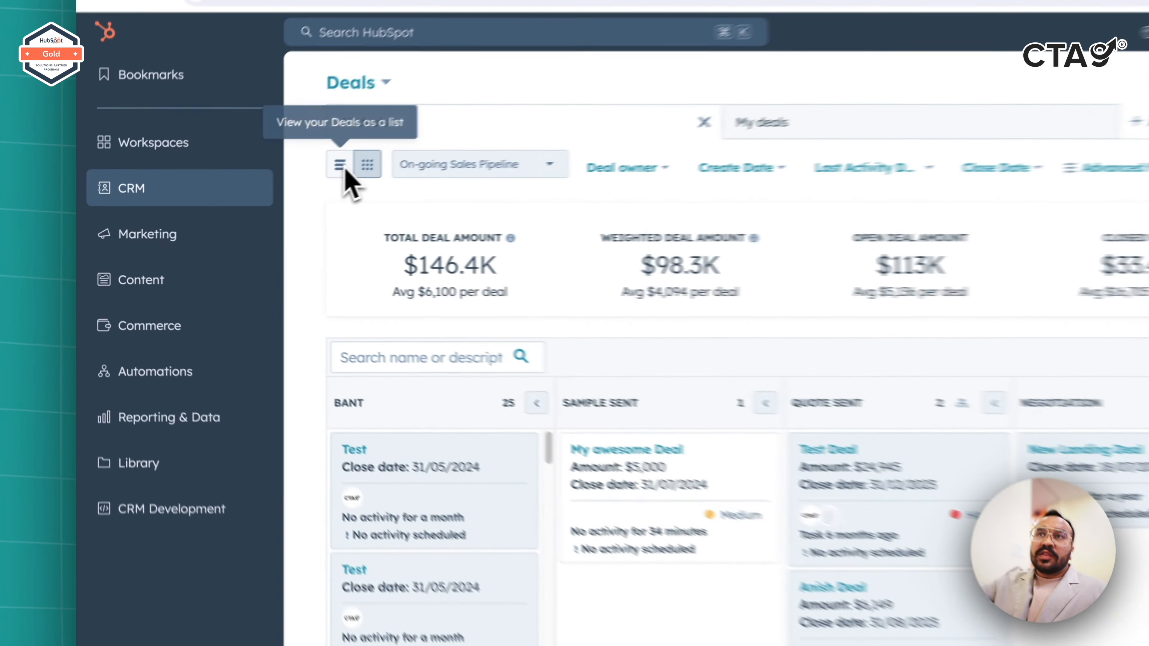
Show the On-going Sales Pipeline deals as a list, and return to the board view.
{"action": "left_click", "coordinate": [232, 200]}
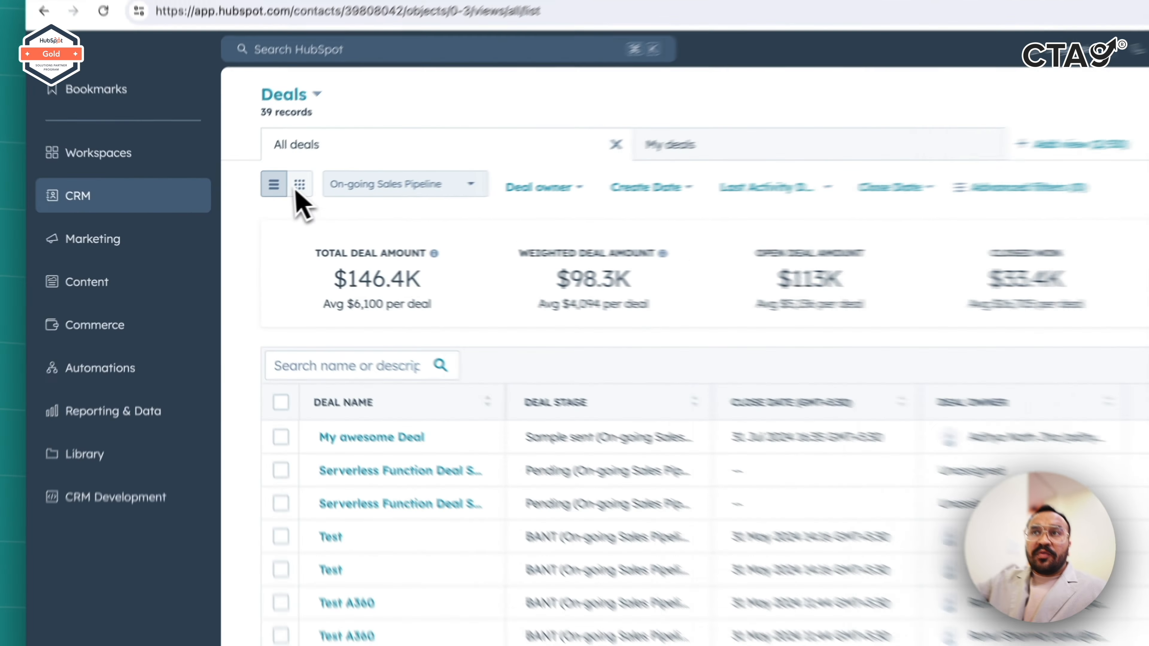
{"action": "left_click", "coordinate": [247, 207]}
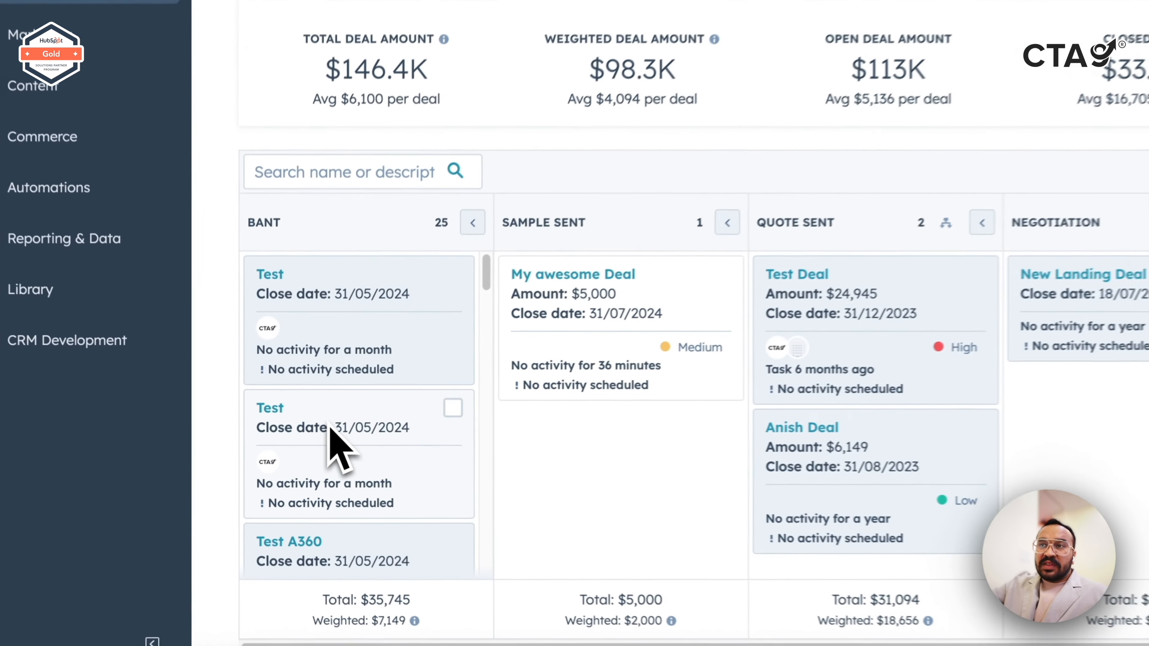
Move the first Test deal from the BANT stage to the Negotiation stage.
{"action": "left_click_drag", "start_coordinate": [273, 456], "coordinate": [288, 423]}
{"action": "left_click_drag", "start_coordinate": [371, 374], "coordinate": [708, 389]}
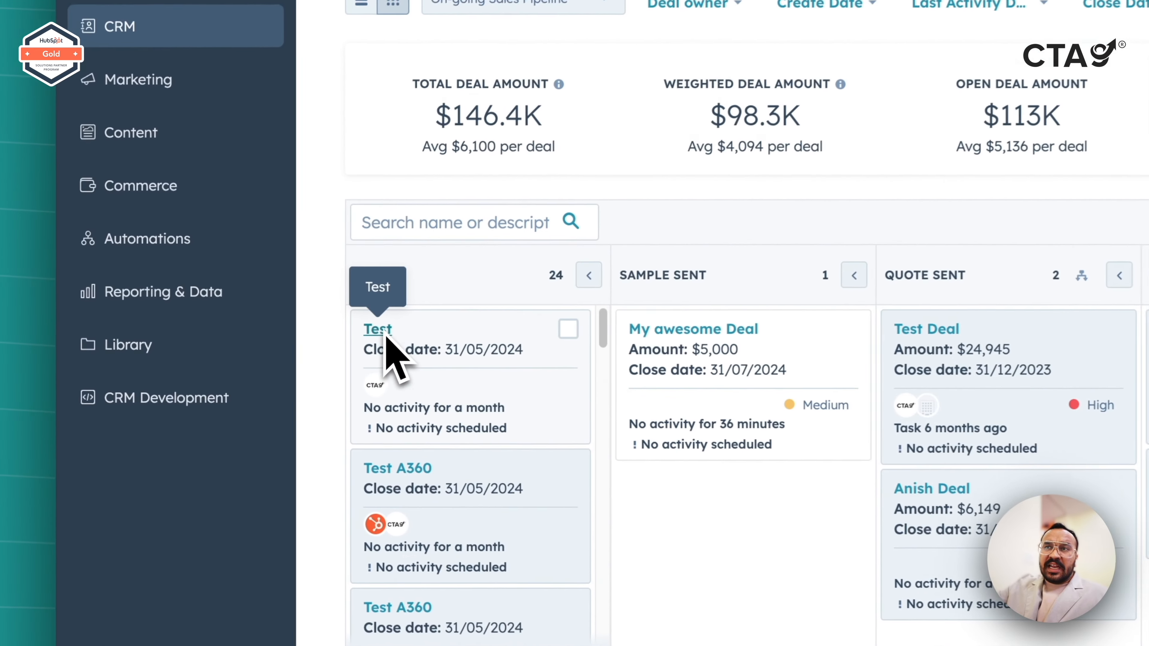
{"action": "left_click", "coordinate": [337, 345]}
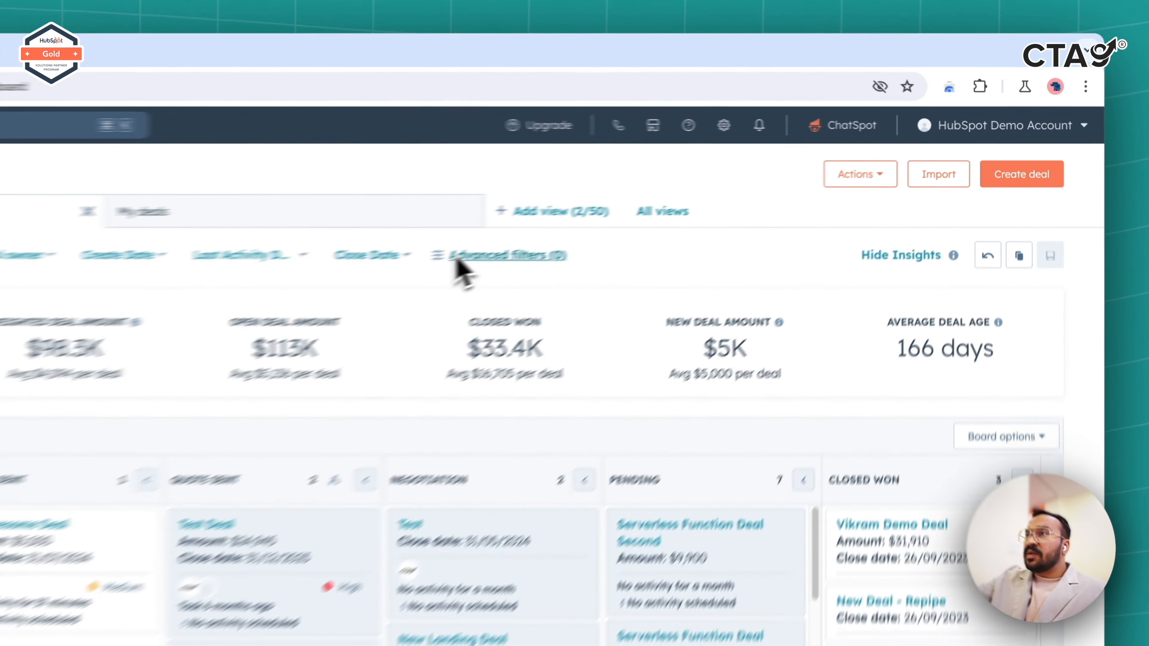
Open the advanced filters for the deals board.
{"action": "left_click", "coordinate": [676, 204]}
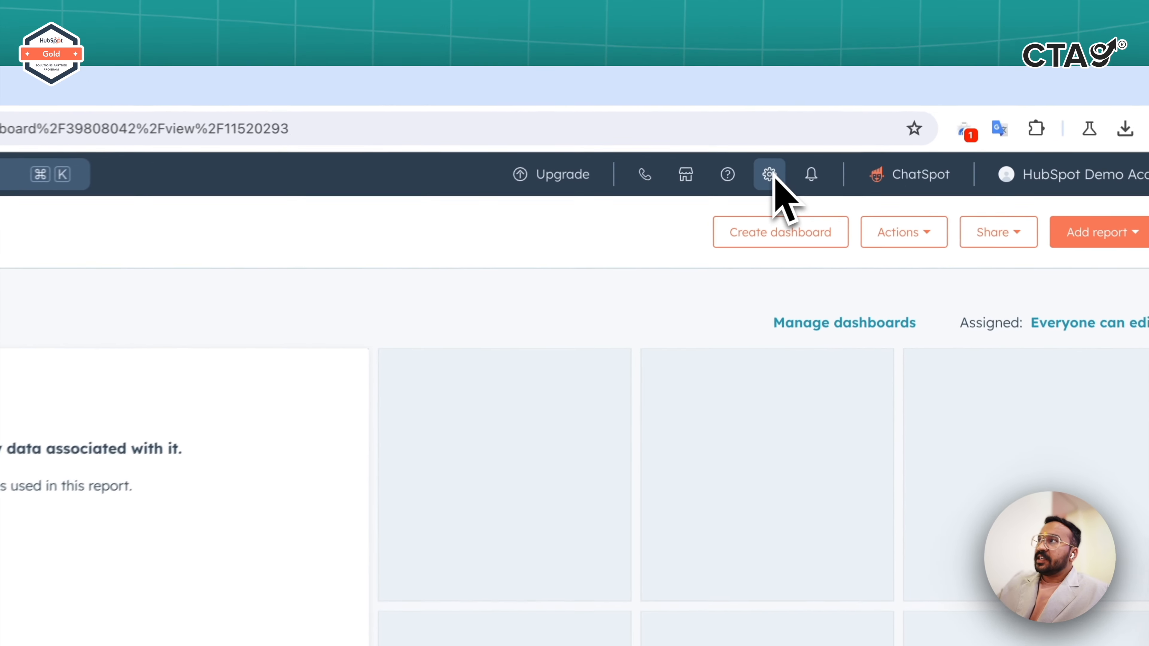
From the reports dashboard, go to the account settings and open the Pipelines configuration of the Deals object.
{"action": "left_click", "coordinate": [838, 122]}
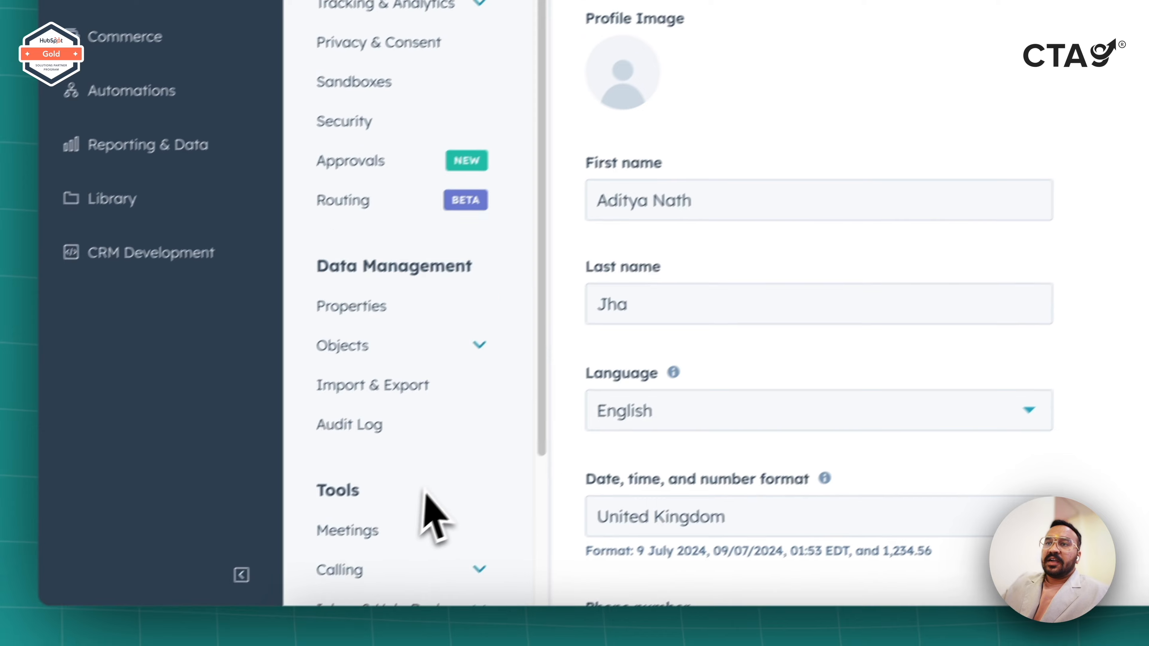
{"action": "scroll", "coordinate": [431, 512], "scroll_direction": "down", "scroll_amount": 2}
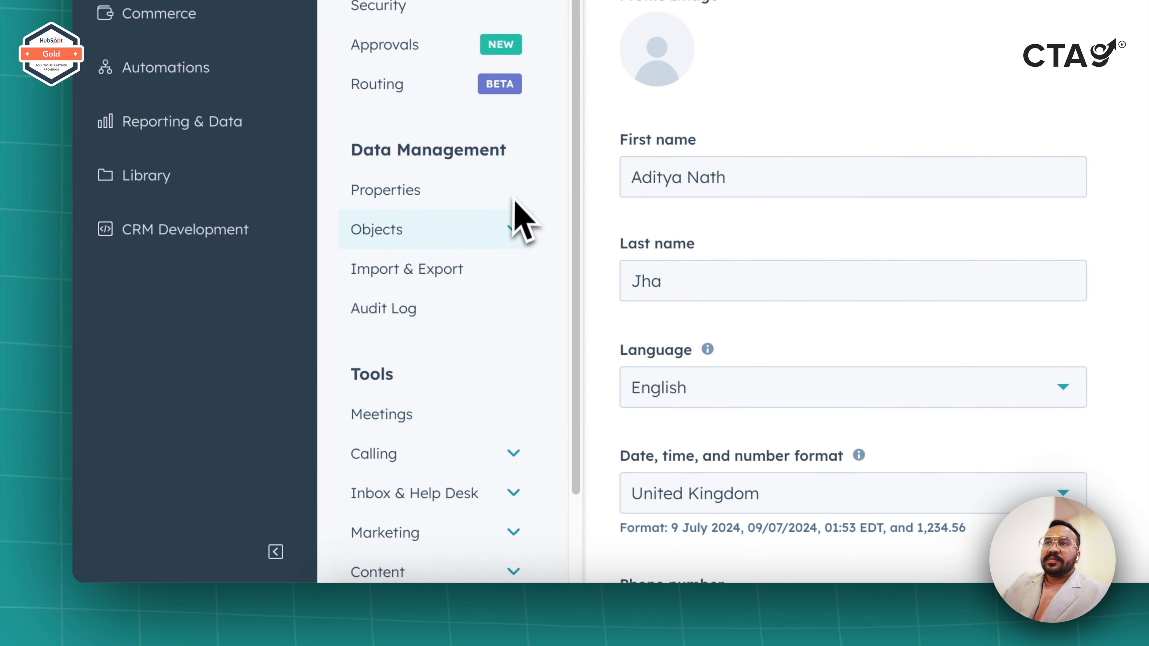
{"action": "left_click", "coordinate": [515, 224]}
{"action": "scroll", "coordinate": [487, 231], "scroll_direction": "down", "scroll_amount": 3}
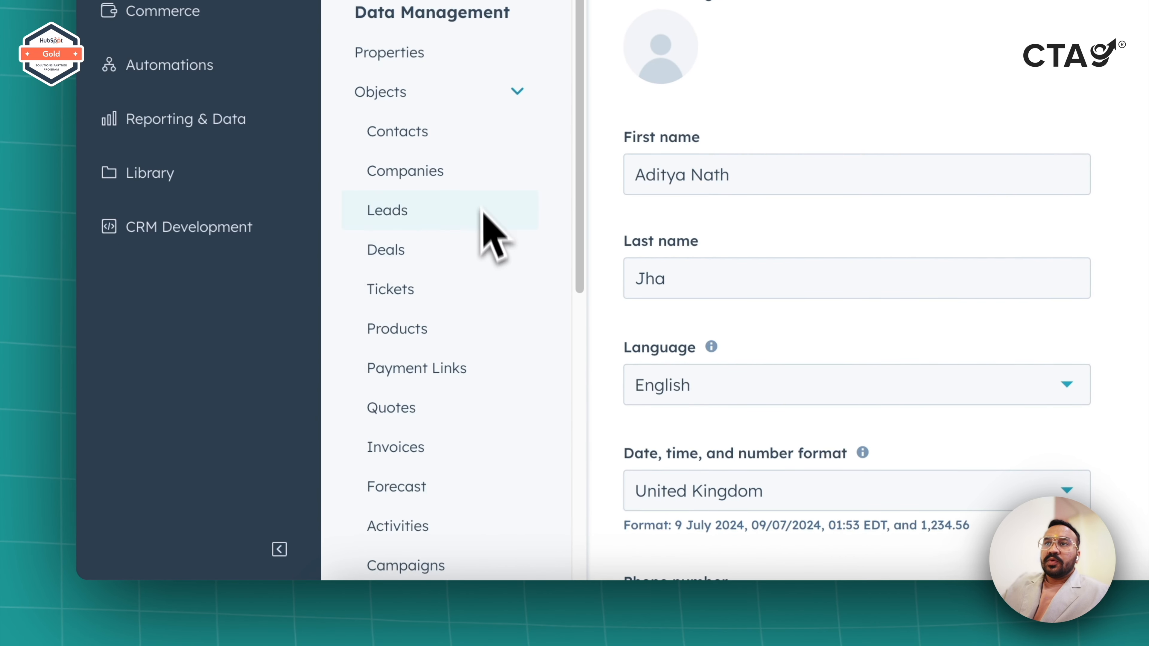
{"action": "left_click", "coordinate": [438, 251]}
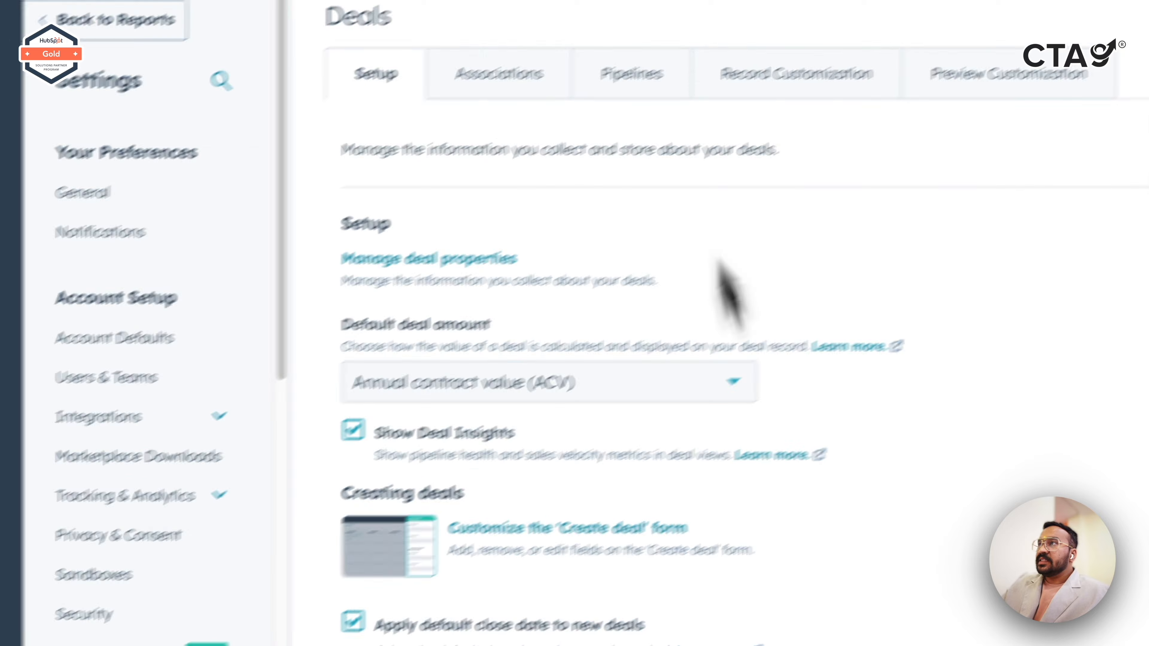
{"action": "left_click", "coordinate": [632, 73]}
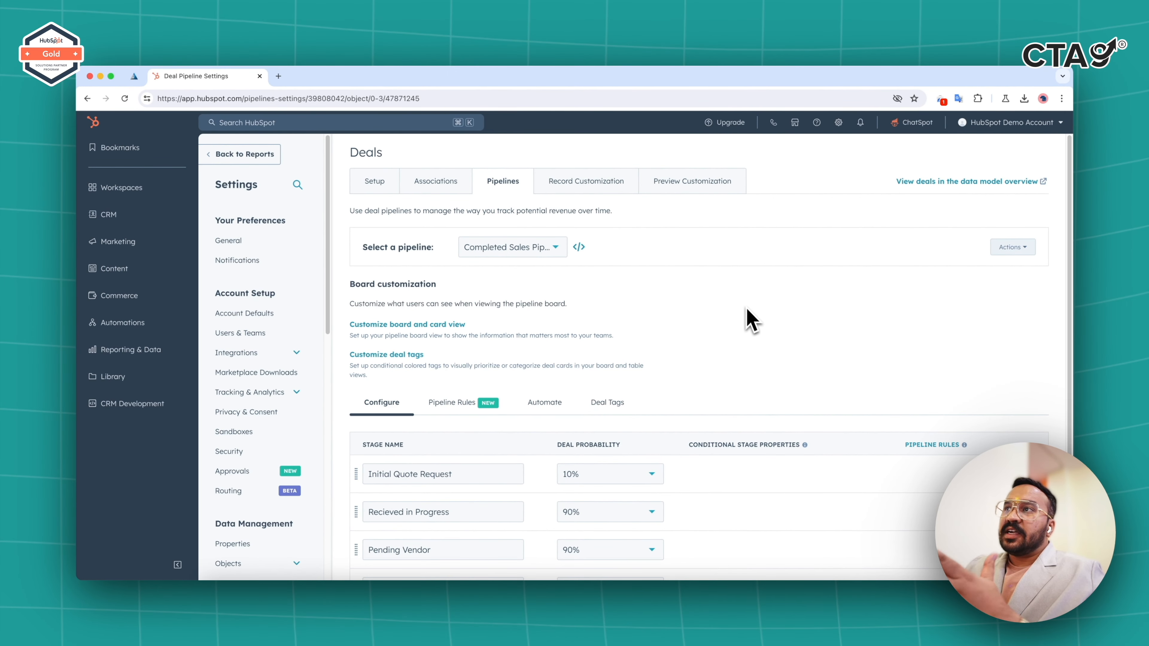
Switch the deal pipeline configuration to the On-going Sales Pipeline and review its stages.
{"action": "left_click", "coordinate": [557, 253]}
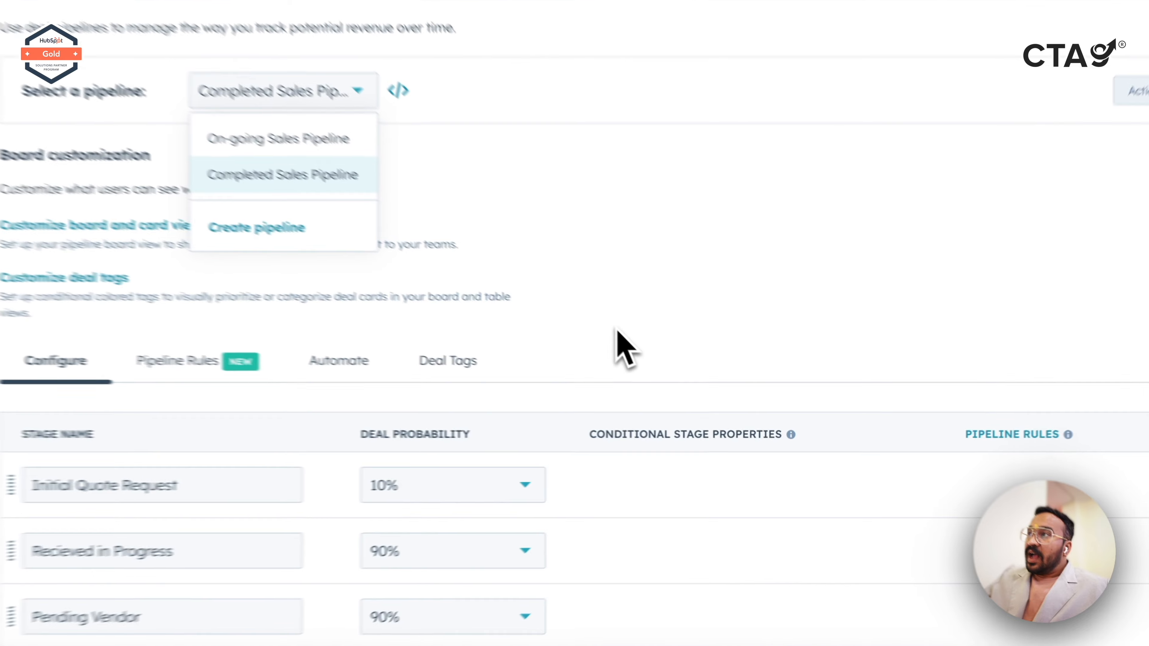
{"action": "left_click", "coordinate": [703, 388]}
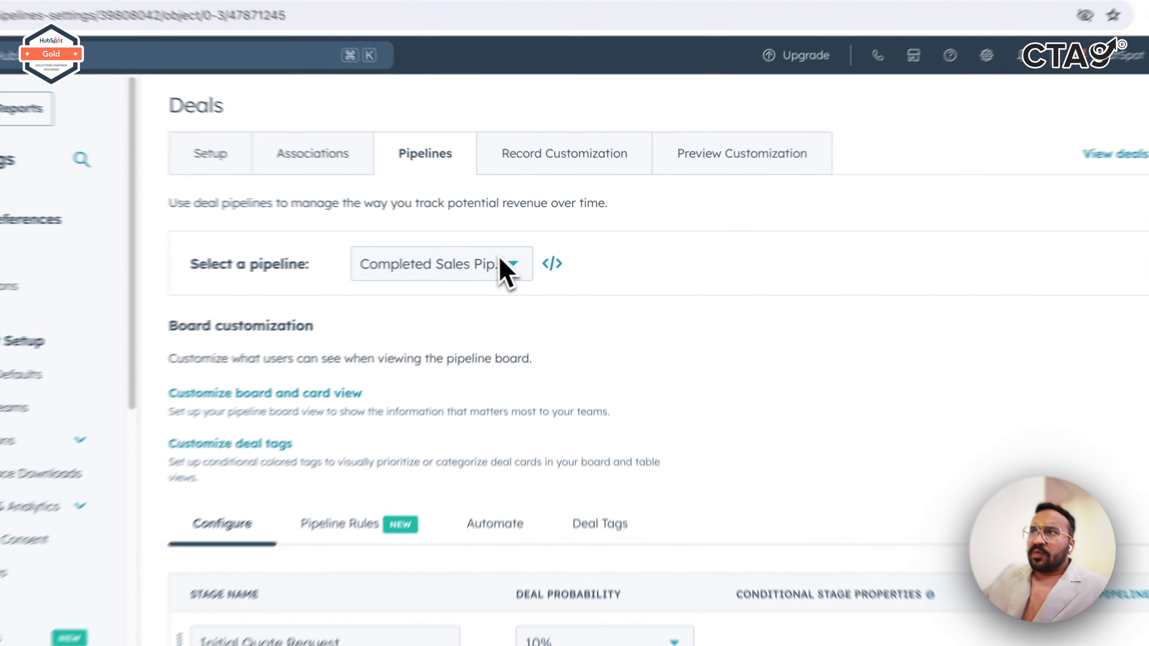
{"action": "left_click", "coordinate": [552, 249]}
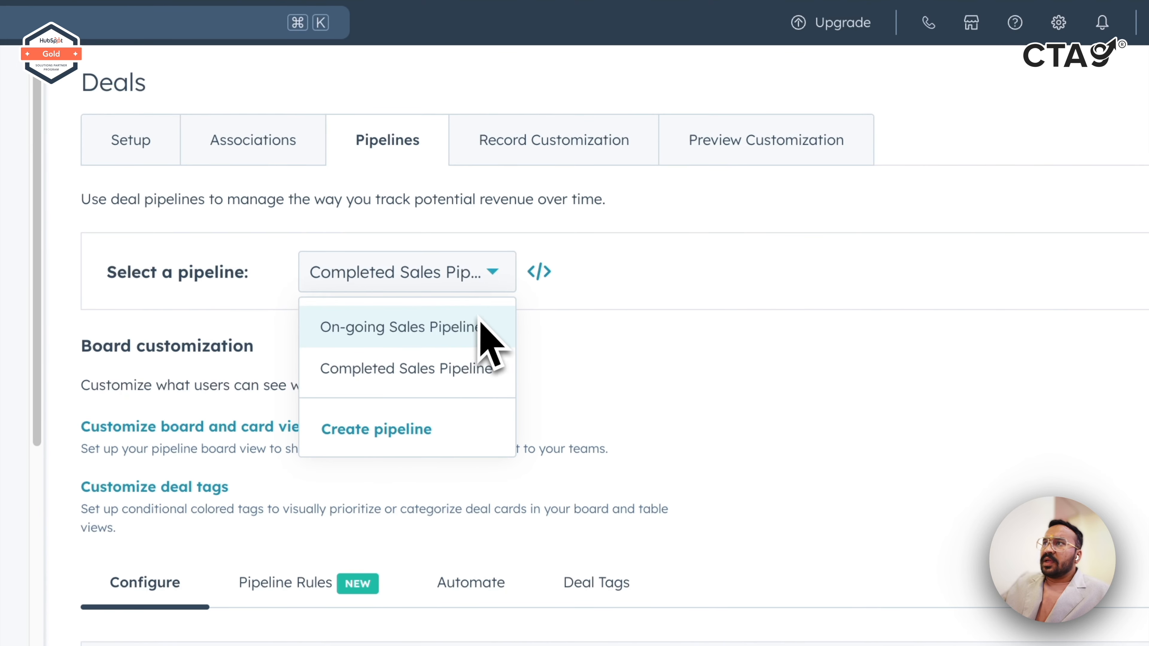
{"action": "left_click", "coordinate": [437, 344]}
{"action": "scroll", "coordinate": [820, 419], "scroll_direction": "down", "scroll_amount": 10}
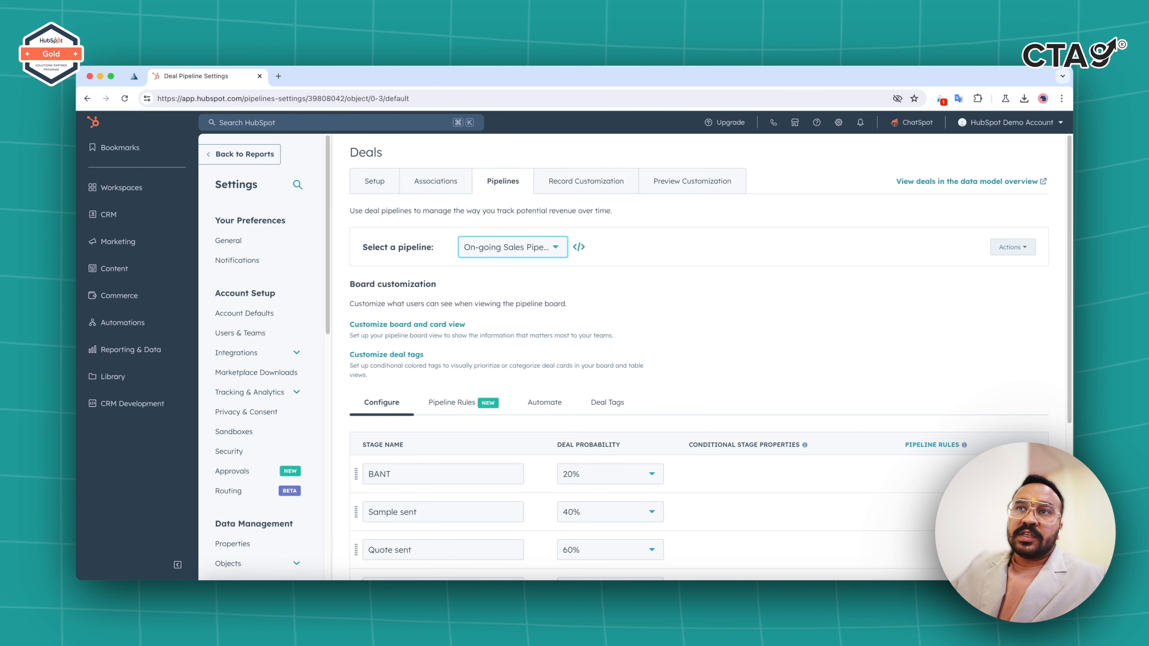
From the Workflows automation area, create a blank deal-based workflow.
{"action": "mouse_move", "coordinate": [147, 328]}
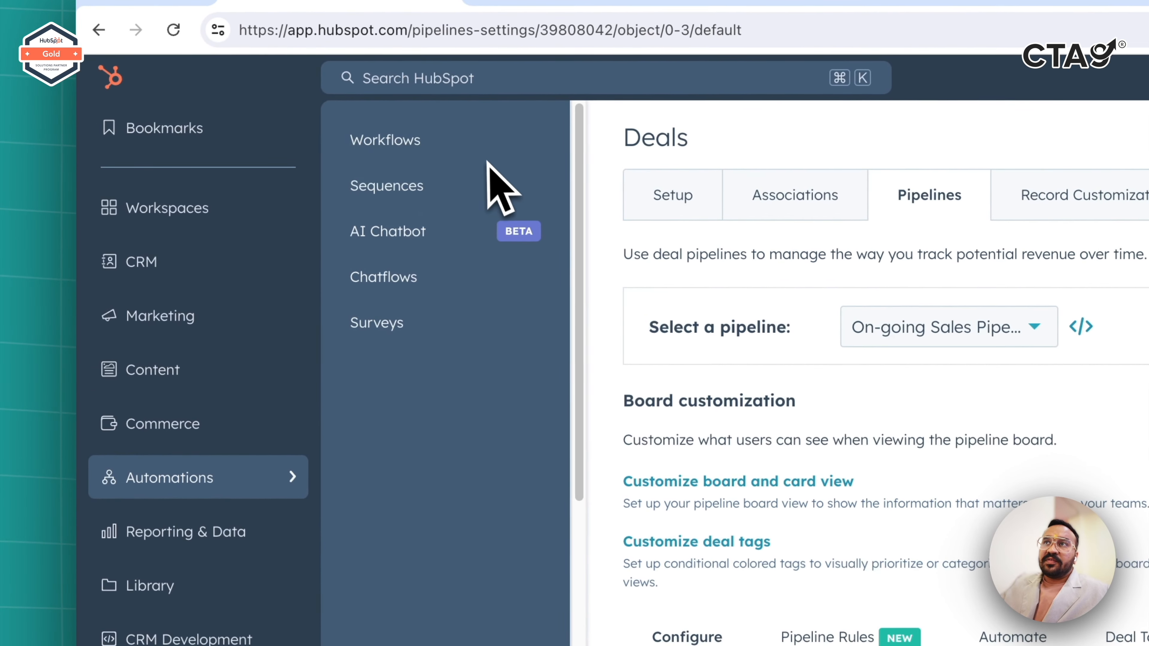
{"action": "left_click", "coordinate": [272, 157]}
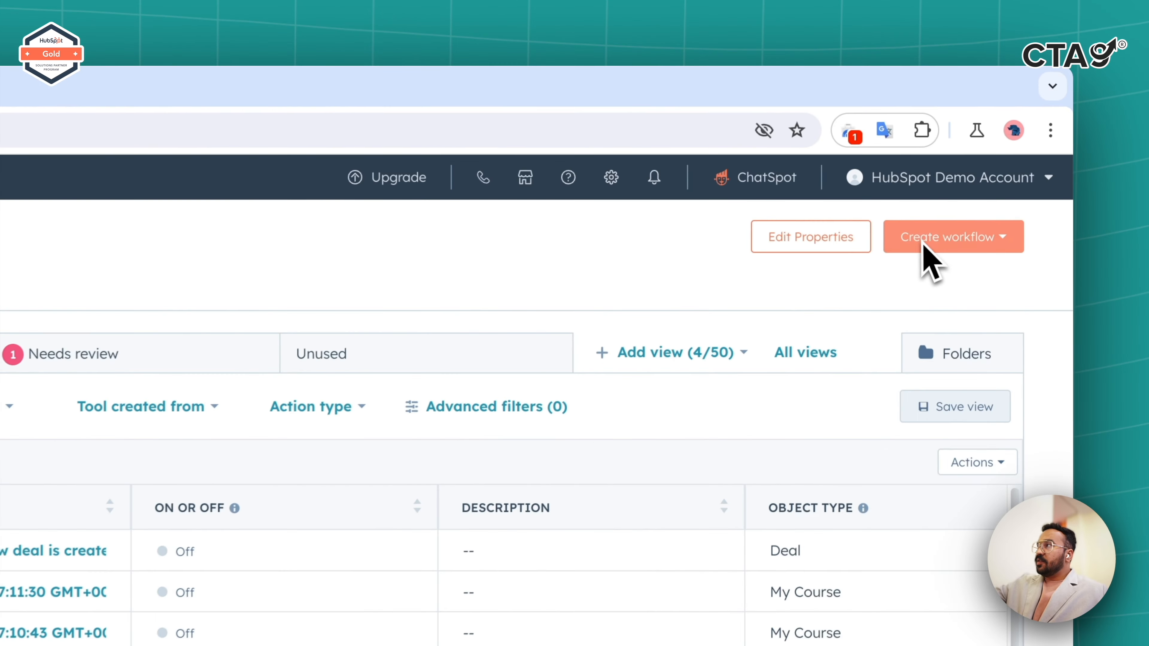
{"action": "left_click", "coordinate": [999, 155]}
{"action": "left_click", "coordinate": [996, 181]}
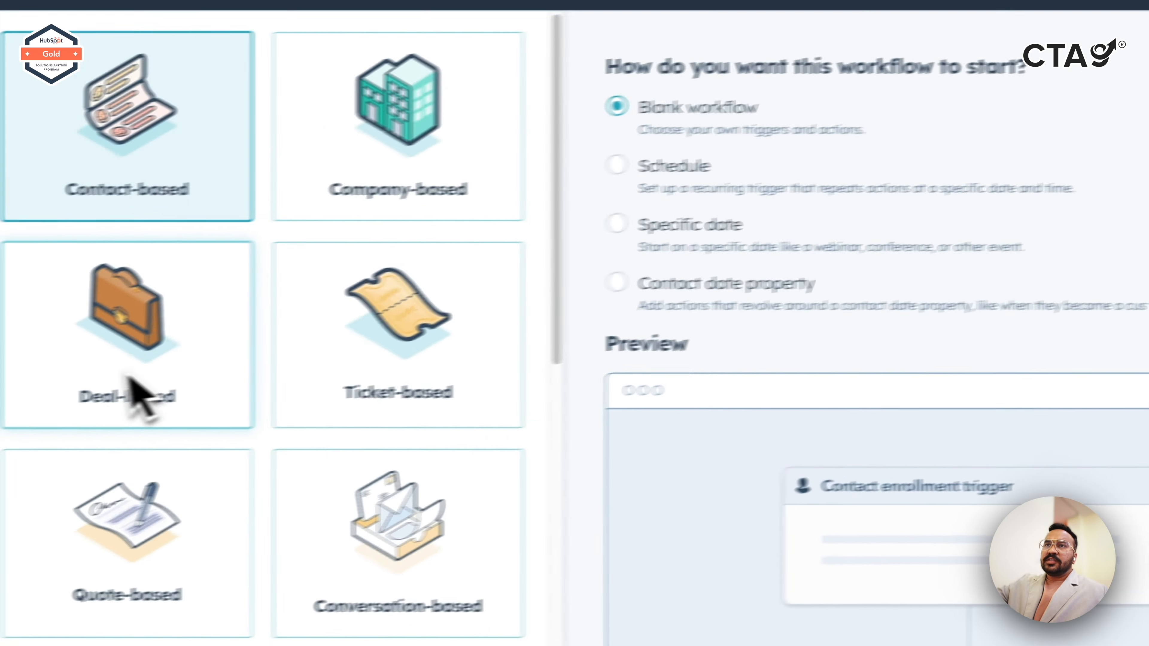
{"action": "left_click", "coordinate": [131, 366]}
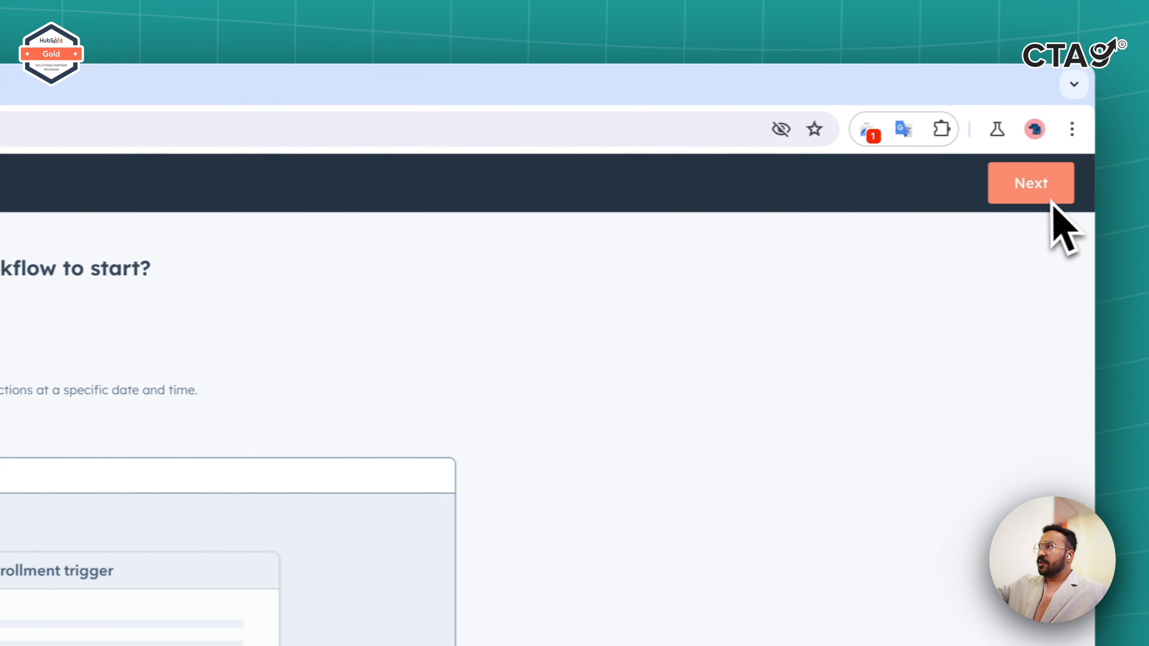
{"action": "left_click", "coordinate": [1034, 186]}
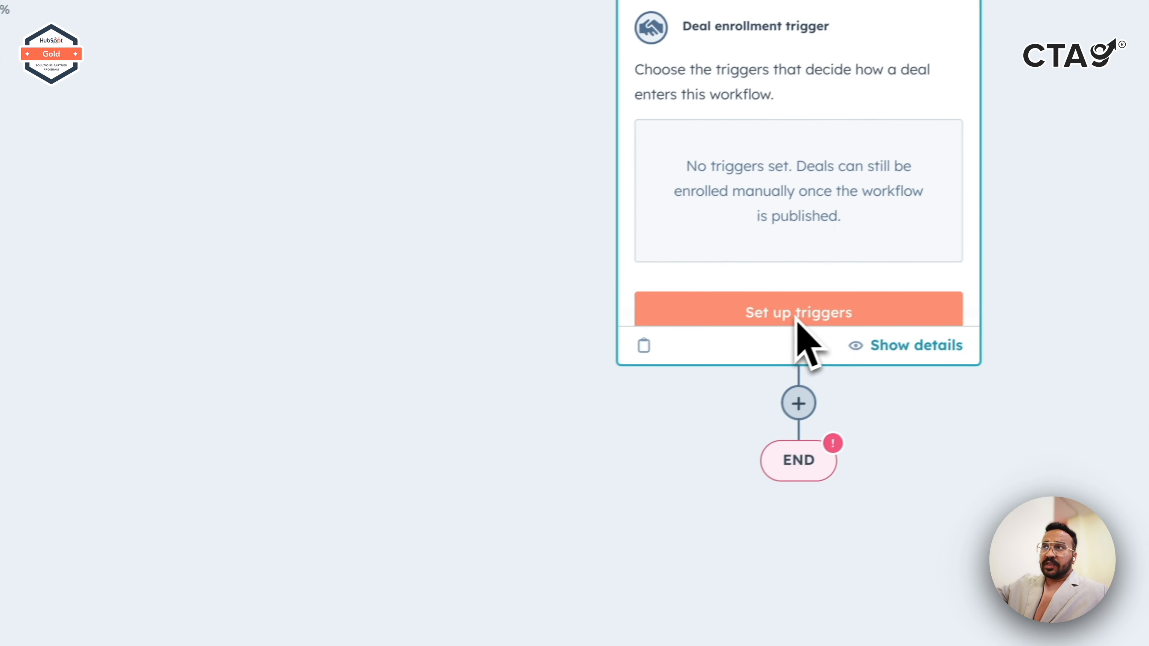
Set and save a filter-based enrollment trigger where Deal stage is any of BANT or Sample sent in the On-going Sales Pipeline.
{"action": "left_click", "coordinate": [117, 572]}
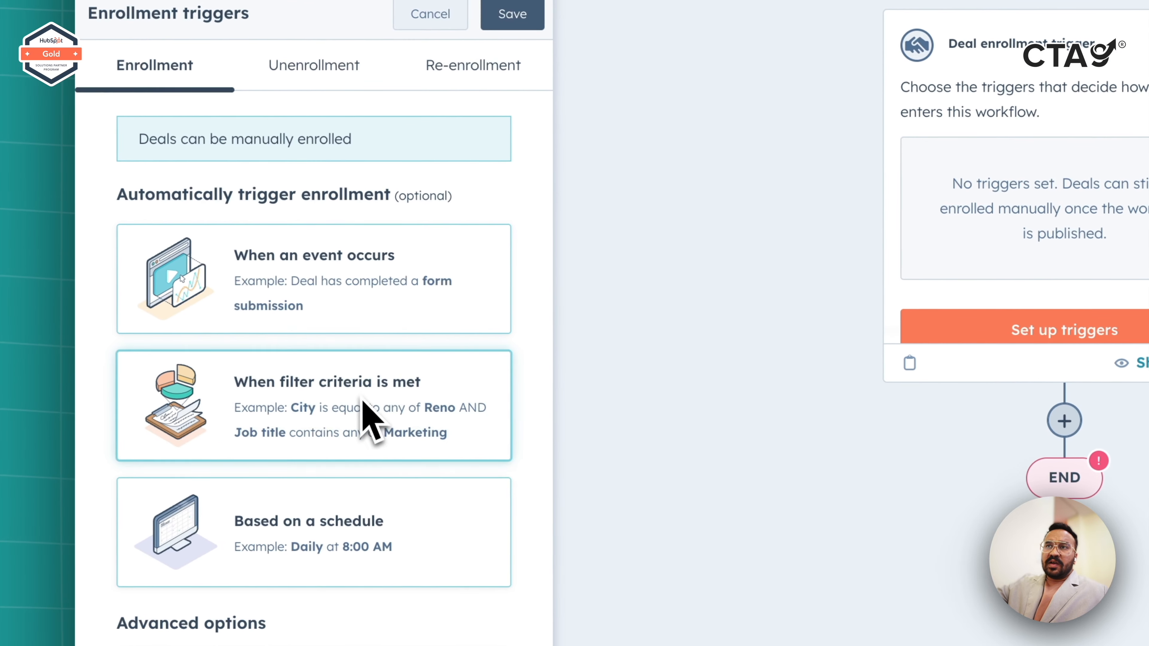
{"action": "left_click", "coordinate": [131, 388]}
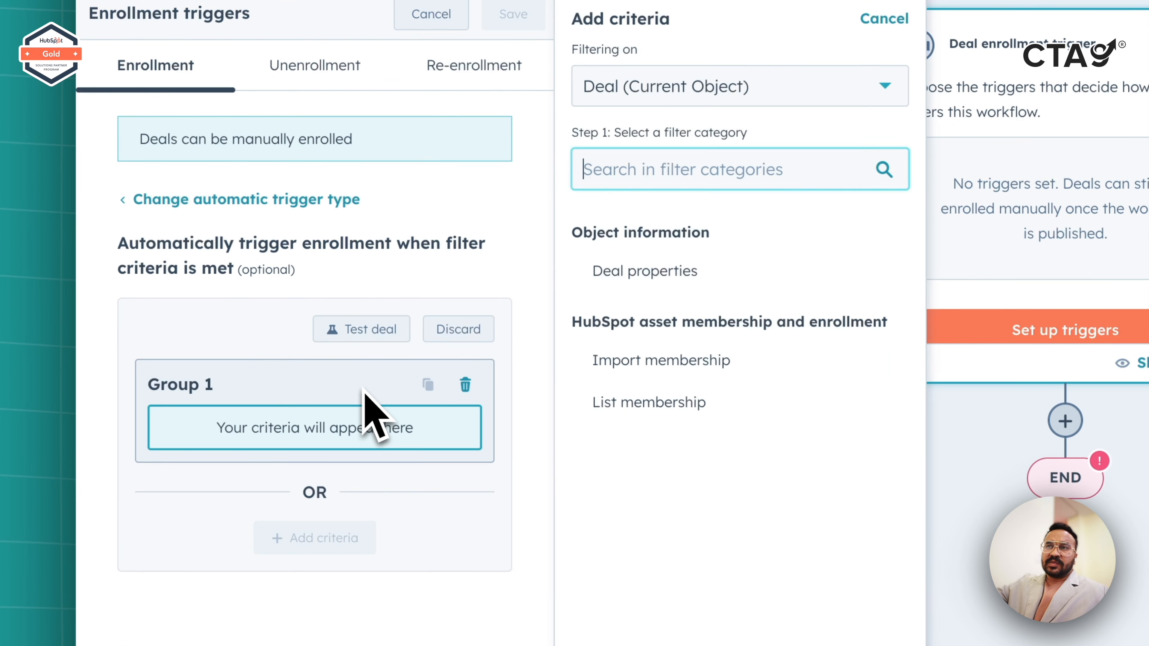
{"action": "left_click", "coordinate": [658, 277]}
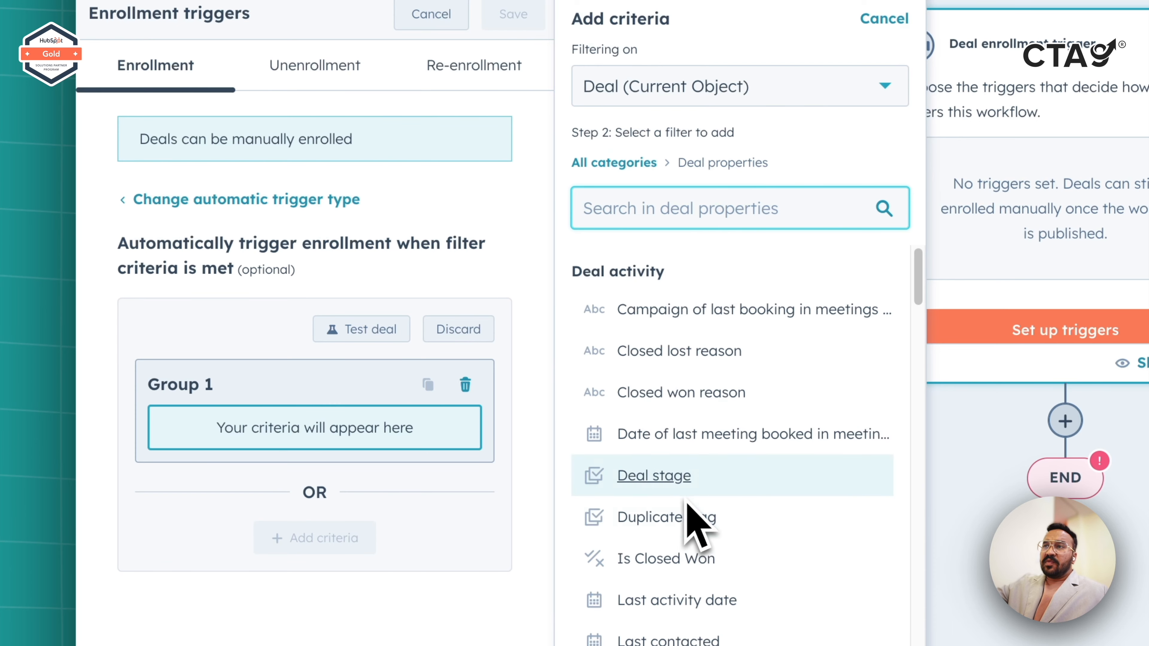
{"action": "left_click", "coordinate": [703, 477]}
{"action": "left_click", "coordinate": [756, 149]}
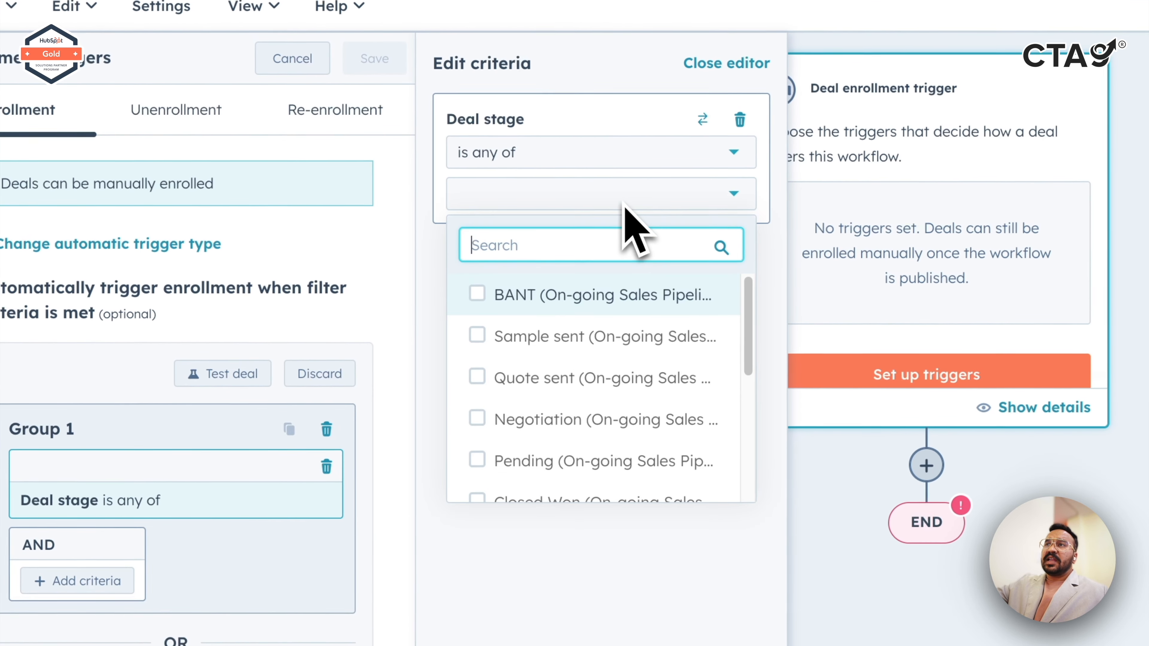
{"action": "left_click", "coordinate": [545, 295]}
{"action": "left_click", "coordinate": [531, 337]}
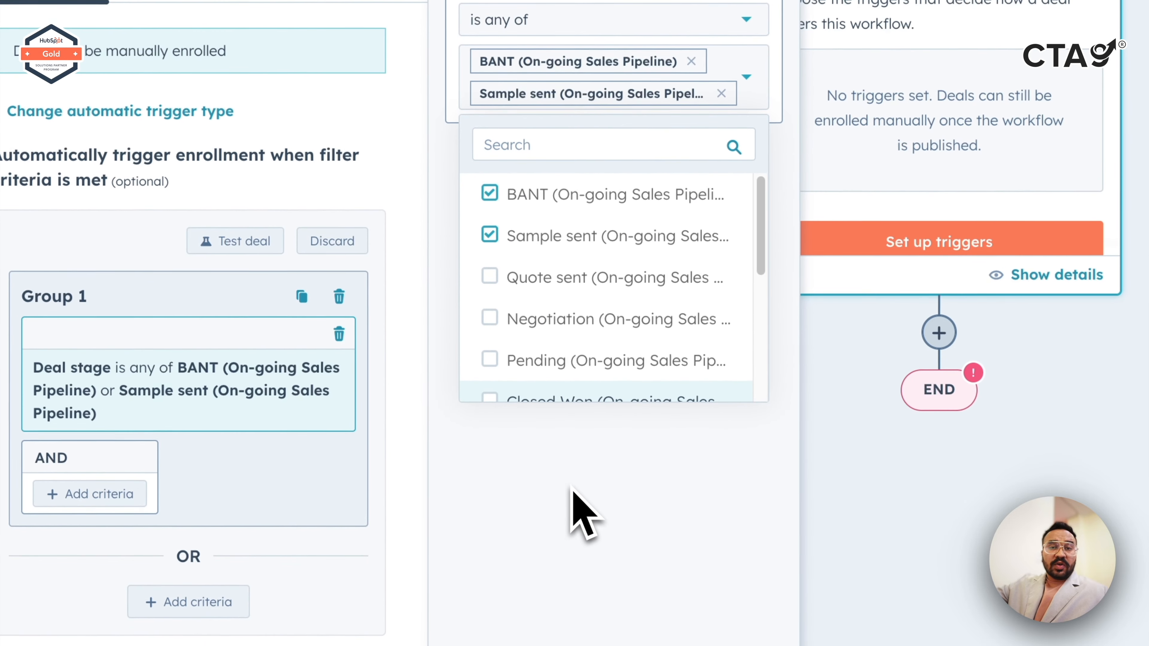
{"action": "left_click", "coordinate": [572, 491]}
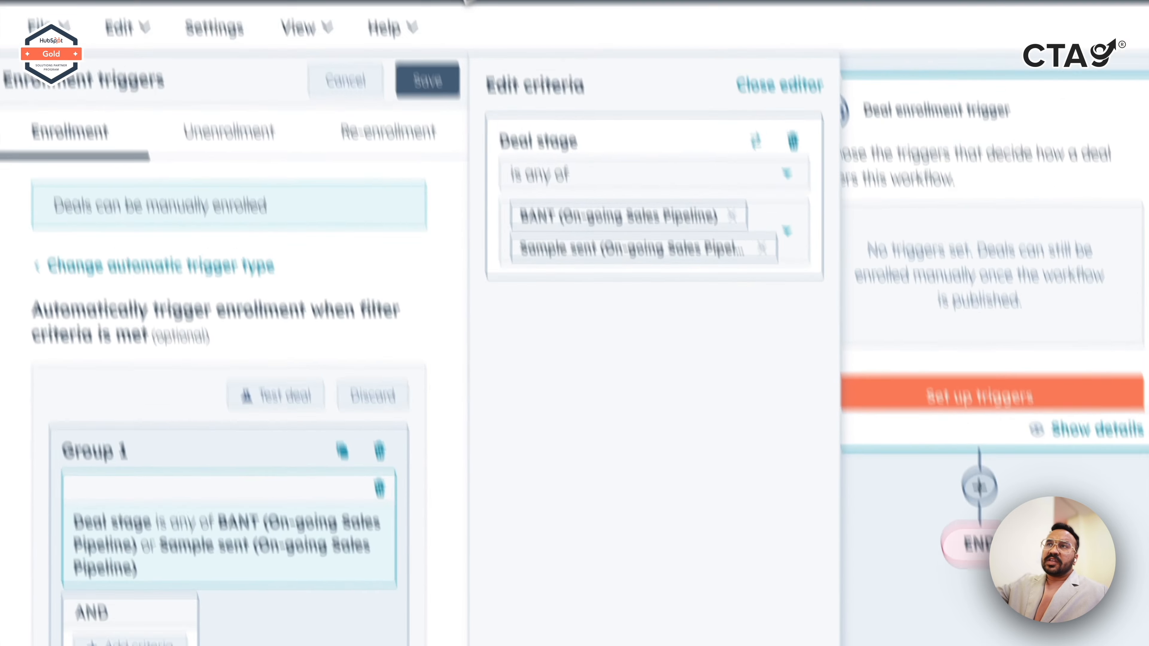
{"action": "left_click", "coordinate": [468, 240]}
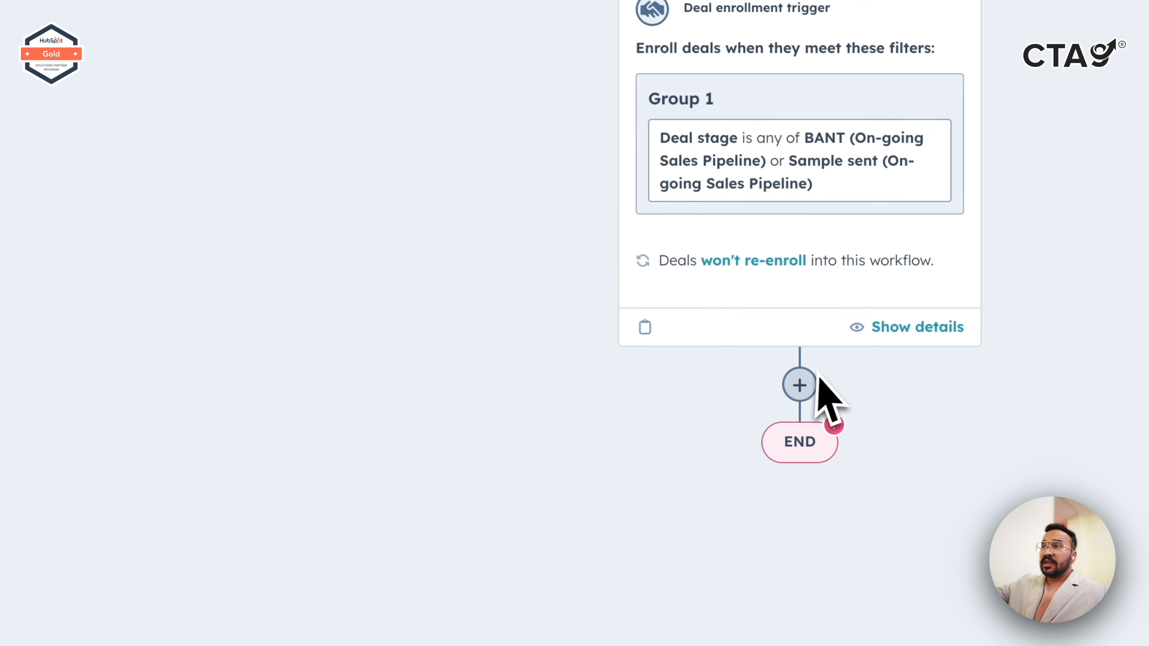
Add and save a Send email action after the trigger that sends the Welcome Mail automated email to all contacts.
{"action": "left_click", "coordinate": [797, 396]}
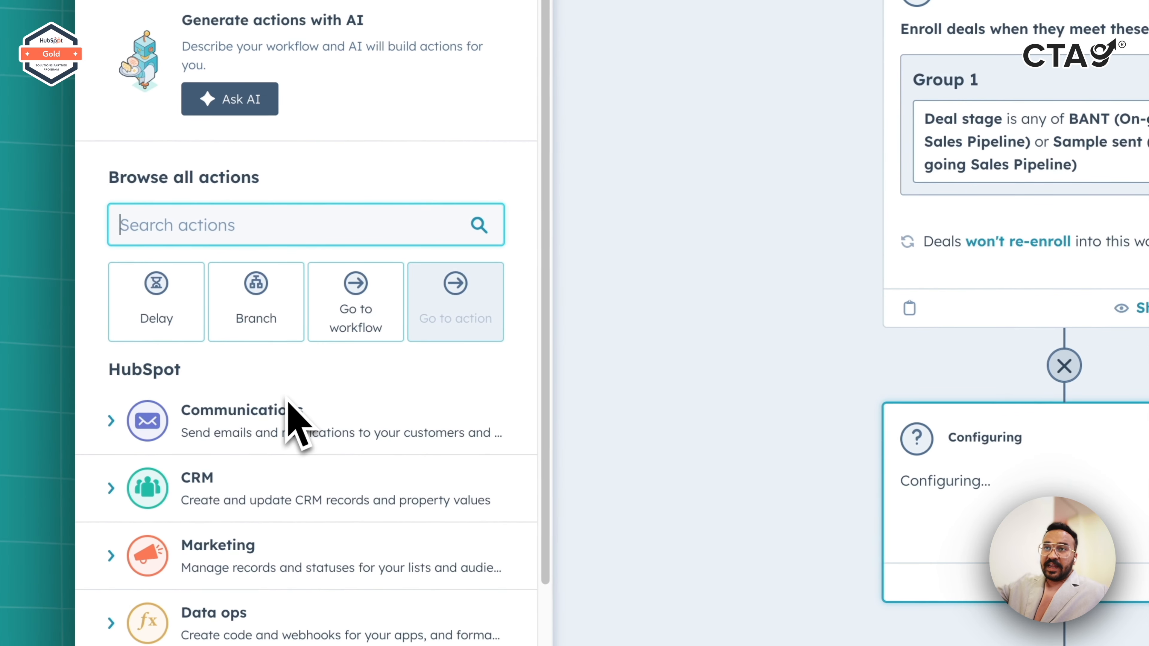
{"action": "left_click", "coordinate": [304, 431]}
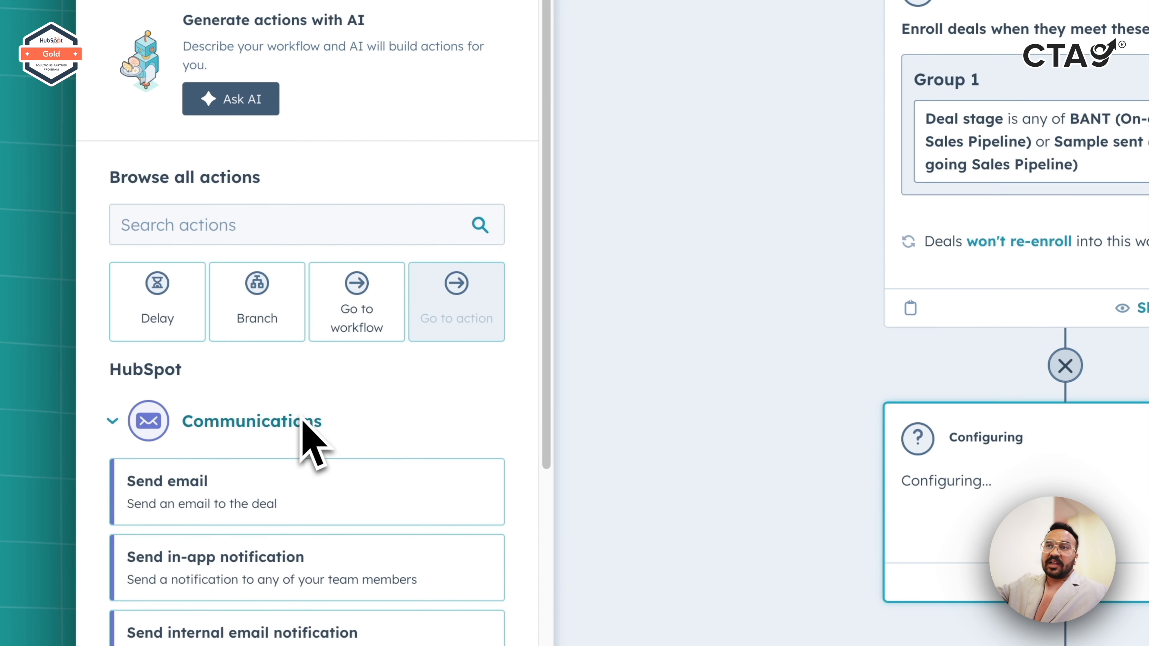
{"action": "left_click", "coordinate": [225, 511]}
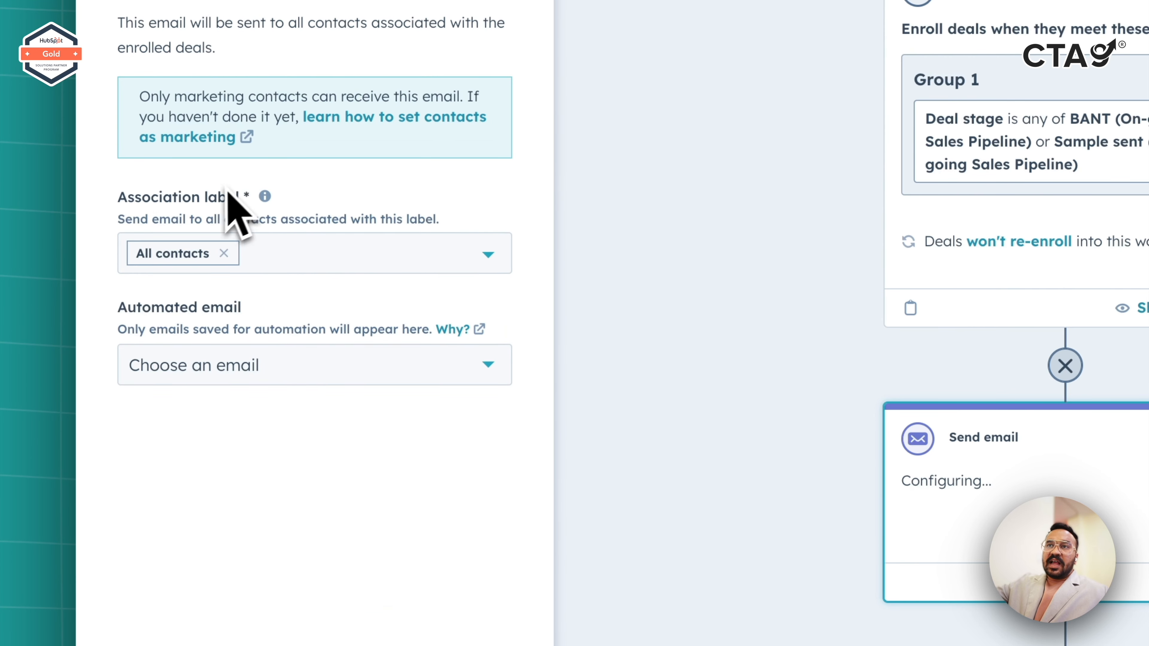
{"action": "left_click", "coordinate": [364, 369]}
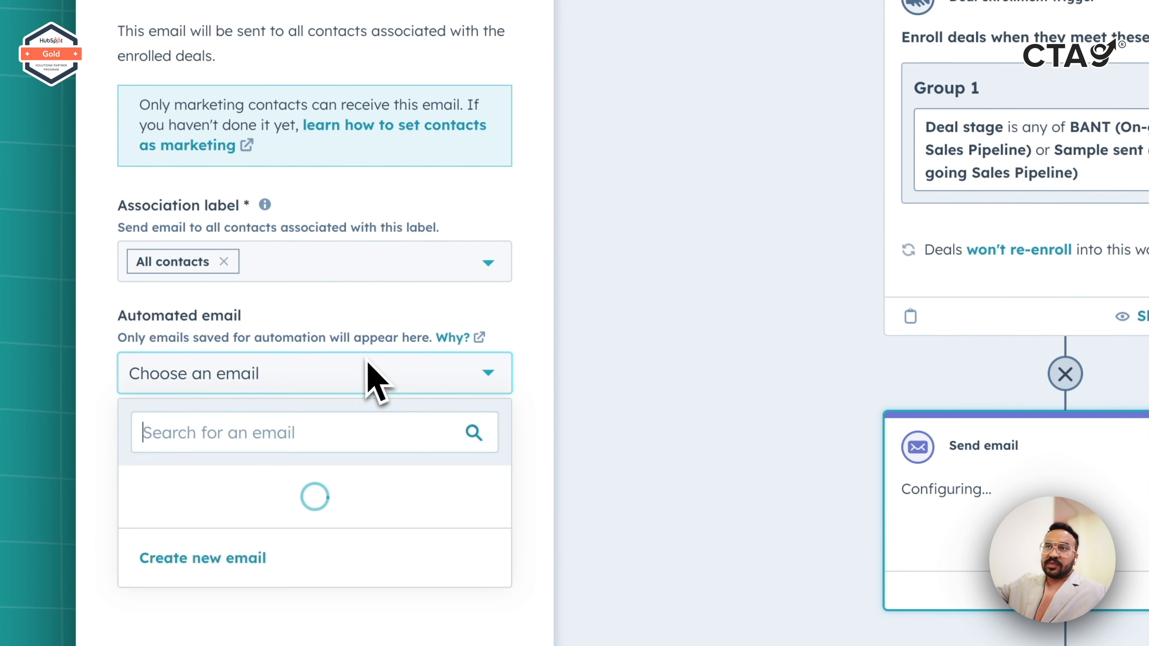
{"action": "left_click", "coordinate": [262, 507]}
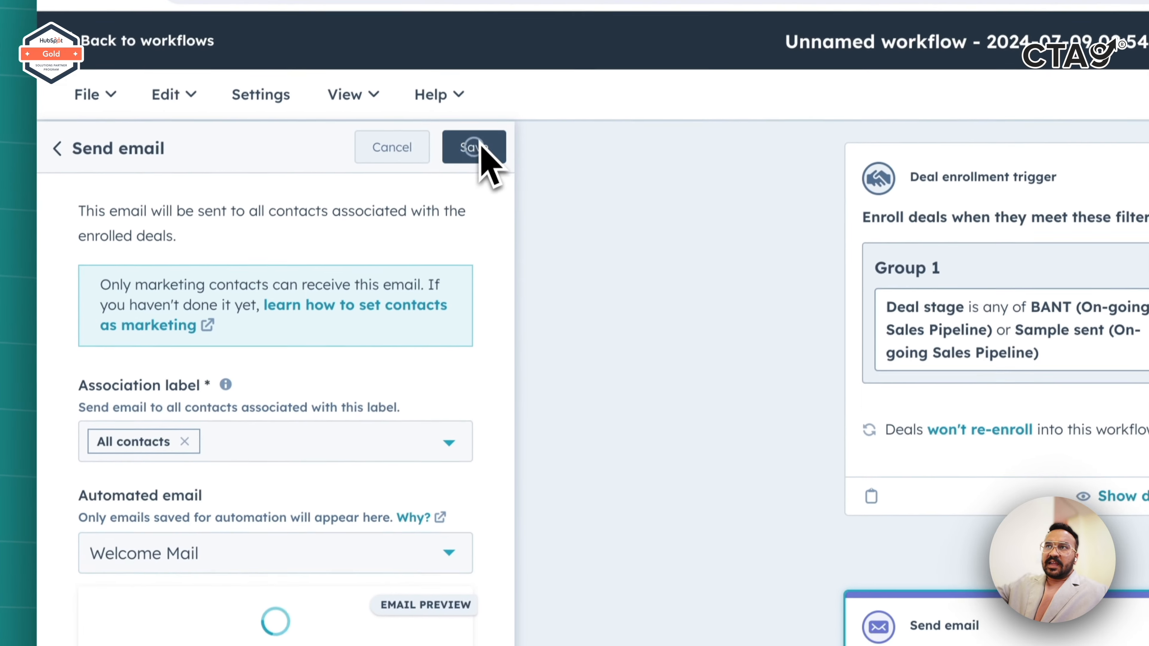
{"action": "left_click", "coordinate": [480, 154]}
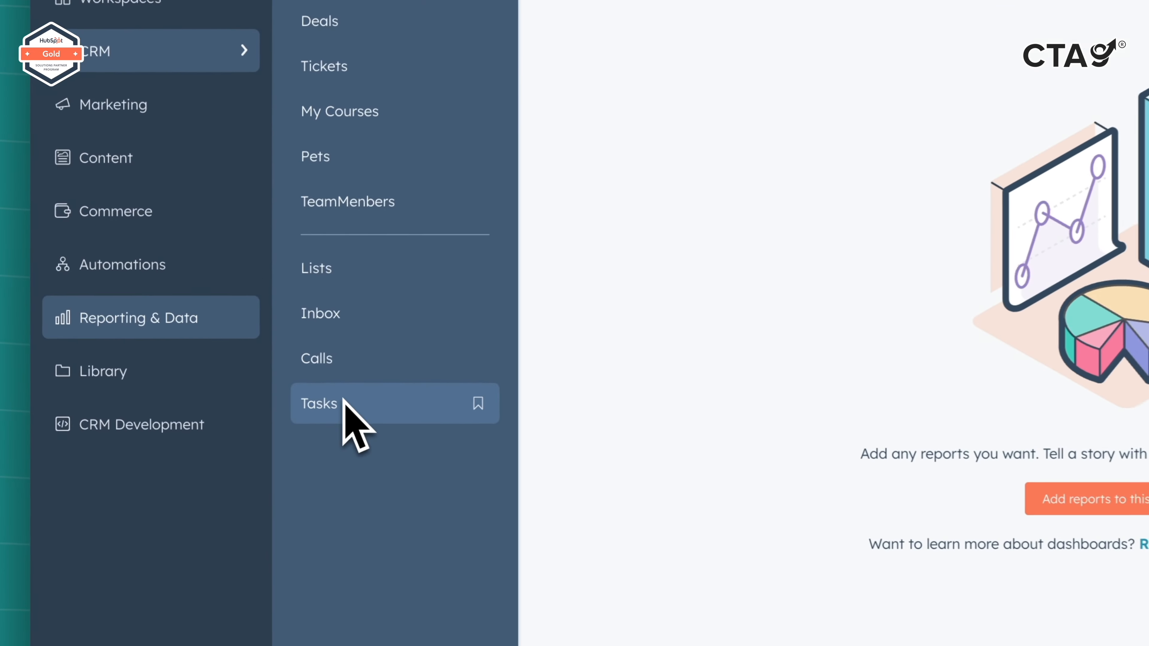
Open the CRM tasks list and start creating a task.
{"action": "left_click", "coordinate": [344, 403]}
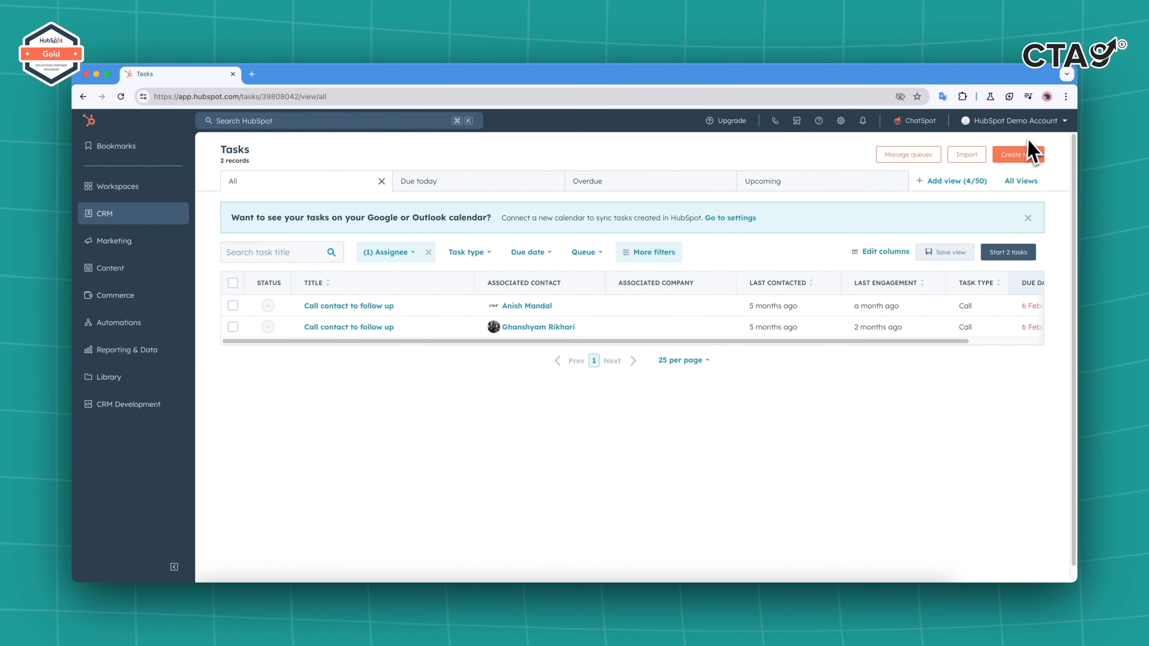
{"action": "left_click", "coordinate": [1032, 154]}
In the account settings, open the Deals object's Pipelines configuration and review the Completed Sales Pipeline stages.
{"action": "scroll", "coordinate": [998, 344], "scroll_direction": "down", "scroll_amount": 3}
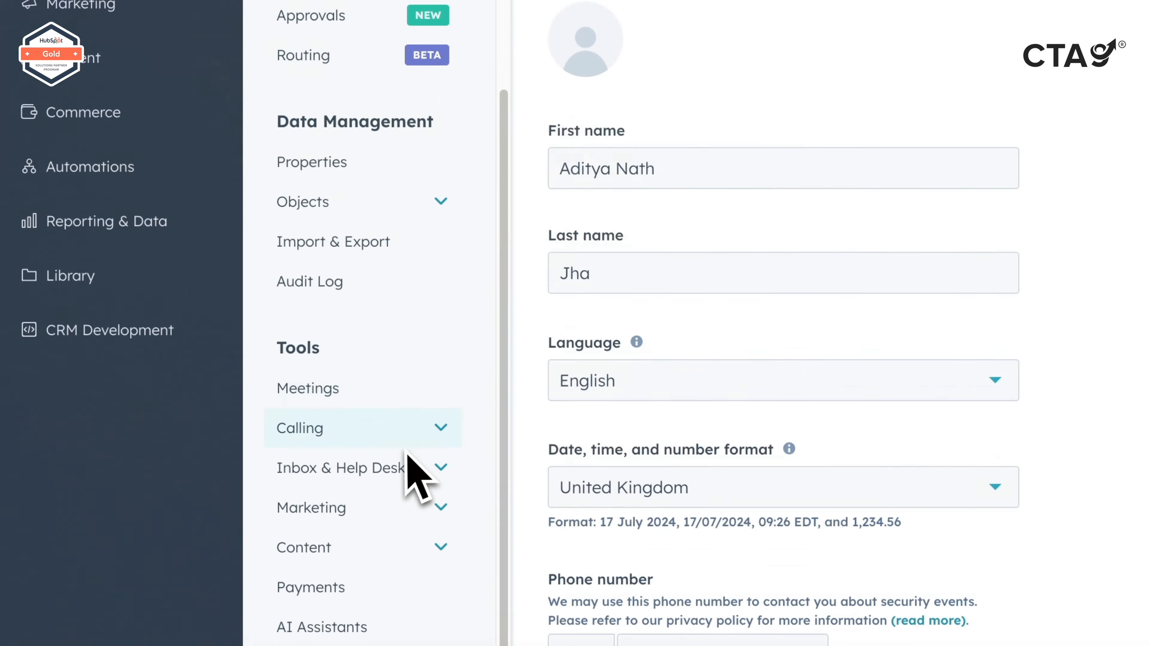
{"action": "scroll", "coordinate": [480, 406], "scroll_direction": "down", "scroll_amount": 5}
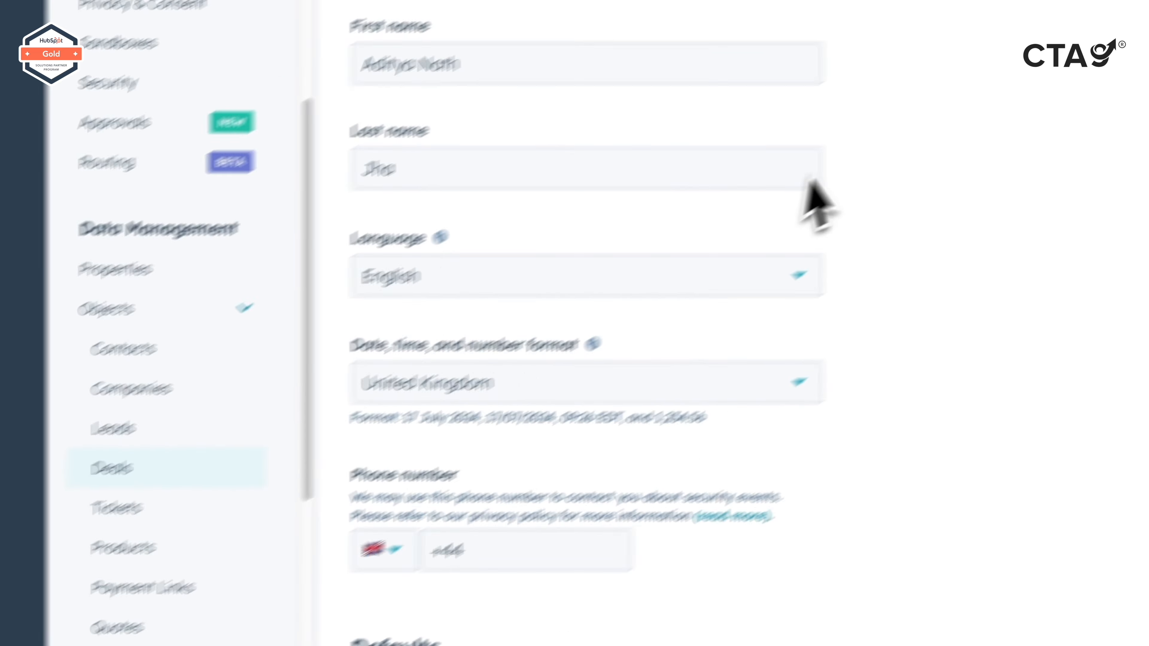
{"action": "left_click", "coordinate": [337, 374]}
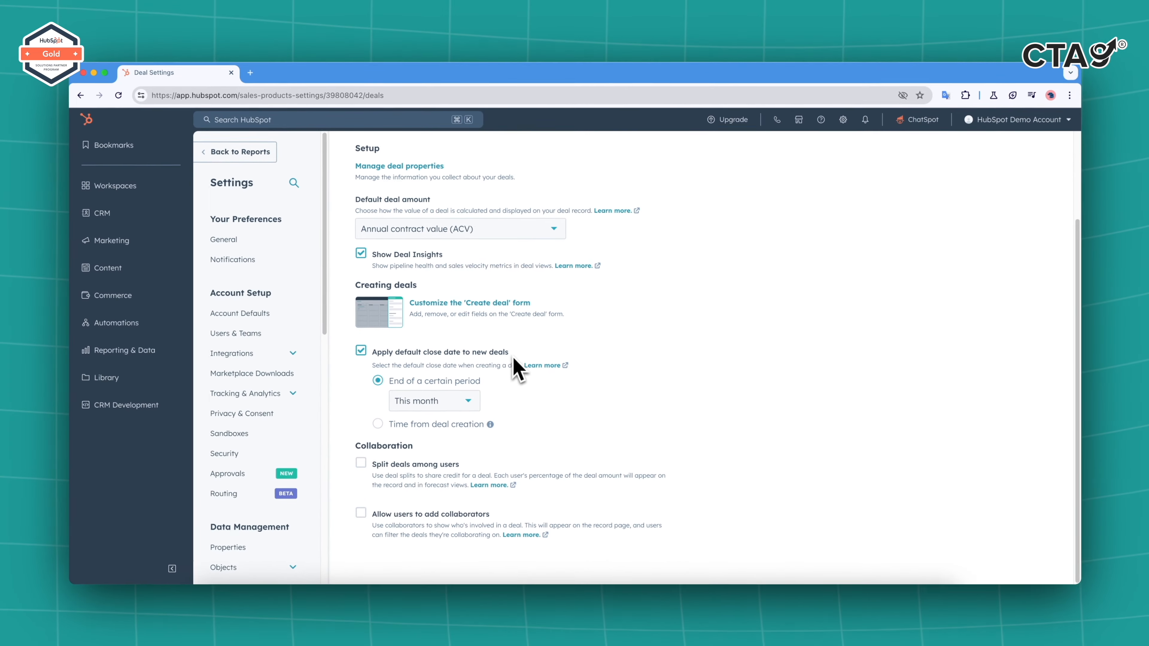
{"action": "scroll", "coordinate": [513, 357], "scroll_direction": "up", "scroll_amount": 3}
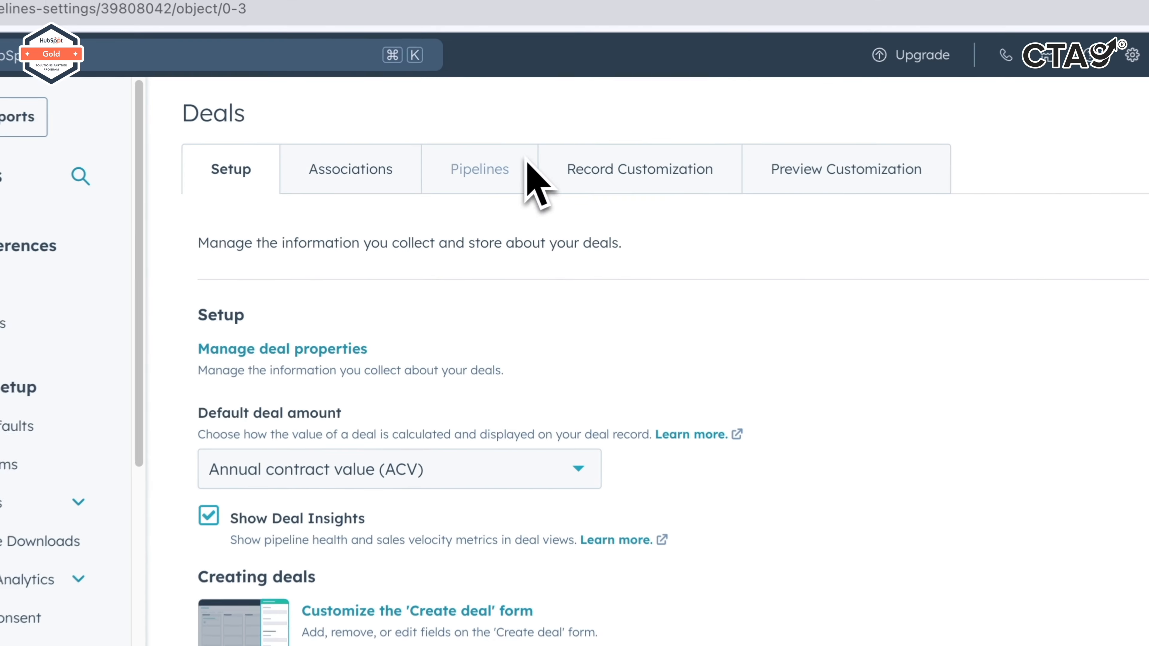
{"action": "left_click", "coordinate": [530, 183]}
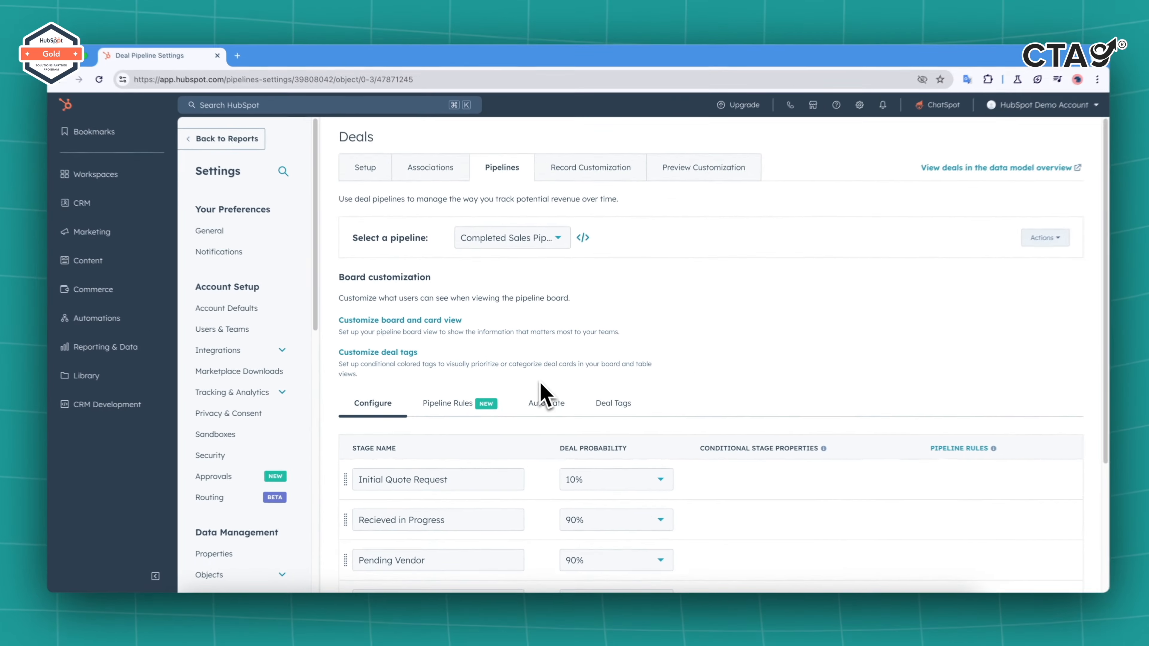
{"action": "scroll", "coordinate": [543, 394], "scroll_direction": "down", "scroll_amount": 4}
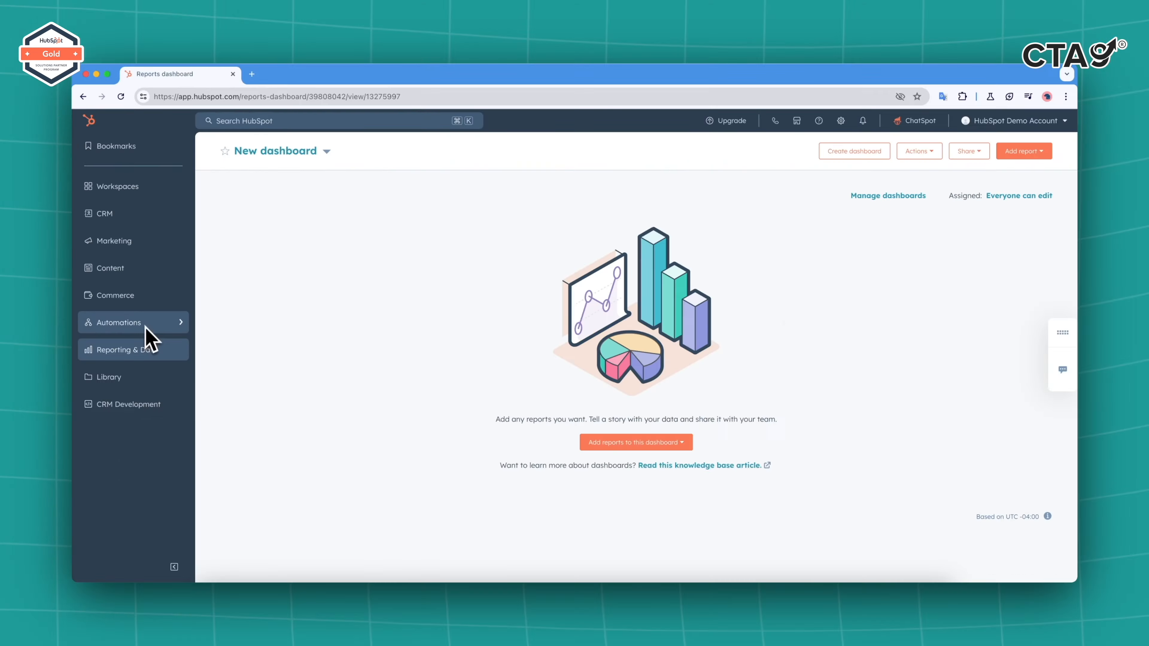
Browse the list of all workflows and open the Happy People and Unhappy People workflow.
{"action": "mouse_move", "coordinate": [149, 333]}
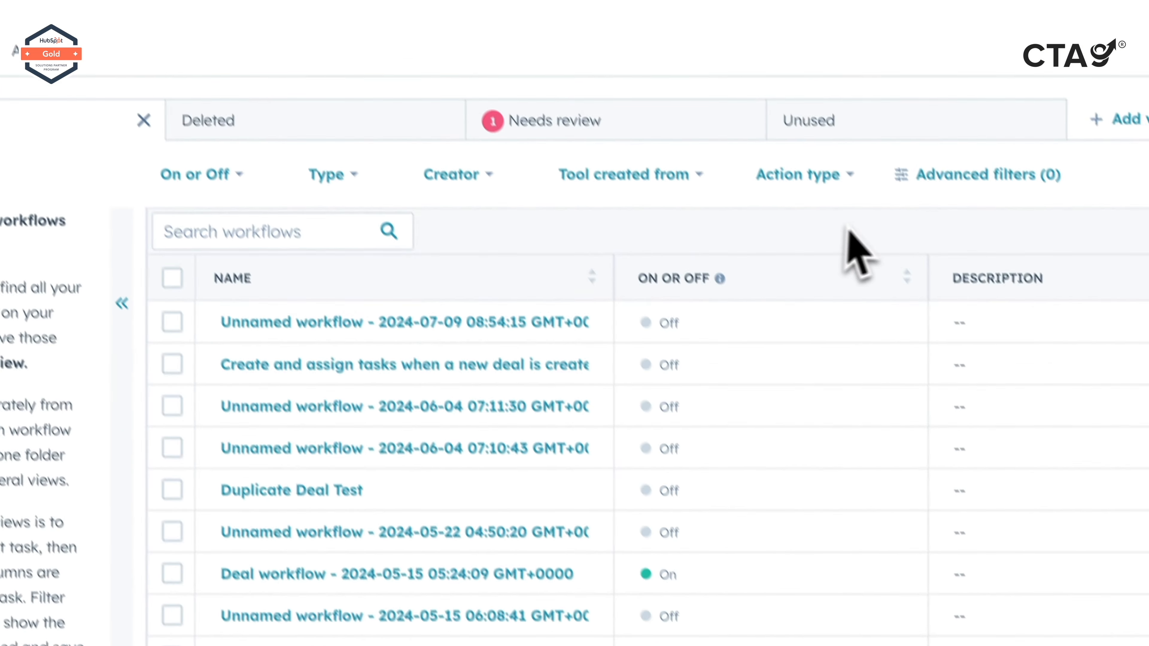
{"action": "scroll", "coordinate": [698, 333], "scroll_direction": "down", "scroll_amount": 5}
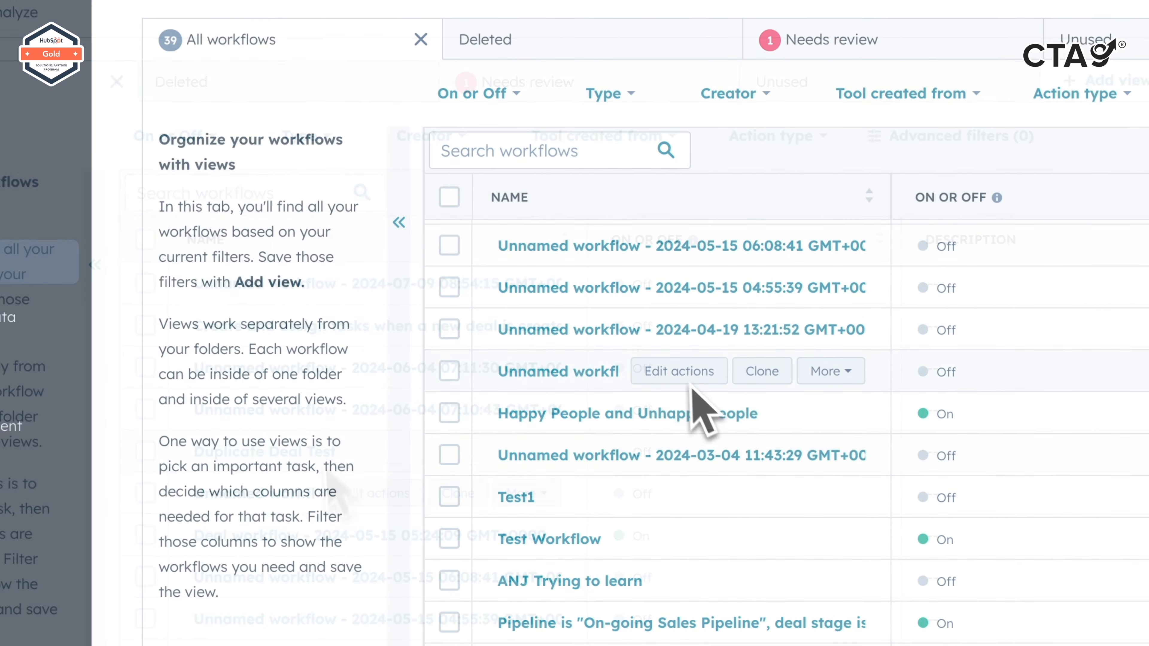
{"action": "left_click", "coordinate": [638, 419]}
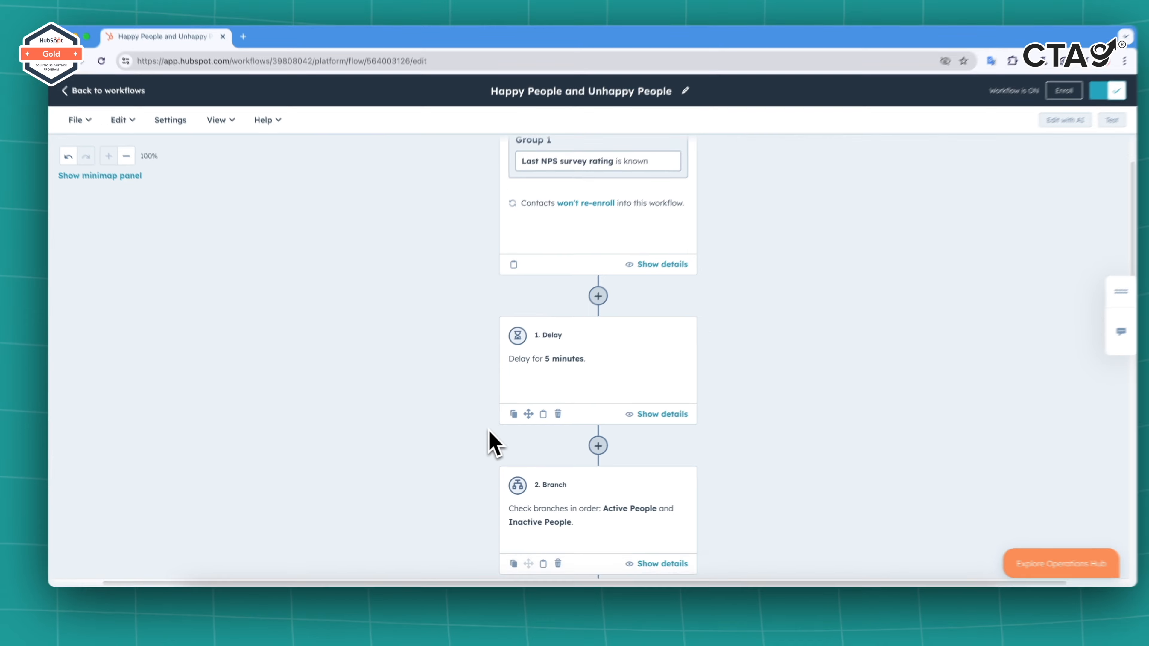
Review the workflow's actions down to its email branches and show the details of the contact enrollment trigger.
{"action": "scroll", "coordinate": [493, 444], "scroll_direction": "down", "scroll_amount": 15}
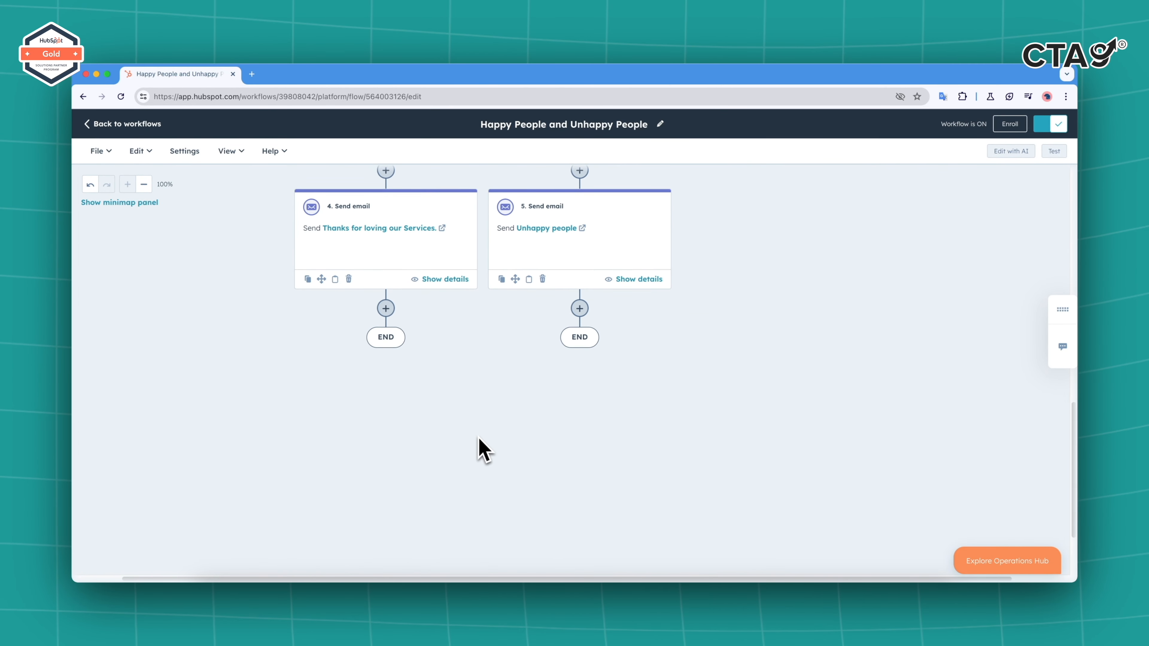
{"action": "scroll", "coordinate": [485, 450], "scroll_direction": "up", "scroll_amount": 15}
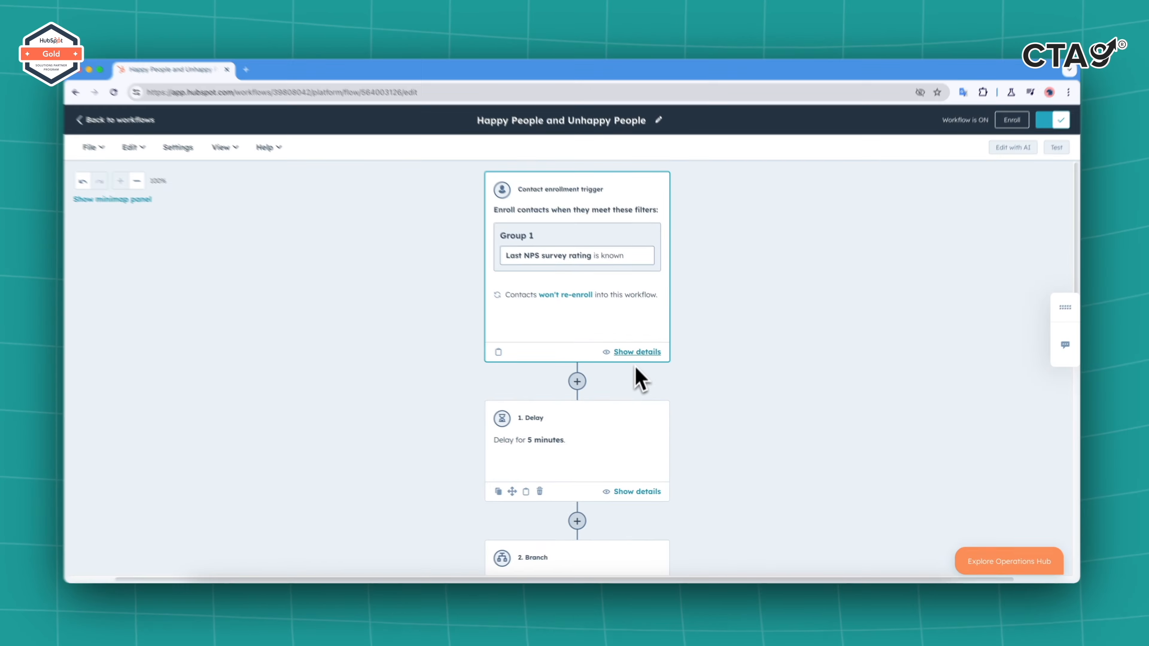
{"action": "left_click", "coordinate": [633, 353]}
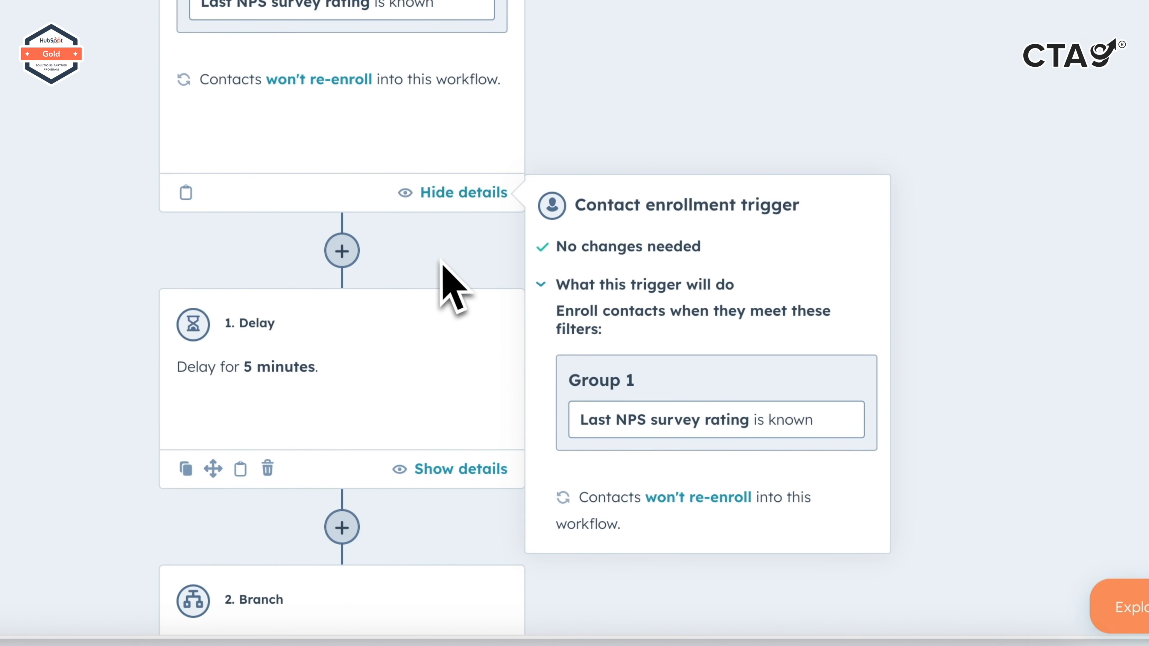
Show the details of the workflow's 5-minute delay action and review the actions below it.
{"action": "left_click", "coordinate": [451, 462]}
{"action": "scroll", "coordinate": [599, 323], "scroll_direction": "down", "scroll_amount": 5}
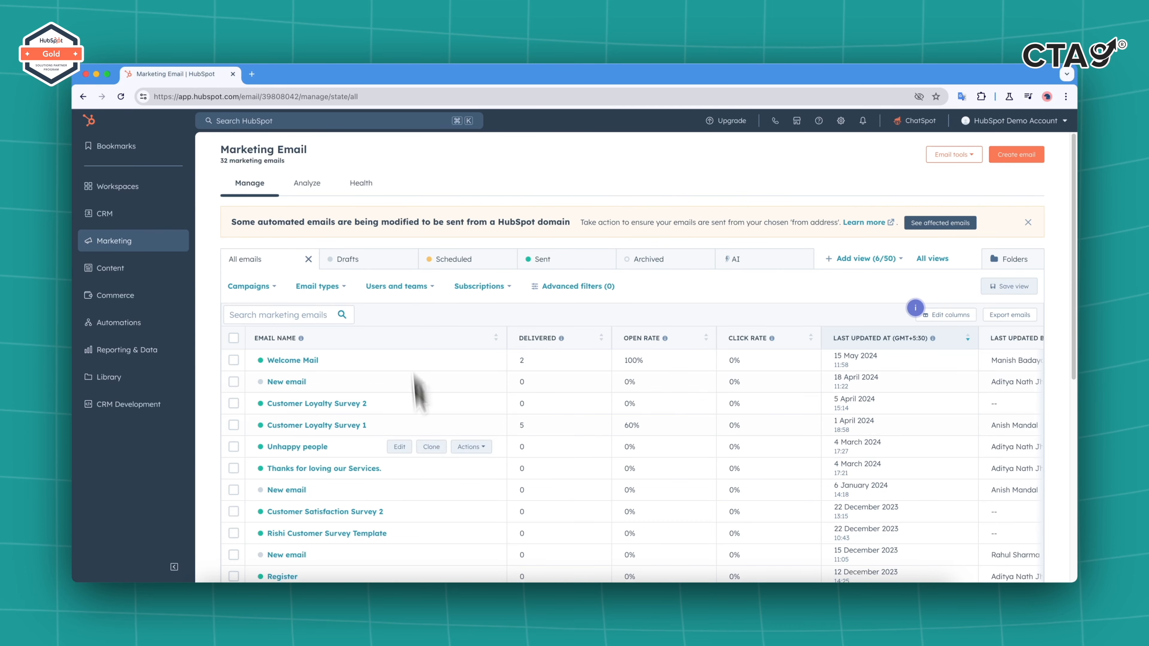
Open the Register email from the marketing emails list and the Custom Contacts Report from the list of all reports.
{"action": "scroll", "coordinate": [410, 308], "scroll_direction": "down", "scroll_amount": 2}
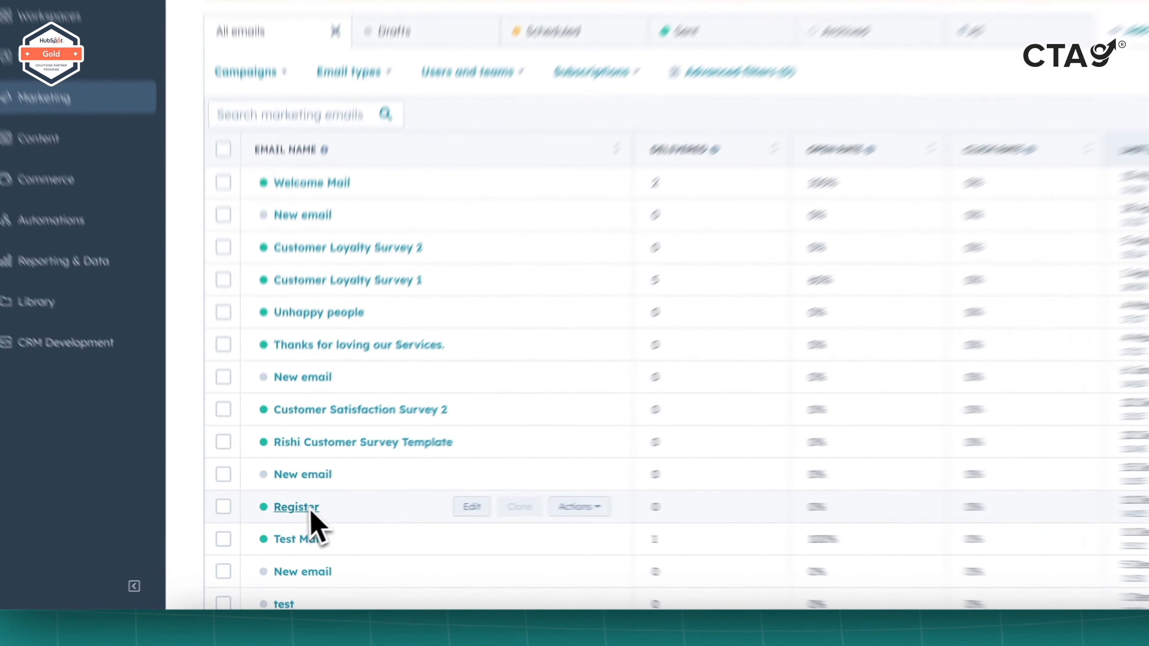
{"action": "left_click", "coordinate": [311, 511]}
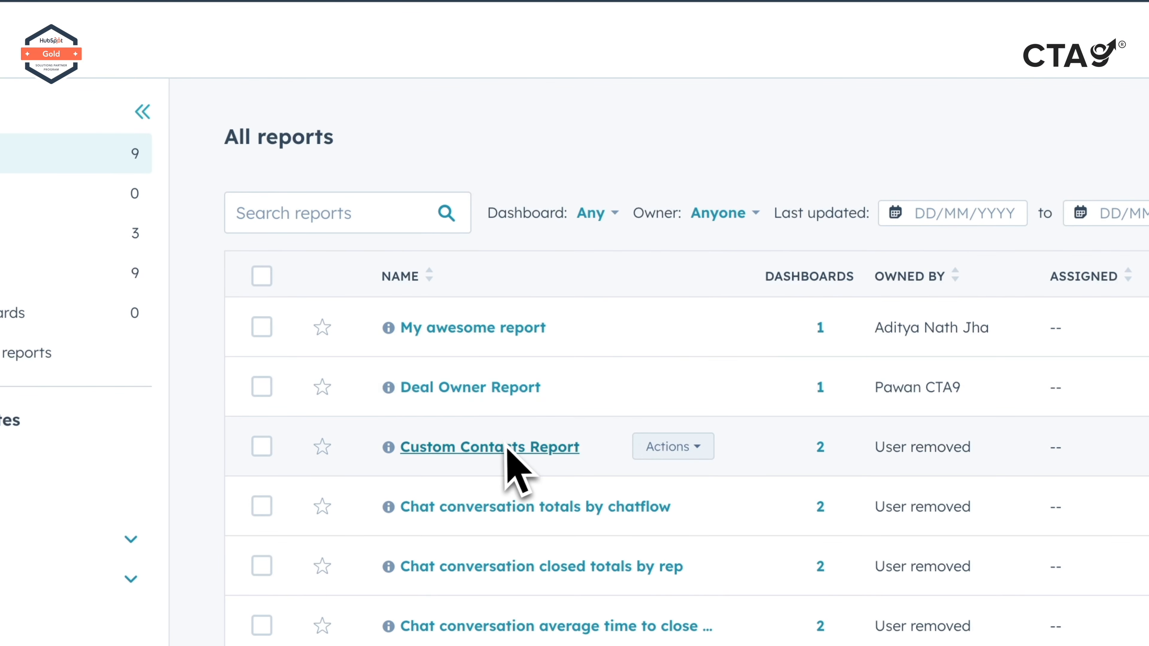
{"action": "left_click", "coordinate": [505, 447]}
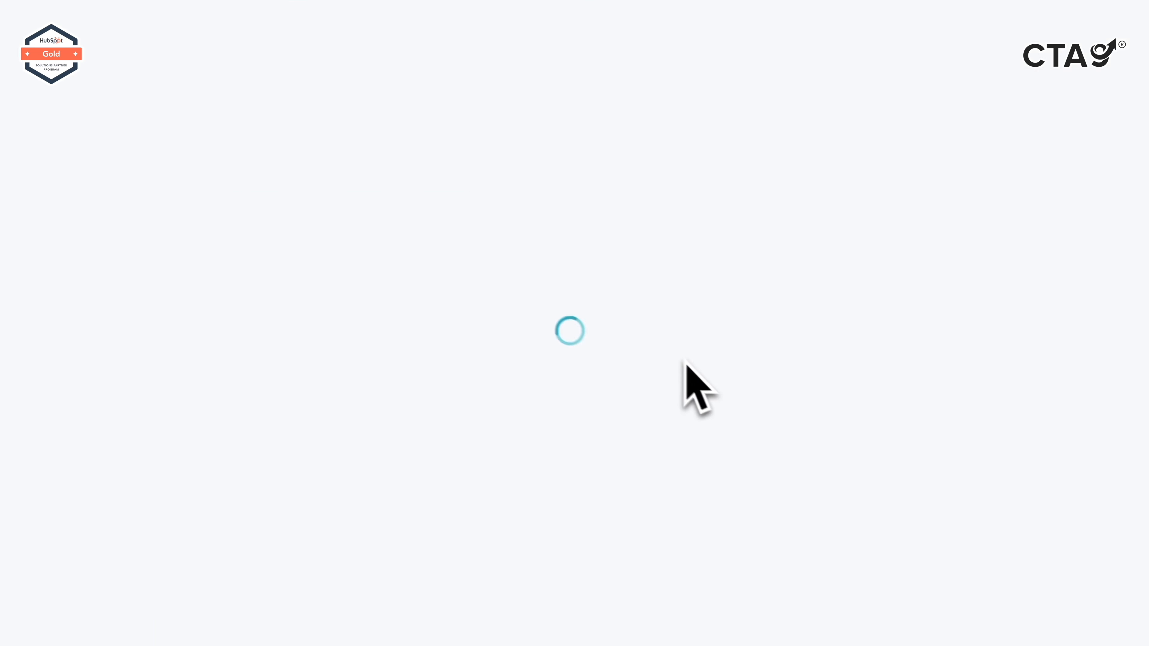
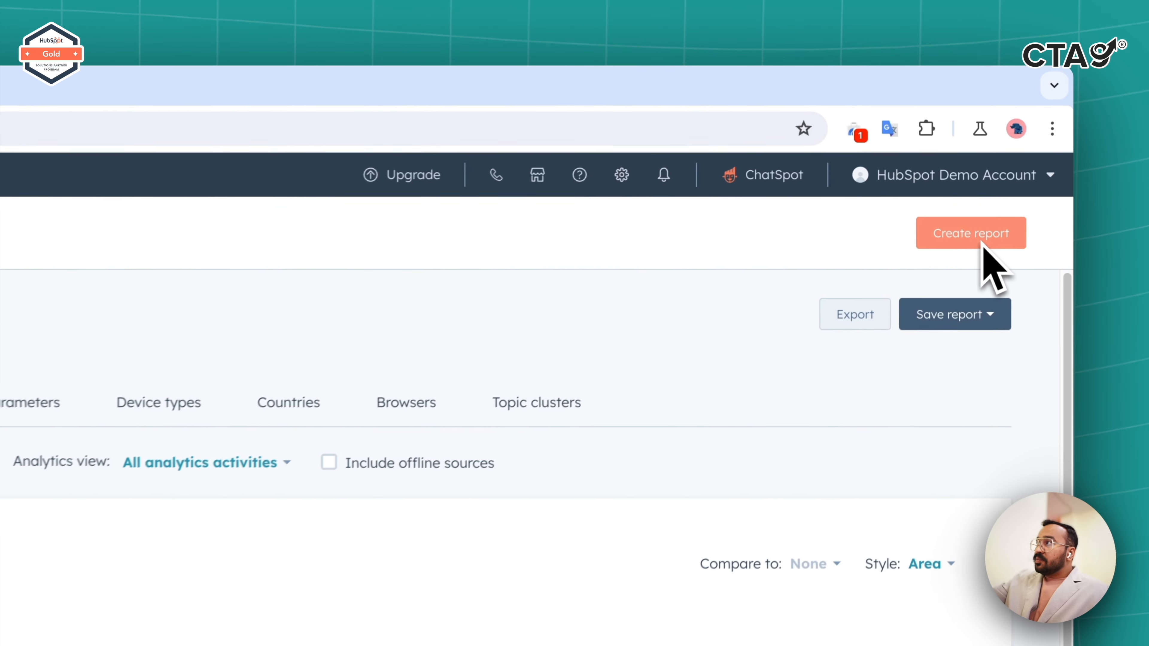
Create a Funnels report on deals from scratch and set its chart type to bar chart.
{"action": "left_click", "coordinate": [982, 242]}
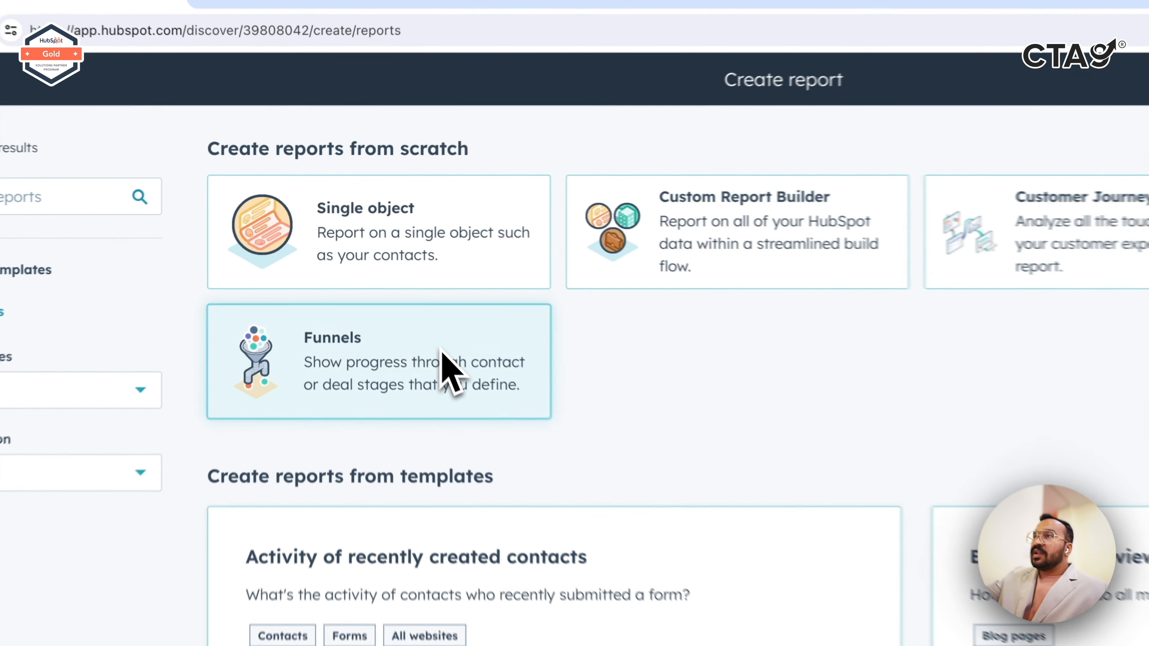
{"action": "left_click", "coordinate": [387, 285]}
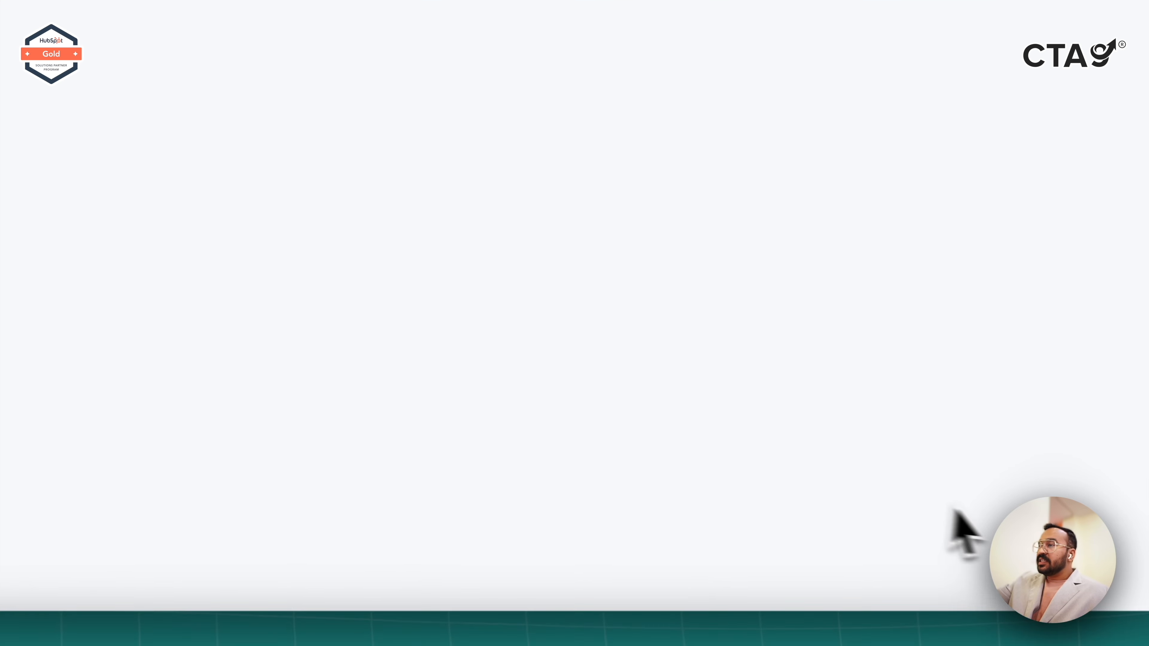
{"action": "left_click", "coordinate": [1001, 182]}
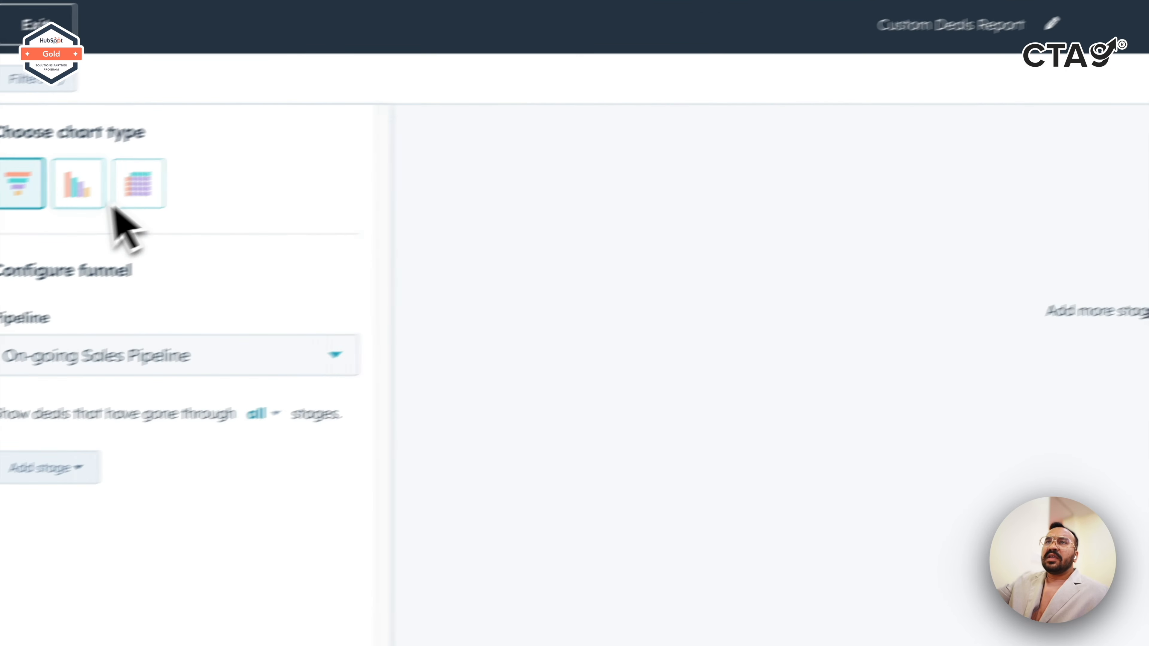
{"action": "left_click", "coordinate": [74, 181]}
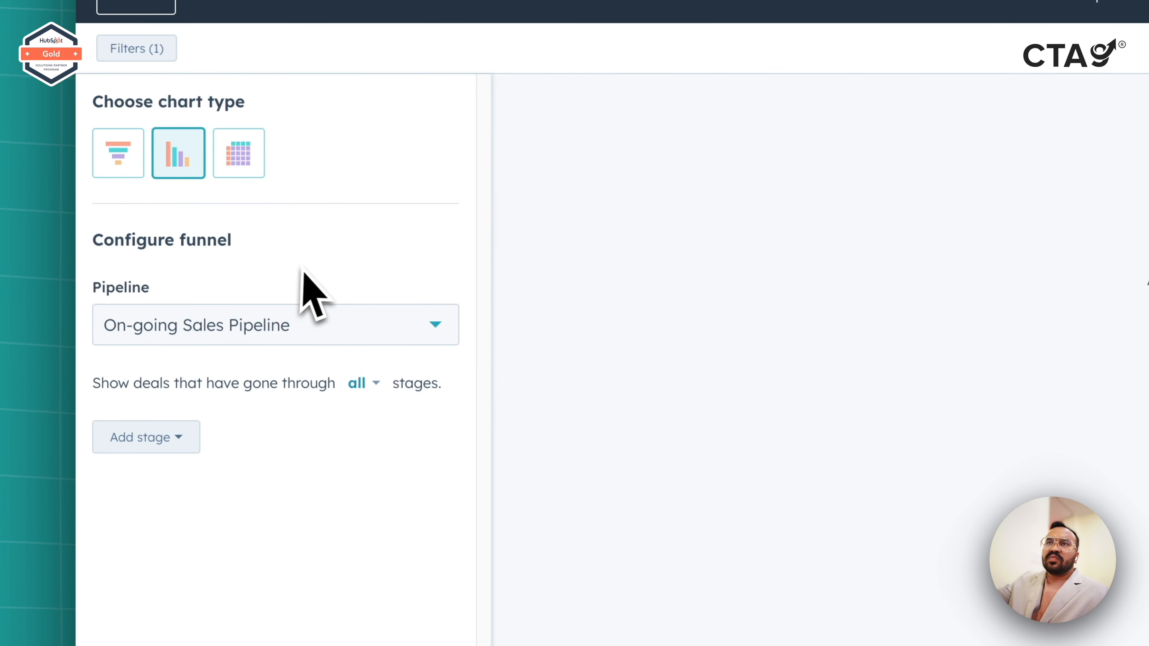
Configure the funnel to use the On-going Sales Pipeline and show deals that have gone through all stages.
{"action": "left_click", "coordinate": [359, 328]}
{"action": "left_click", "coordinate": [285, 369]}
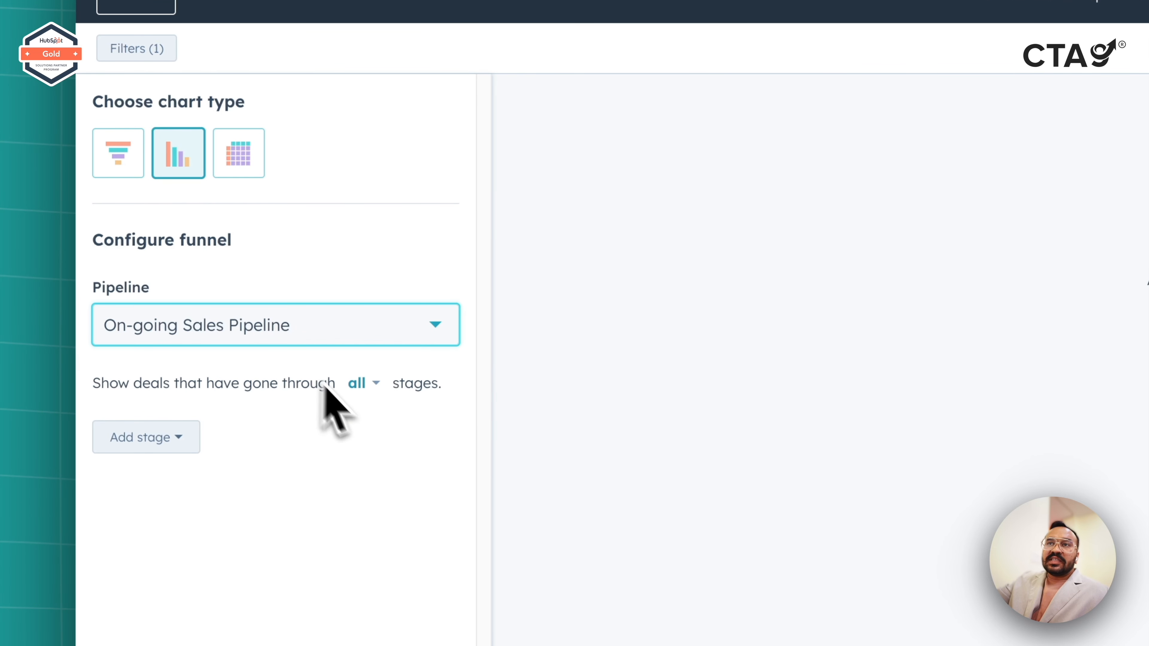
{"action": "left_click", "coordinate": [376, 385]}
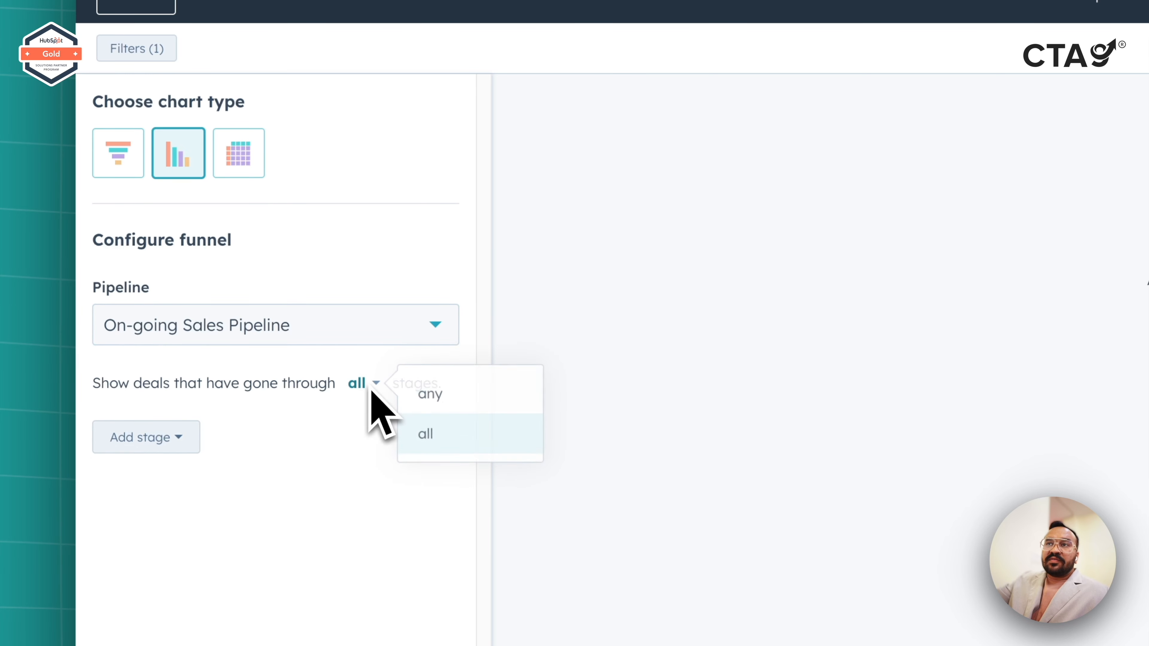
{"action": "left_click", "coordinate": [256, 435]}
{"action": "left_click", "coordinate": [367, 387]}
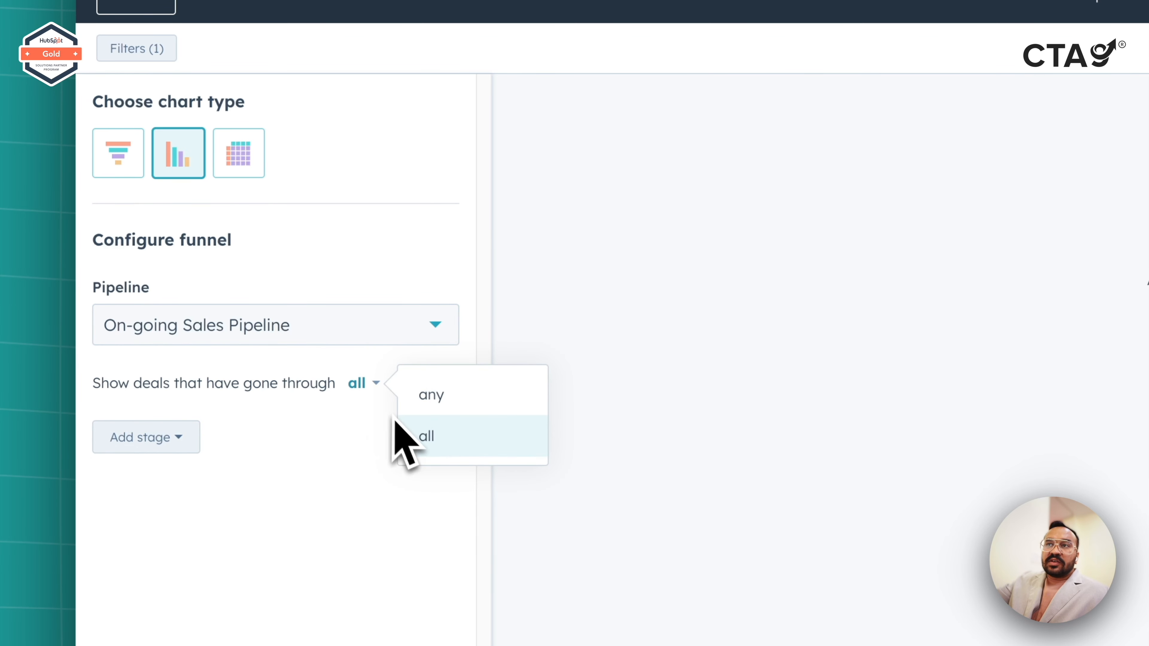
{"action": "left_click", "coordinate": [251, 438]}
Add the BANT, Sample sent and Negotiation stages to the funnel and review the resulting chart and table.
{"action": "left_click", "coordinate": [172, 438]}
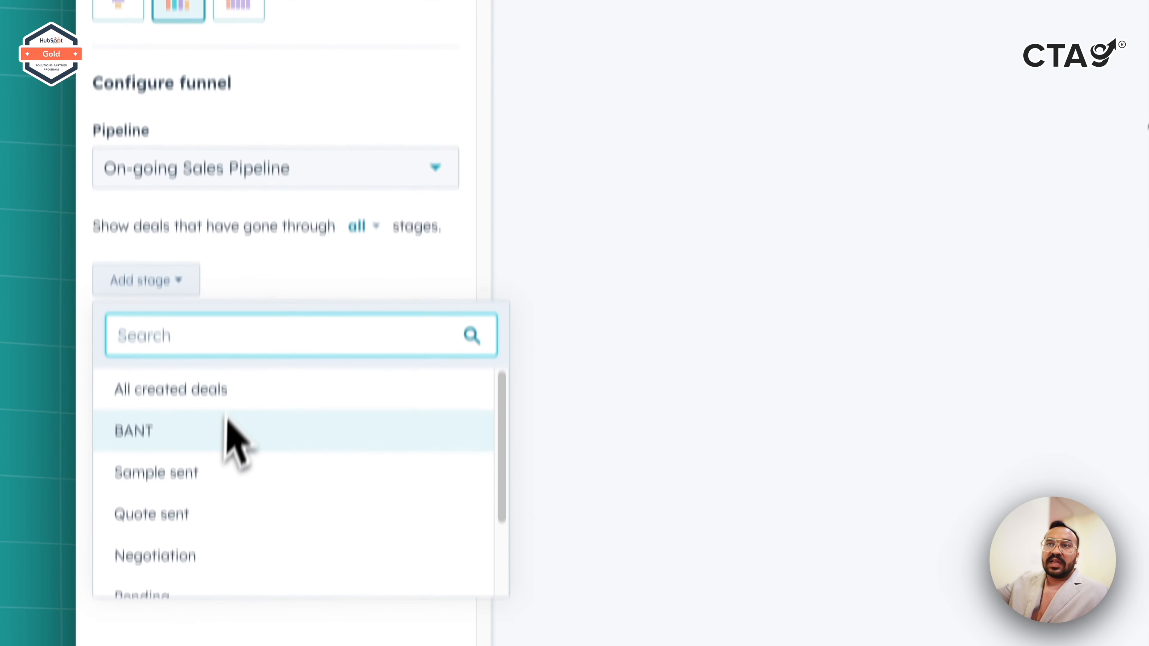
{"action": "left_click", "coordinate": [227, 428]}
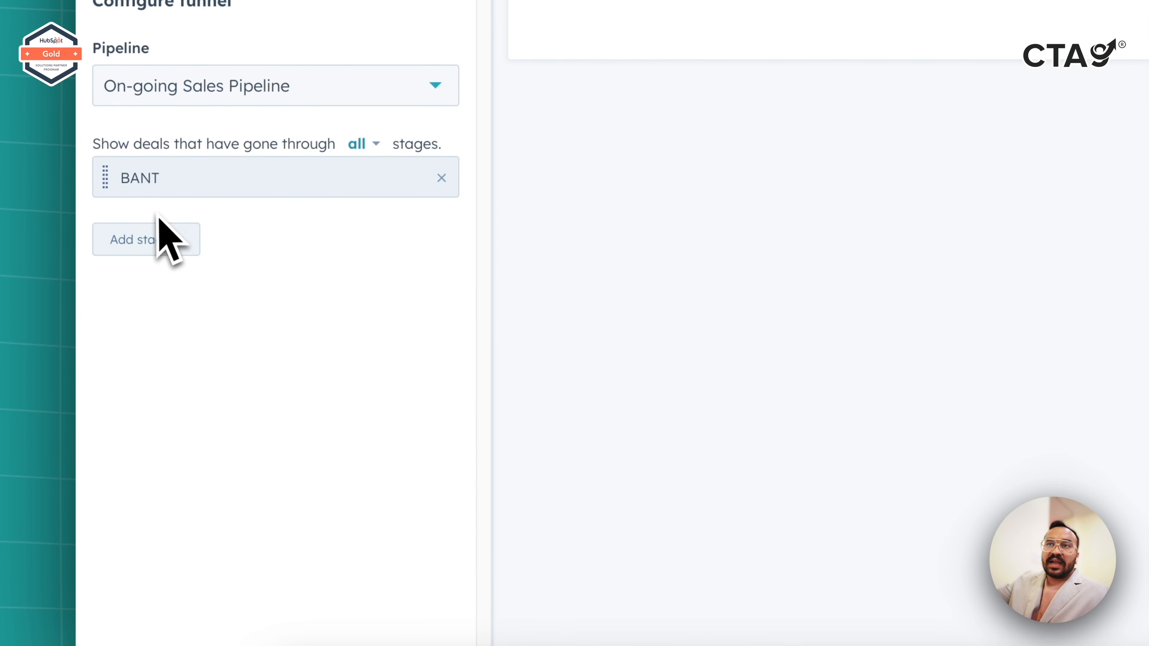
{"action": "left_click", "coordinate": [161, 248]}
{"action": "left_click", "coordinate": [183, 344]}
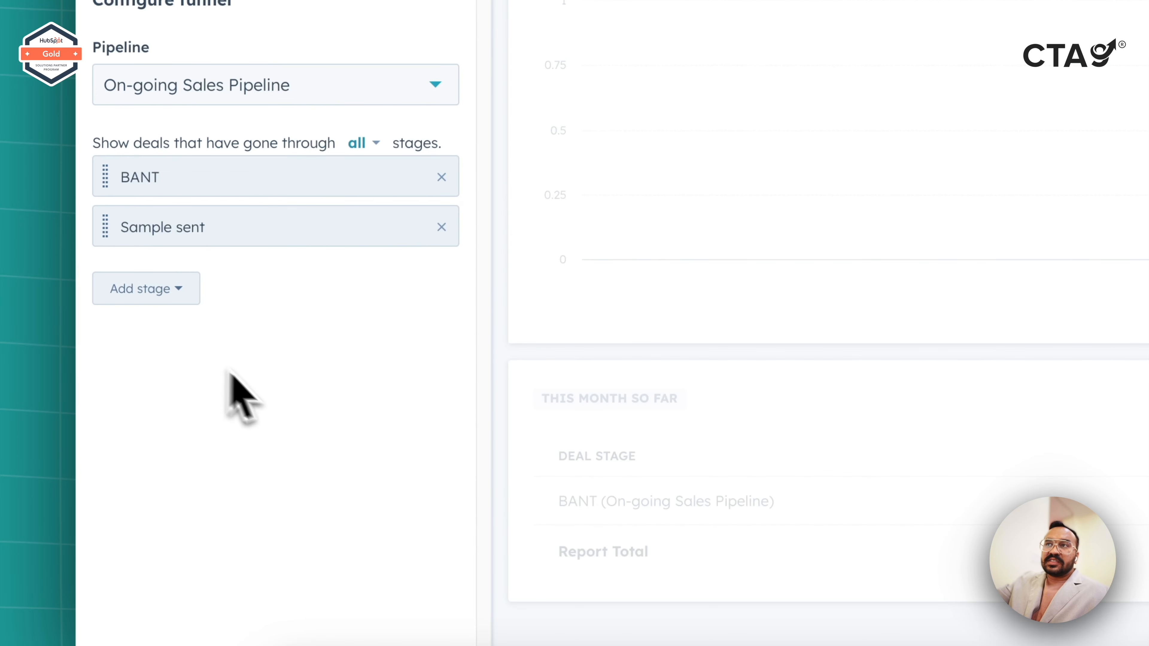
{"action": "left_click", "coordinate": [146, 288]}
{"action": "left_click", "coordinate": [204, 422]}
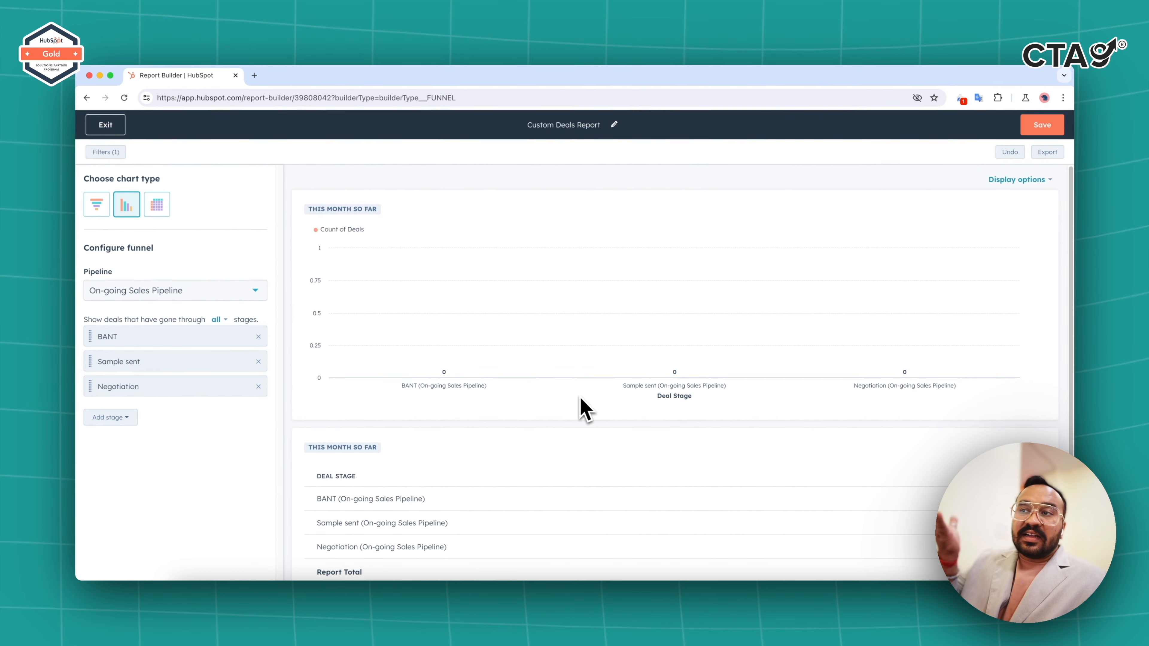
{"action": "scroll", "coordinate": [580, 411], "scroll_direction": "down", "scroll_amount": 3}
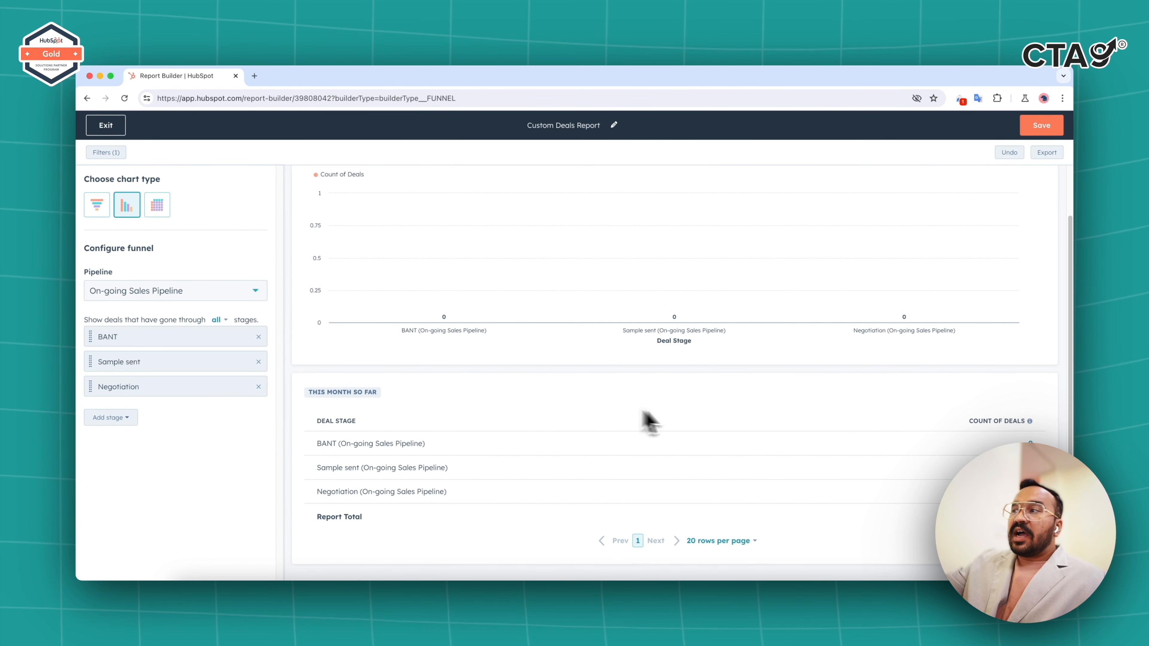
{"action": "scroll", "coordinate": [664, 421], "scroll_direction": "up", "scroll_amount": 3}
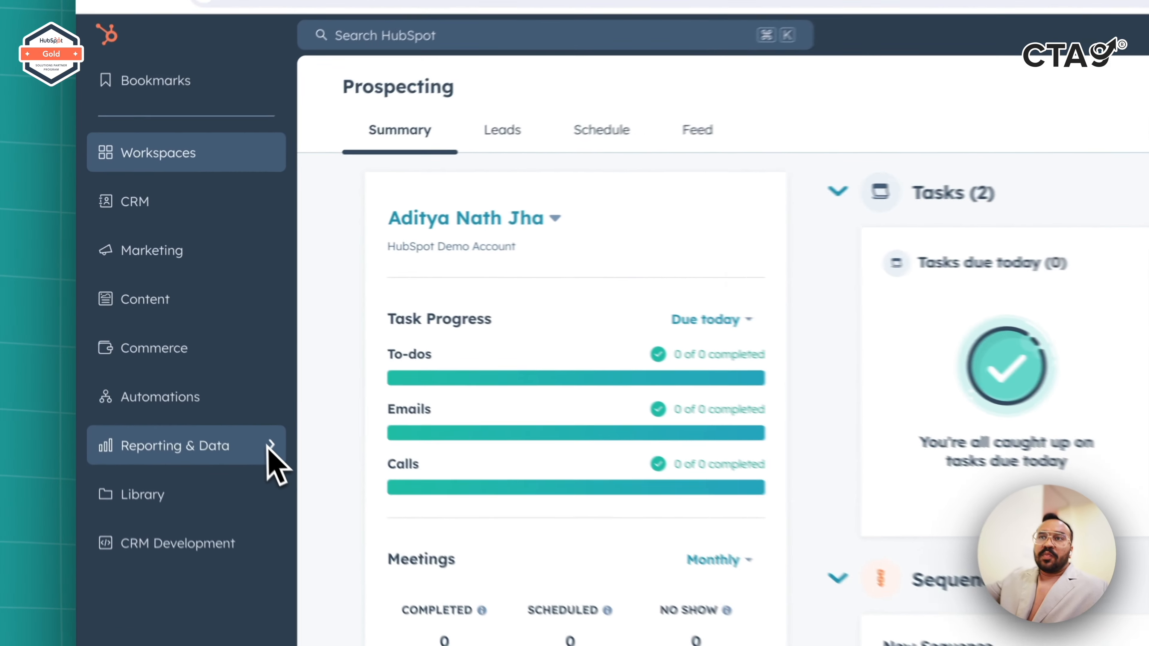
Create a new dashboard from scratch named Deals Reports that everyone can view and edit, and return to the dashboards.
{"action": "left_click", "coordinate": [182, 352]}
{"action": "left_click", "coordinate": [249, 160]}
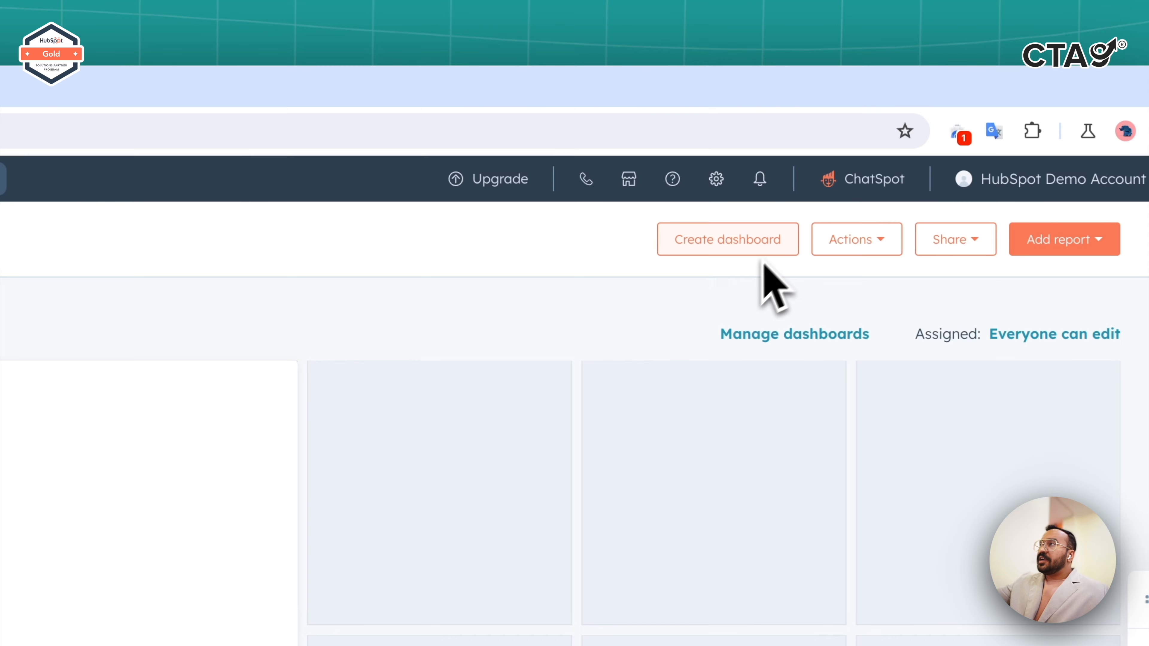
{"action": "left_click", "coordinate": [769, 247]}
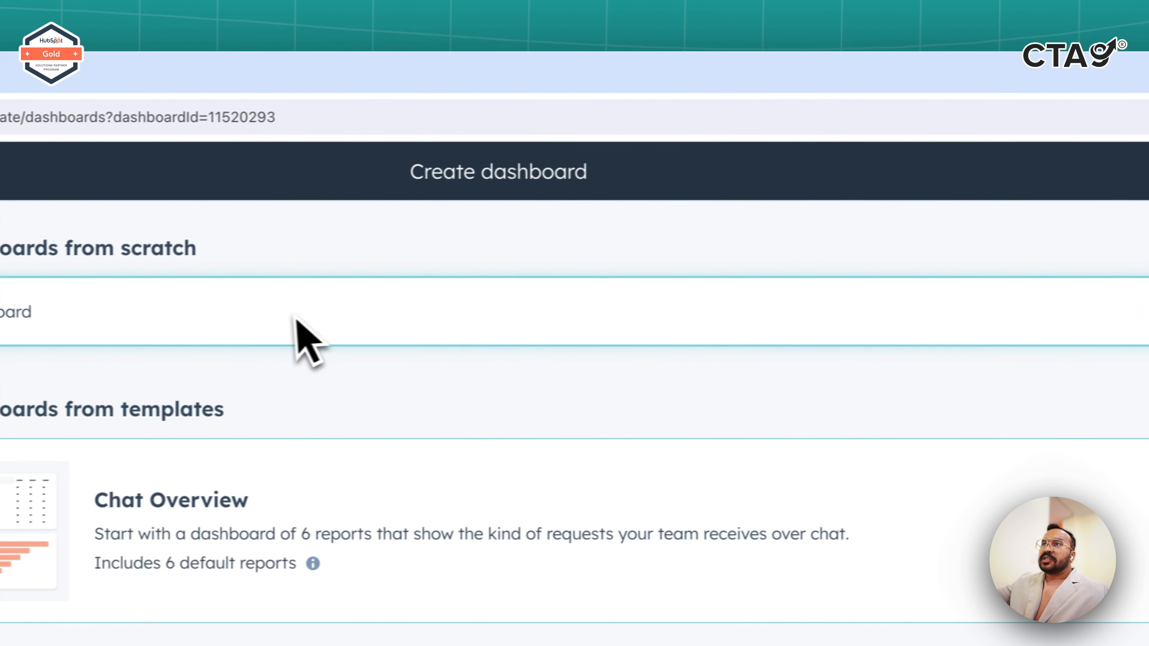
{"action": "left_click", "coordinate": [119, 345]}
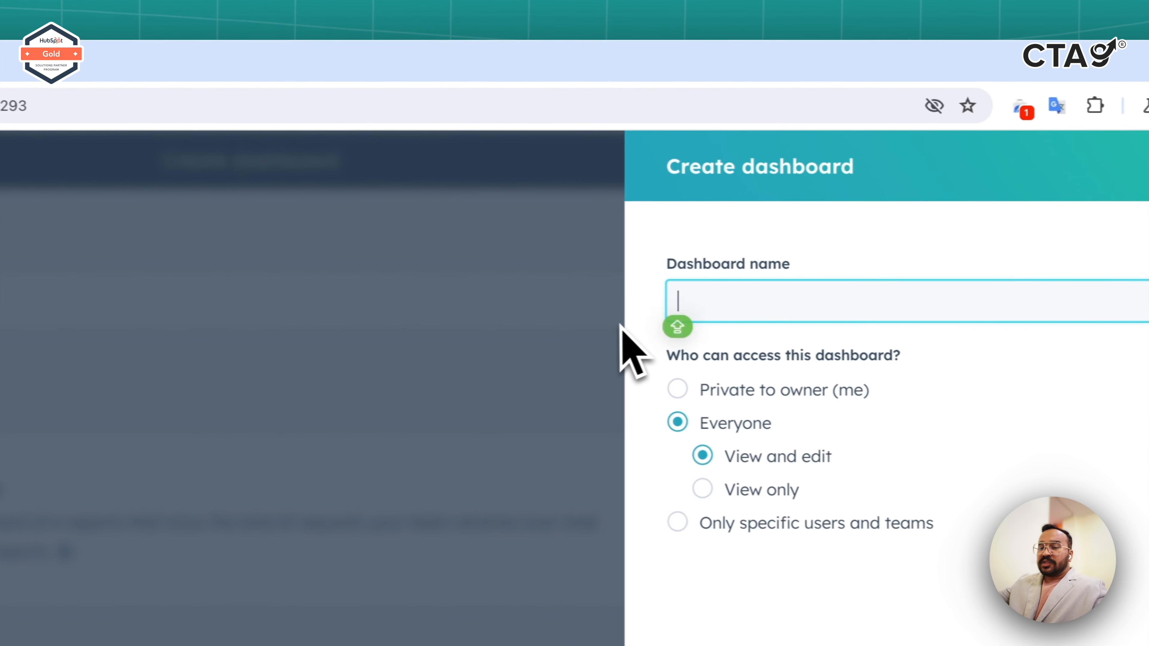
{"action": "type", "text": "Deals Reports"}
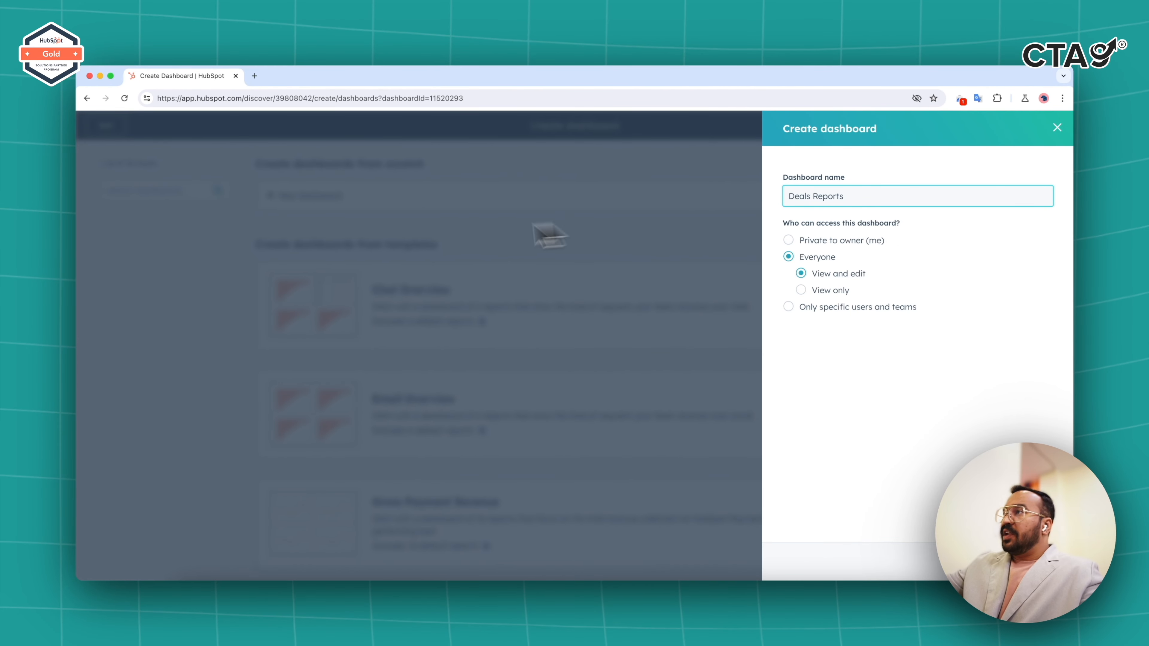
{"action": "left_click", "coordinate": [1005, 562]}
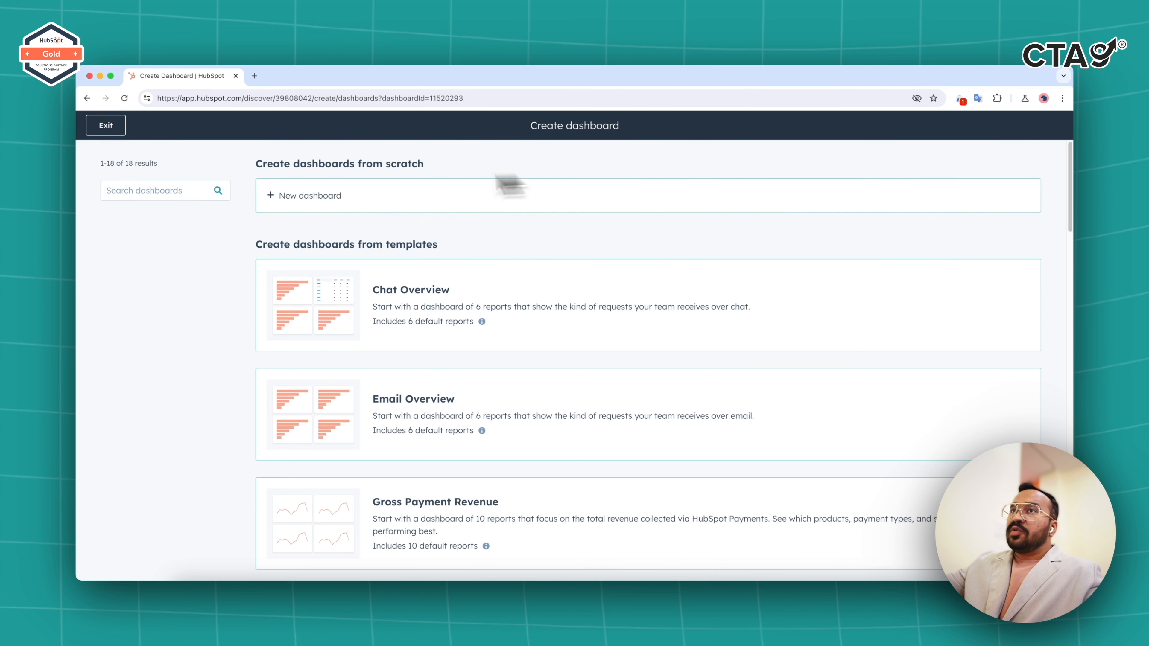
{"action": "left_click", "coordinate": [105, 125]}
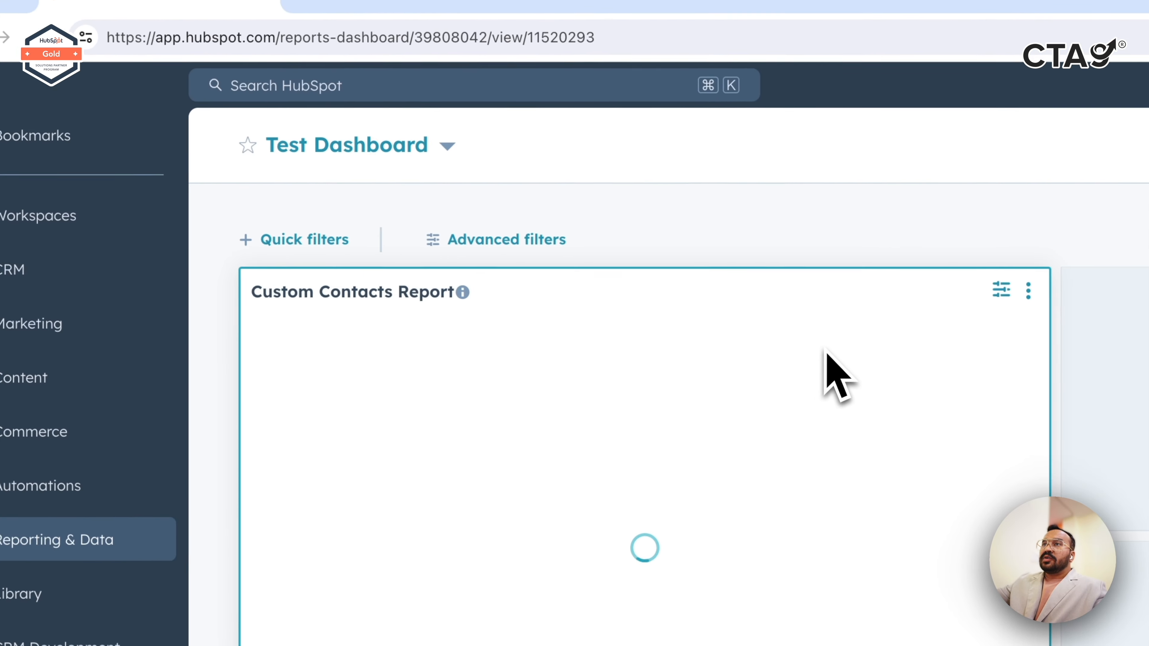
Switch from the Test Dashboard to the Deals Reports dashboard and show the options for adding reports to it.
{"action": "left_click", "coordinate": [377, 149]}
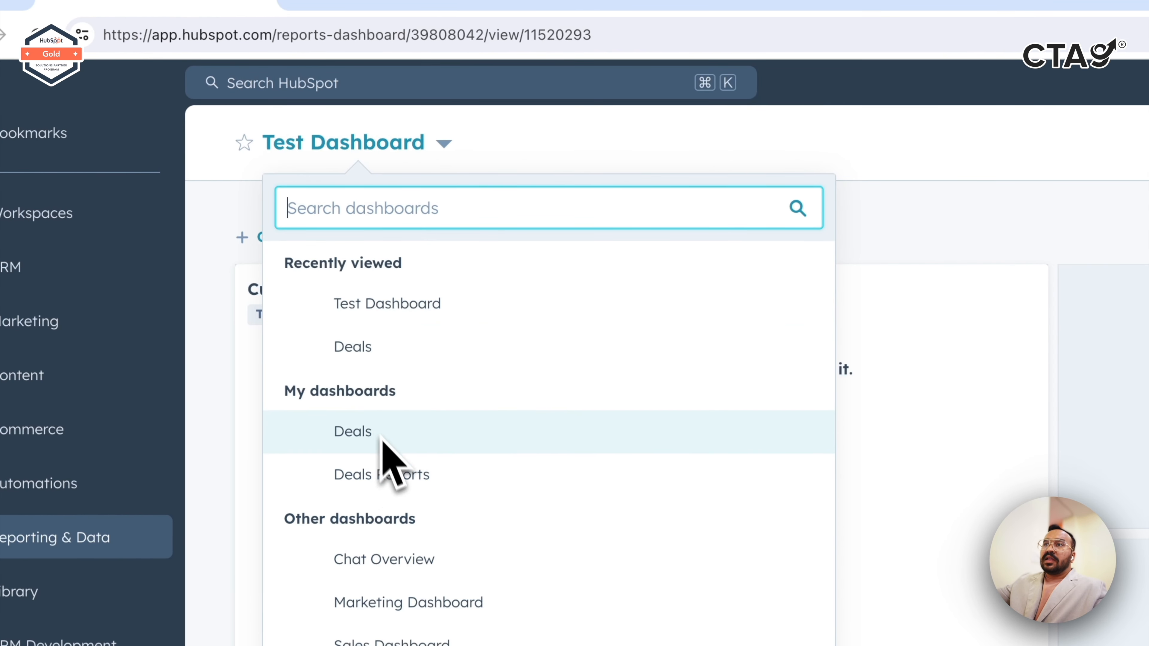
{"action": "left_click", "coordinate": [386, 466]}
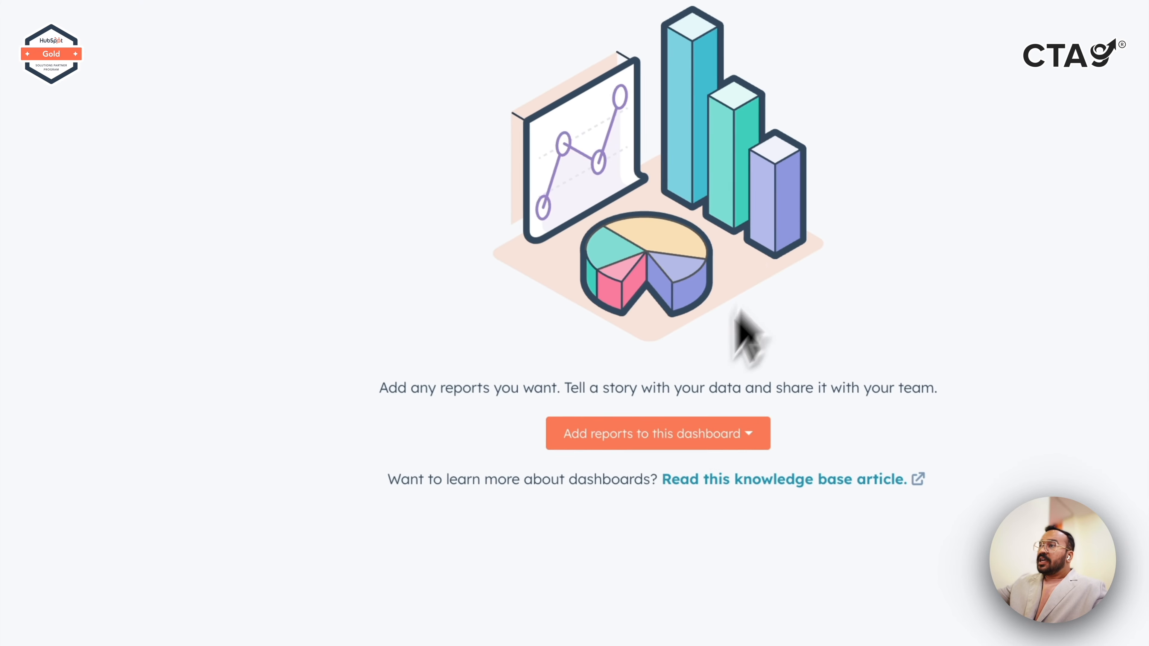
{"action": "left_click", "coordinate": [679, 438]}
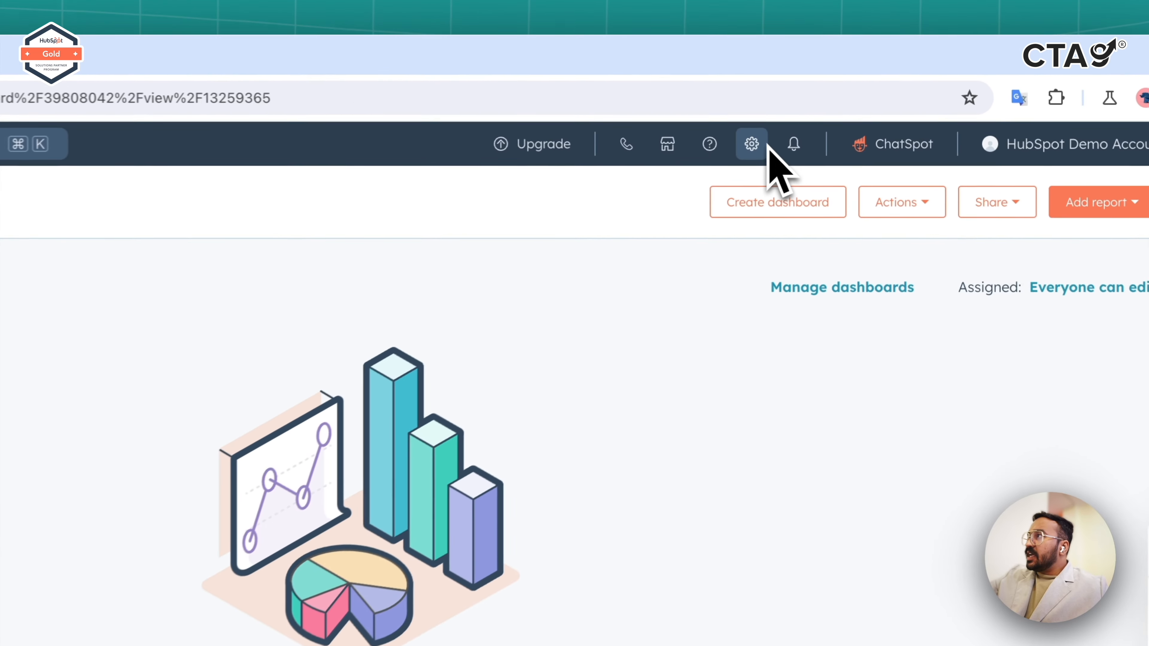
In the account settings, open the Deals object's Pipelines configuration and select the On-going Sales Pipeline.
{"action": "left_click", "coordinate": [838, 122]}
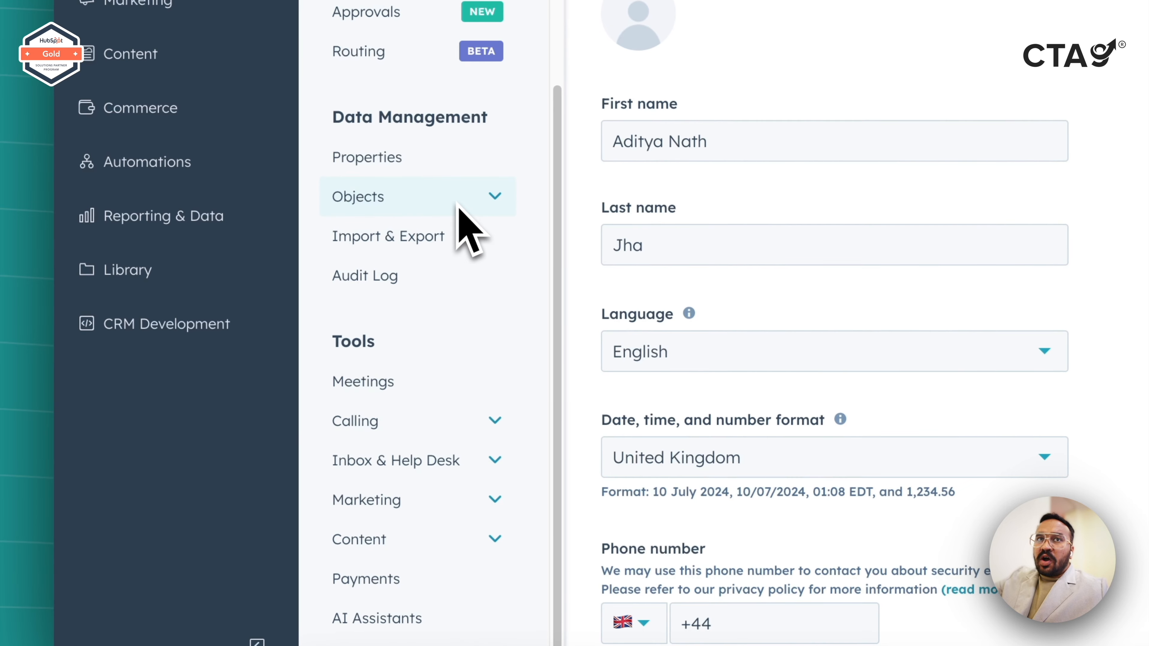
{"action": "left_click", "coordinate": [458, 204]}
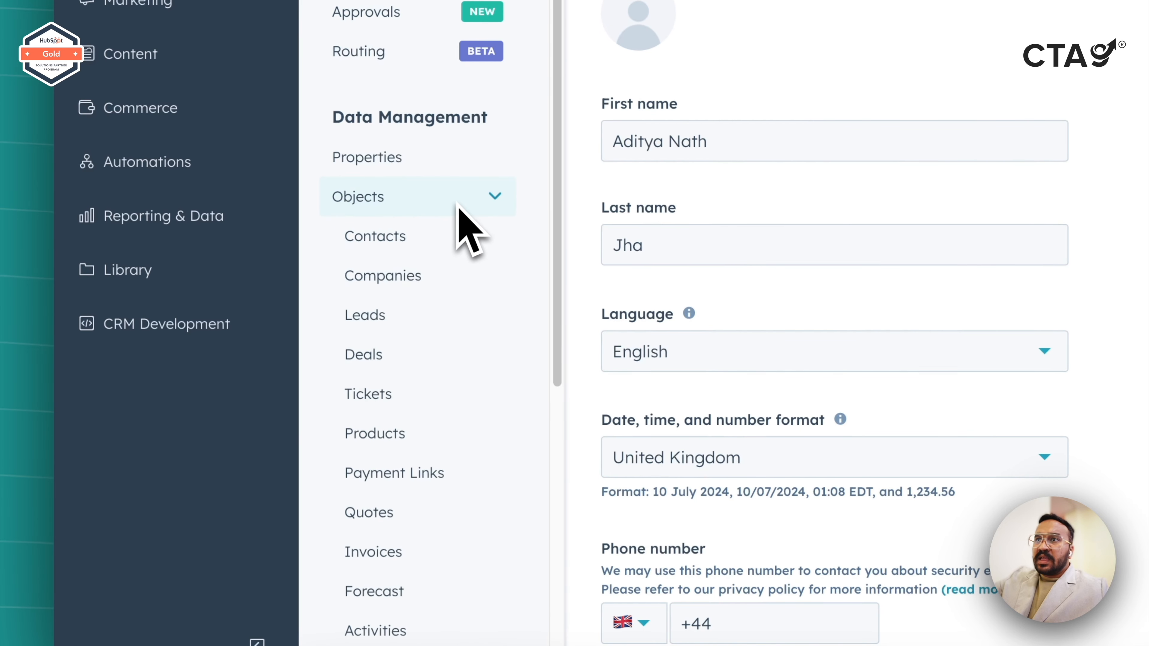
{"action": "left_click", "coordinate": [399, 367]}
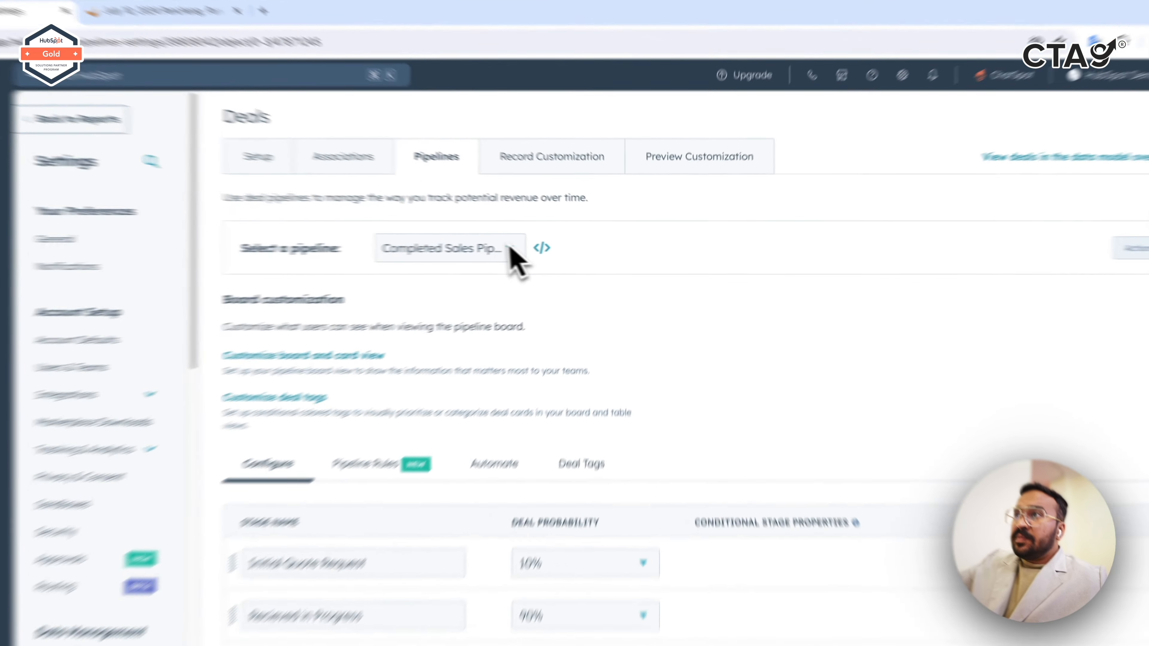
{"action": "left_click", "coordinate": [547, 248]}
{"action": "left_click", "coordinate": [507, 278]}
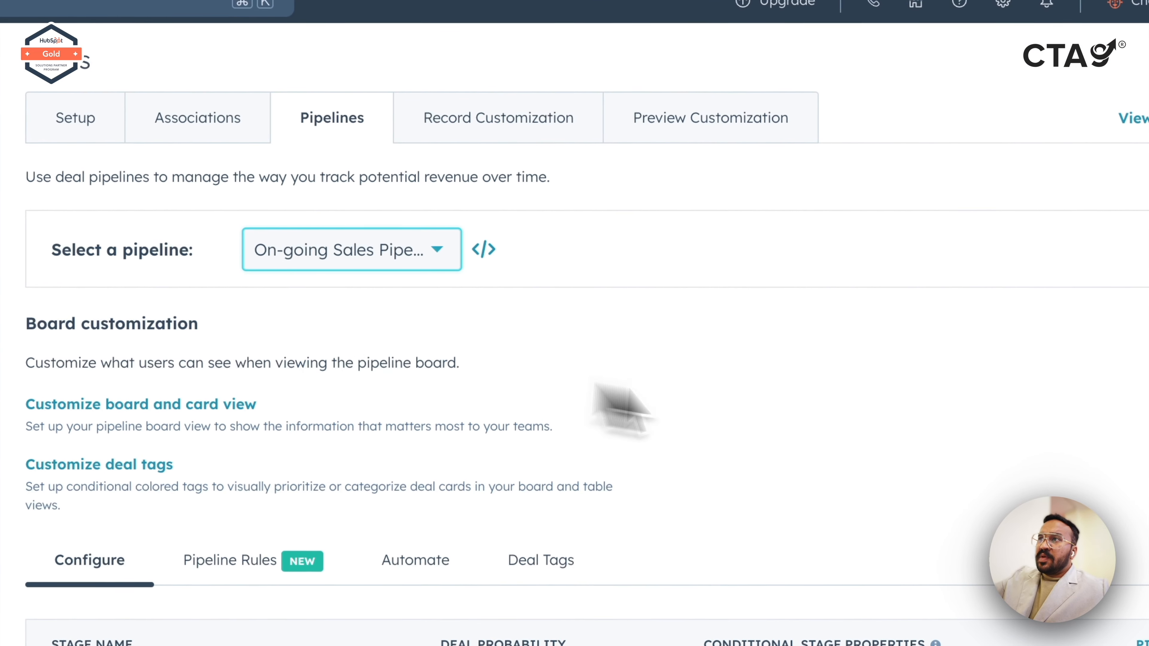
Review the On-going Sales Pipeline's stages and deal probabilities, and check which actions are available for the pipeline.
{"action": "scroll", "coordinate": [820, 428], "scroll_direction": "down", "scroll_amount": 9}
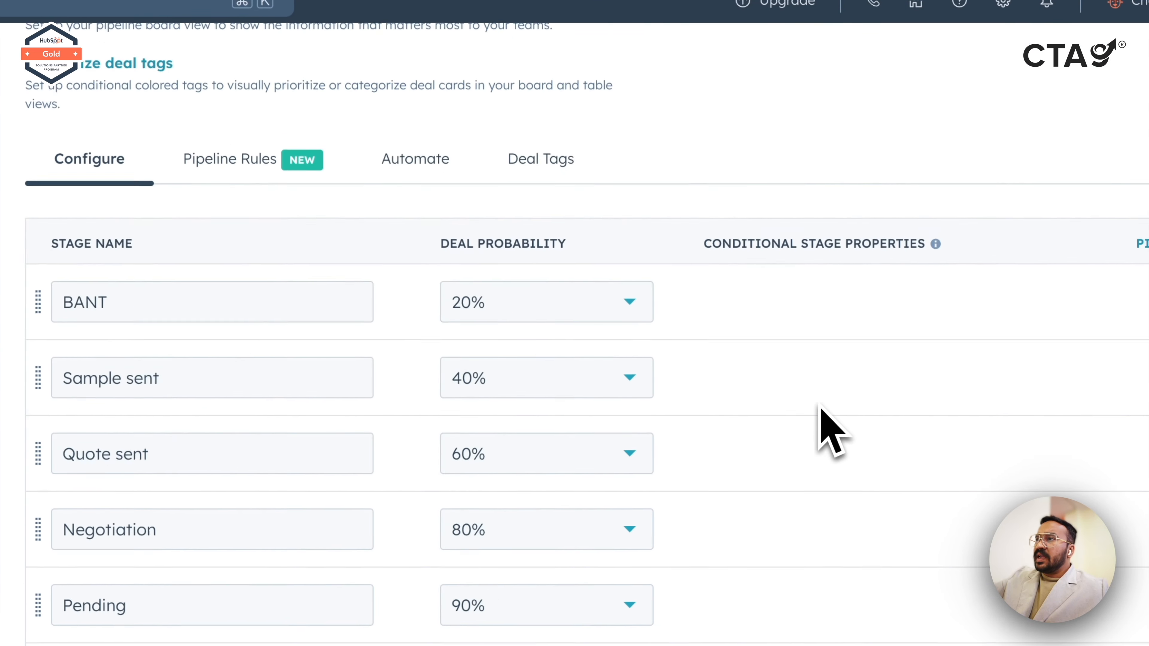
{"action": "scroll", "coordinate": [820, 428], "scroll_direction": "up", "scroll_amount": 6}
{"action": "left_click", "coordinate": [946, 202]}
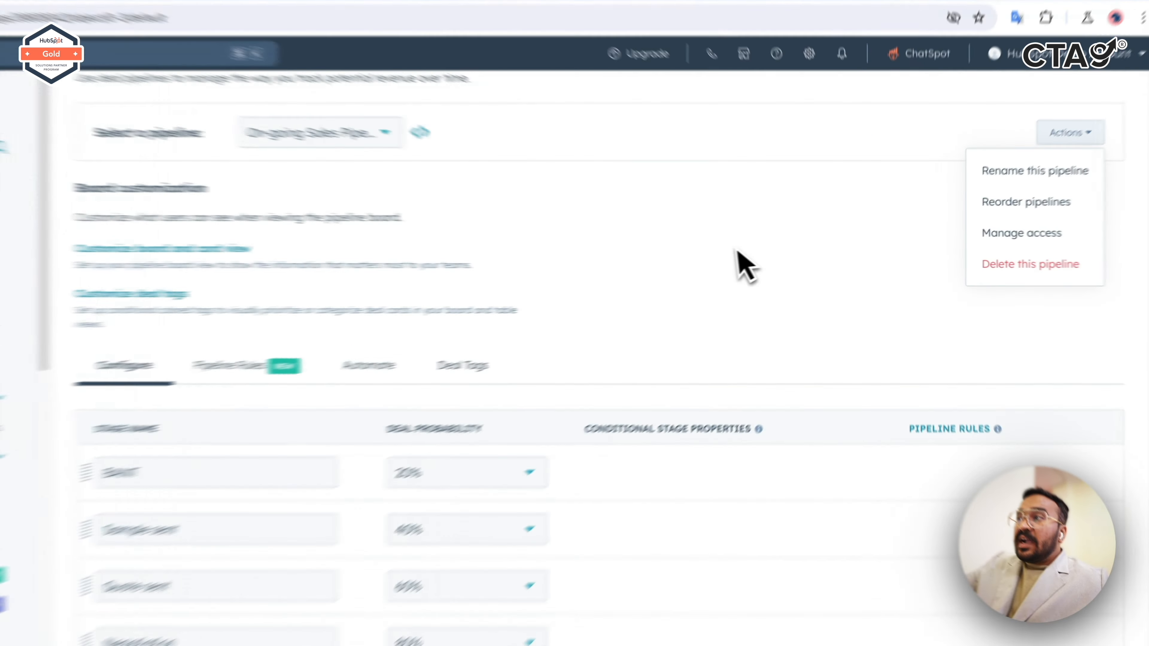
{"action": "left_click", "coordinate": [798, 247]}
Add a stage named Phone call secured to the pipeline with a deal probability of 30%.
{"action": "scroll", "coordinate": [814, 235], "scroll_direction": "down", "scroll_amount": 4}
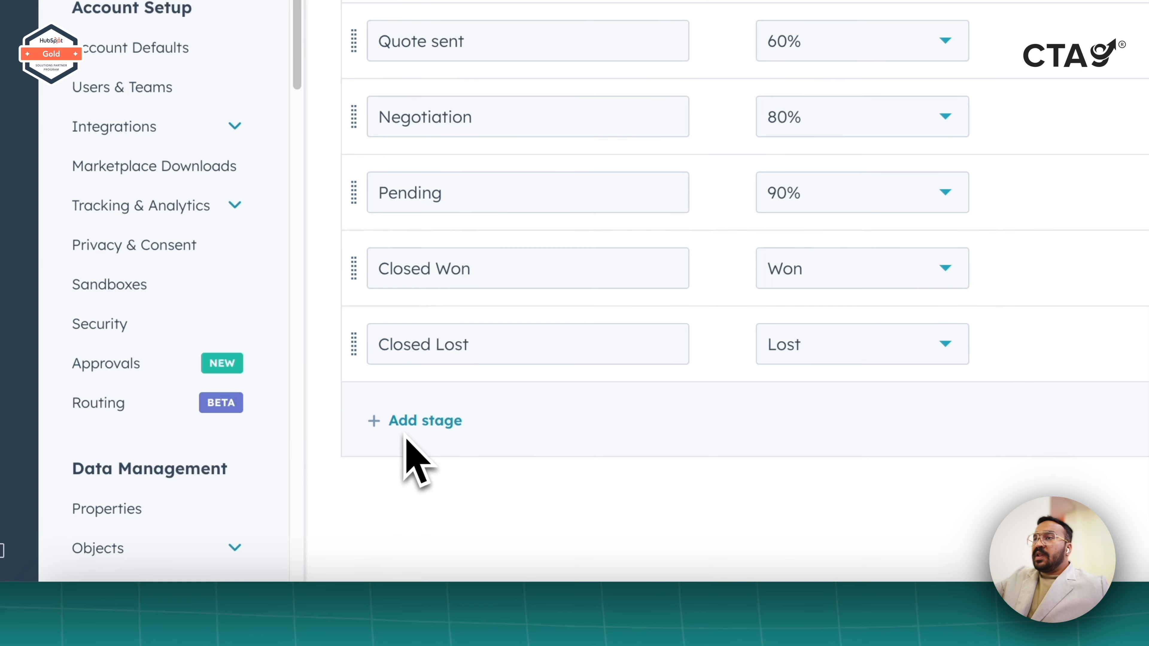
{"action": "left_click", "coordinate": [425, 421]}
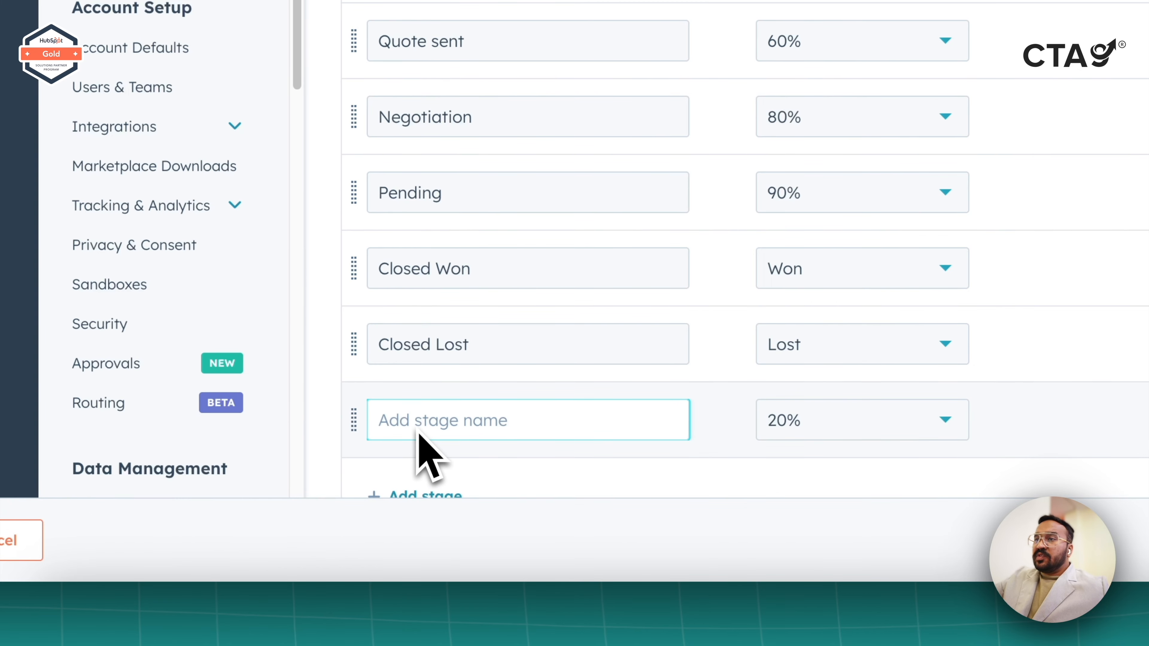
{"action": "type", "text": "Phone call secued"}
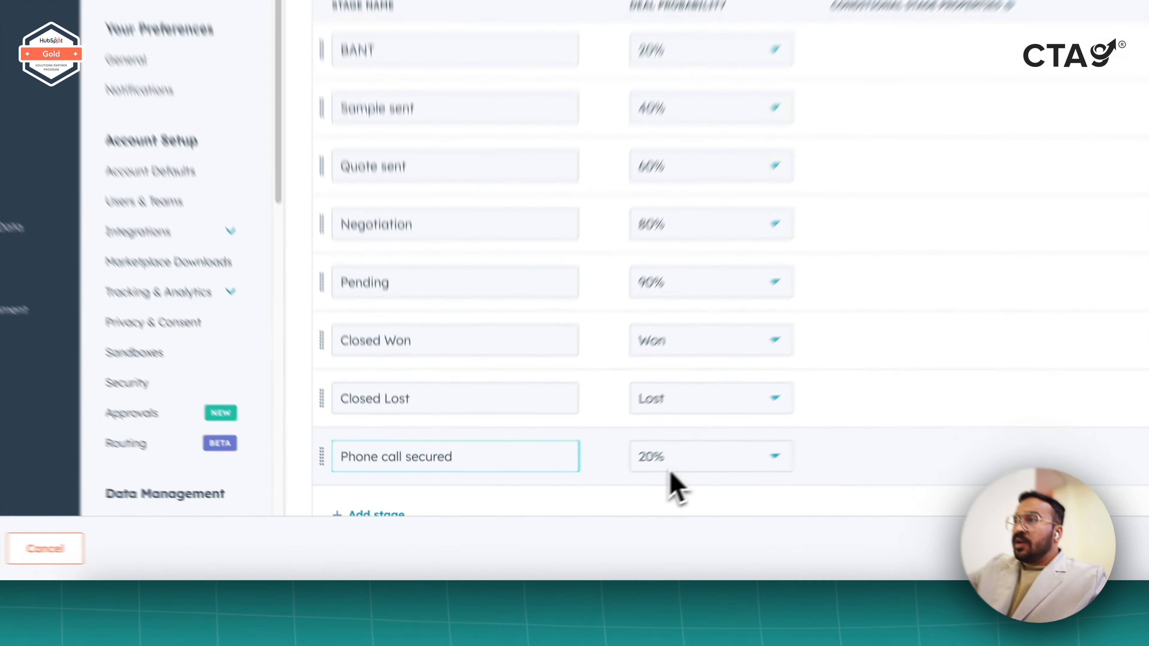
{"action": "left_click", "coordinate": [588, 503]}
{"action": "left_click", "coordinate": [626, 398]}
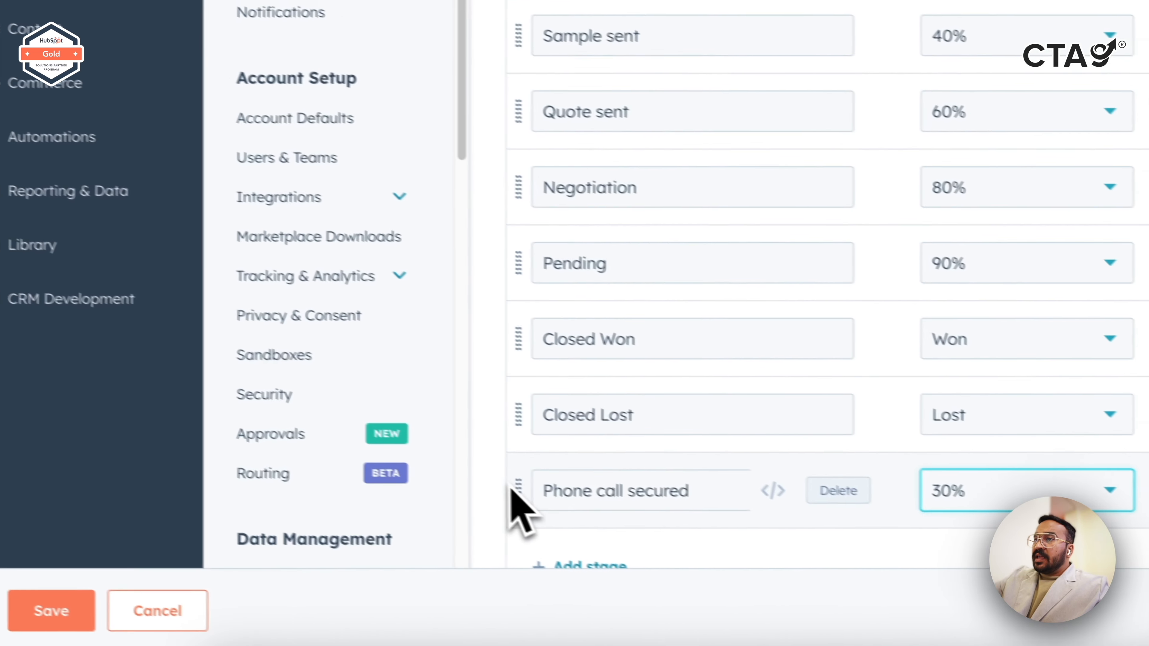
Move the Phone call secured stage between BANT and Sample sent, and save the pipeline.
{"action": "left_click_drag", "start_coordinate": [285, 423], "coordinate": [279, 0]}
{"action": "left_click_drag", "start_coordinate": [557, 188], "coordinate": [539, 205]}
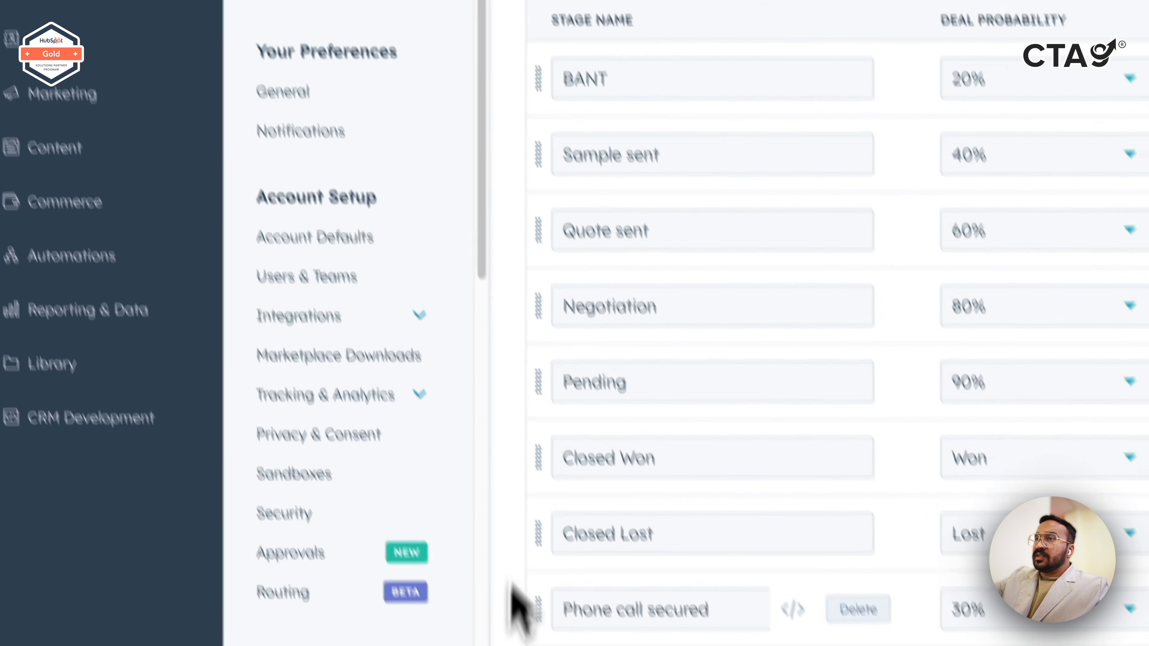
{"action": "left_click_drag", "start_coordinate": [489, 514], "coordinate": [472, 46]}
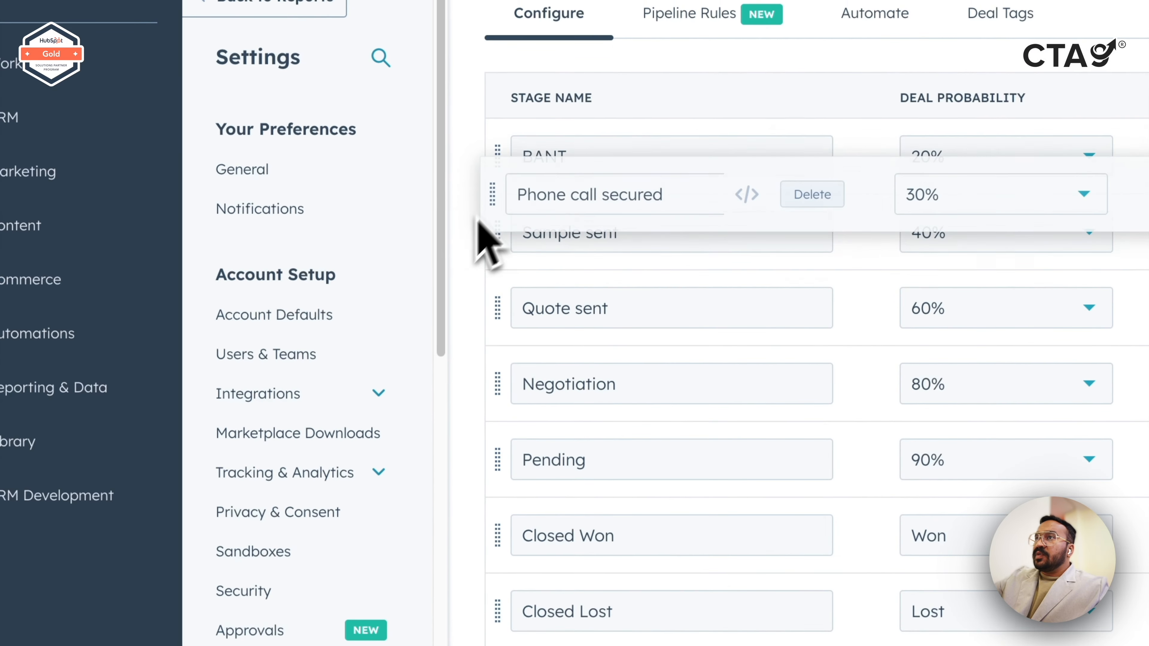
{"action": "left_click_drag", "start_coordinate": [478, 217], "coordinate": [492, 244]}
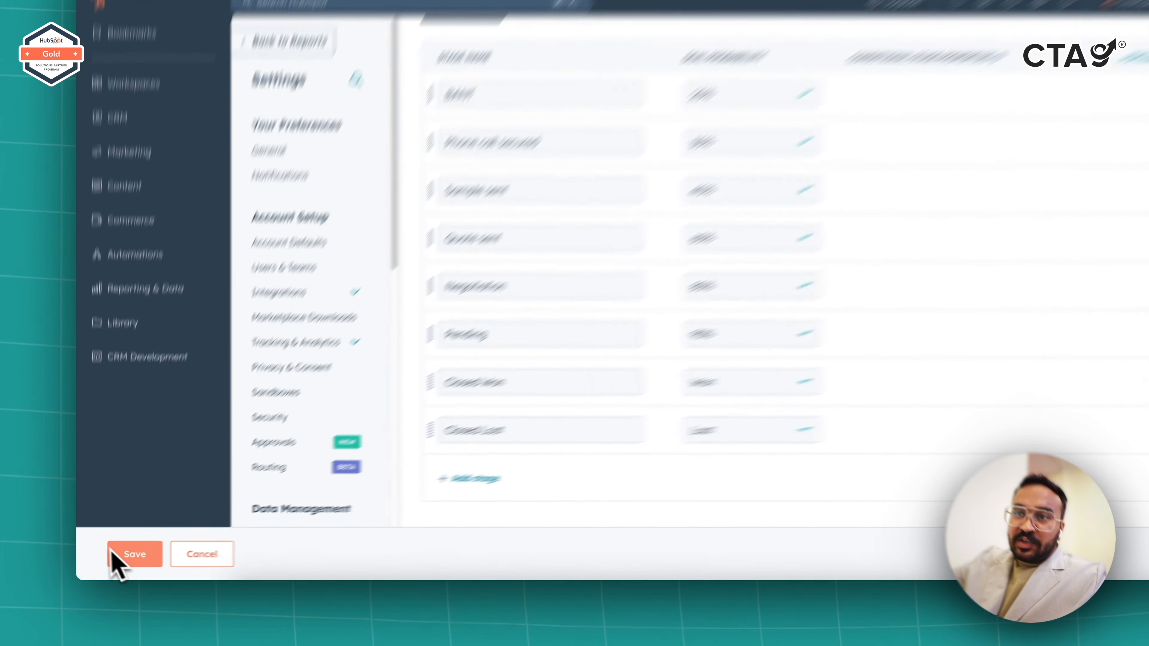
{"action": "left_click", "coordinate": [117, 561]}
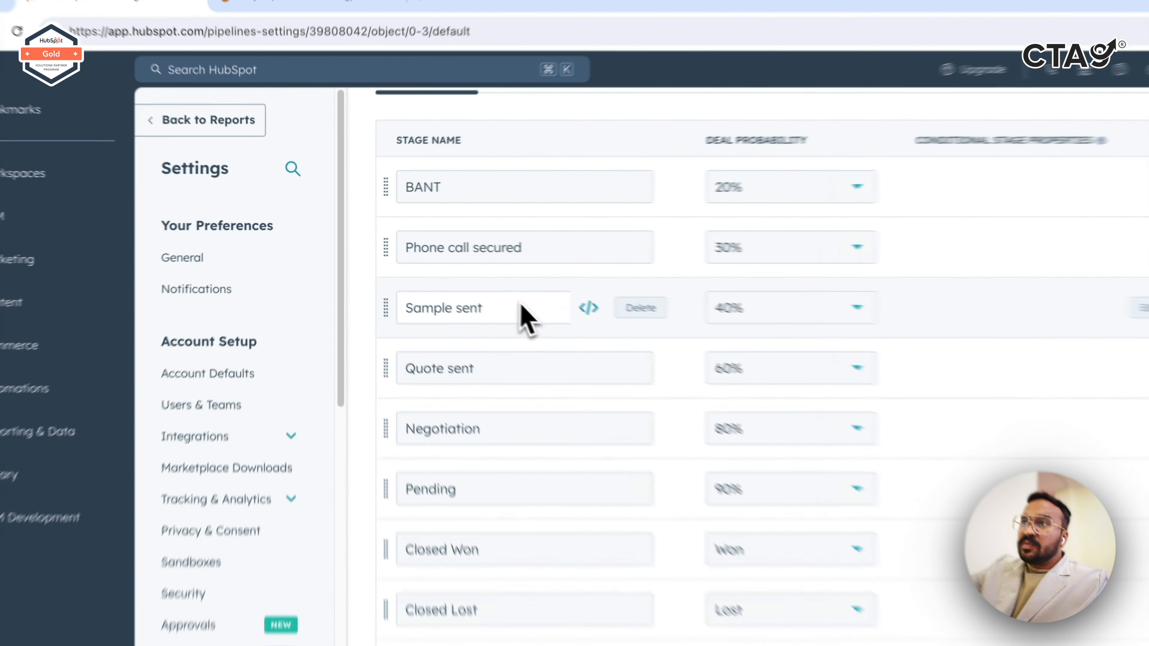
Rename the Sample sent stage to Sample In progress.
{"action": "left_click", "coordinate": [443, 272]}
{"action": "key", "text": "BackSpace"}
{"action": "key", "text": "BackSpace"}
{"action": "key", "text": "BackSpace"}
{"action": "key", "text": "BackSpace"}
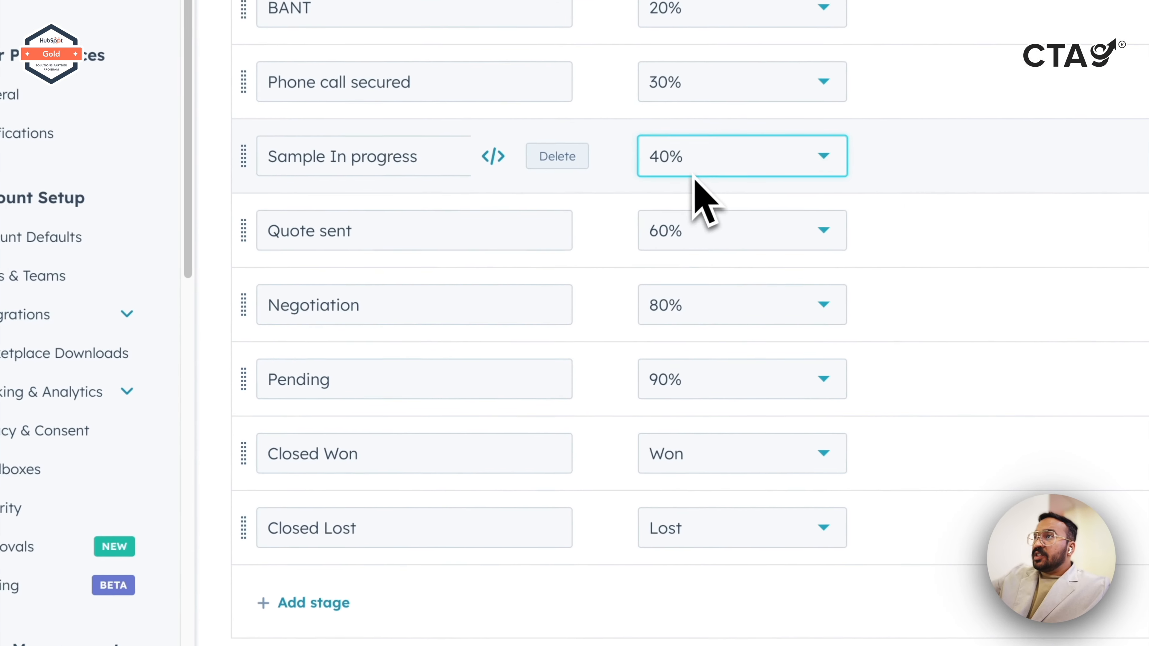
Set the Sample In progress stage's deal probability to a custom 35% and save the pipeline.
{"action": "left_click", "coordinate": [588, 277]}
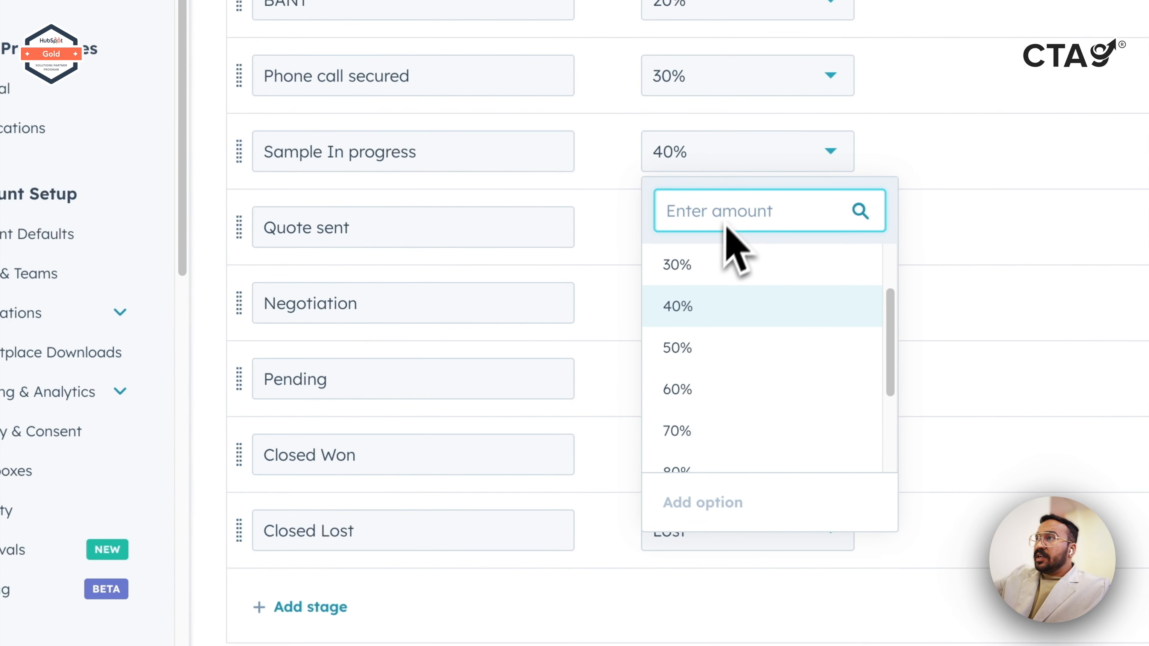
{"action": "type", "text": "35"}
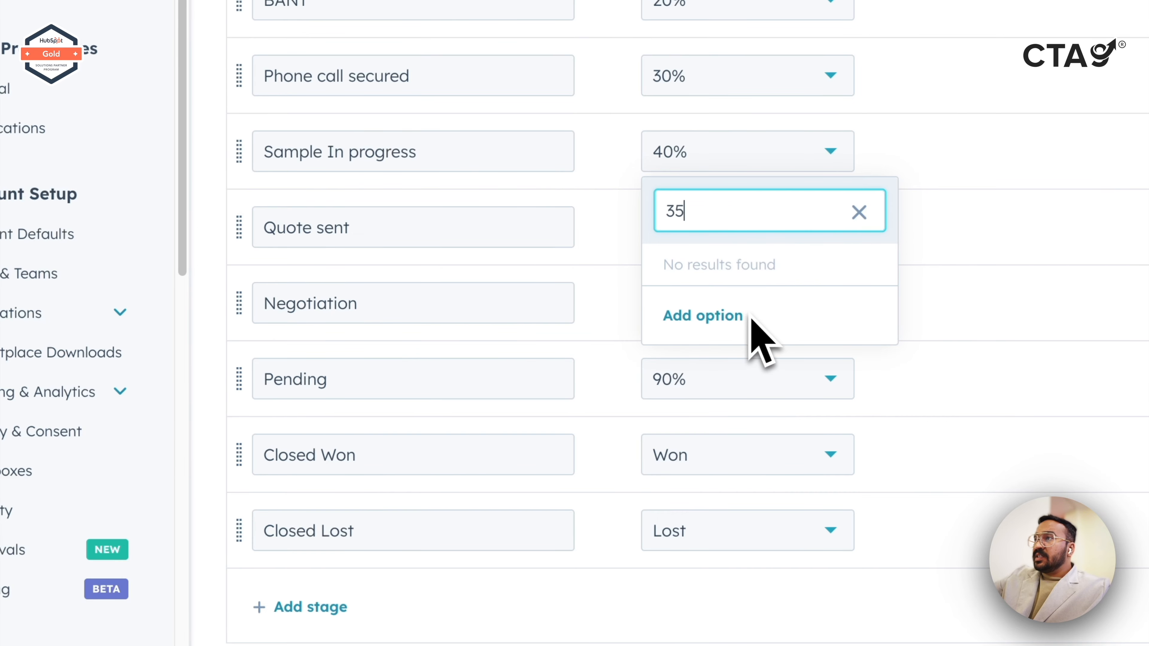
{"action": "left_click", "coordinate": [737, 319]}
{"action": "left_click", "coordinate": [742, 267]}
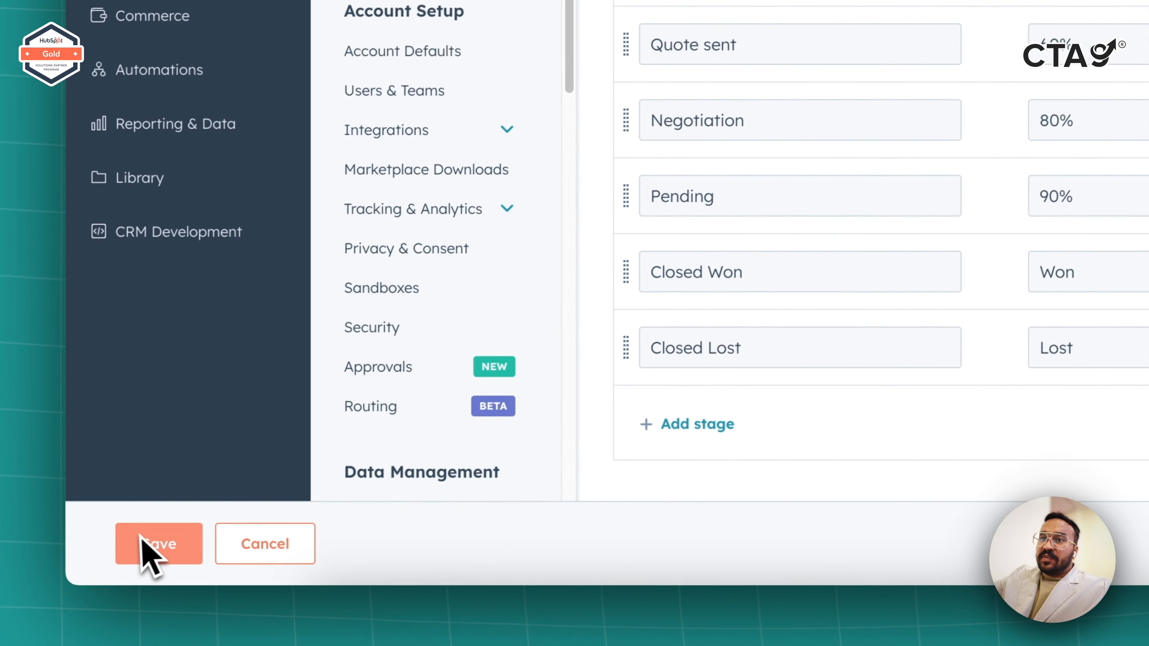
{"action": "left_click", "coordinate": [144, 541]}
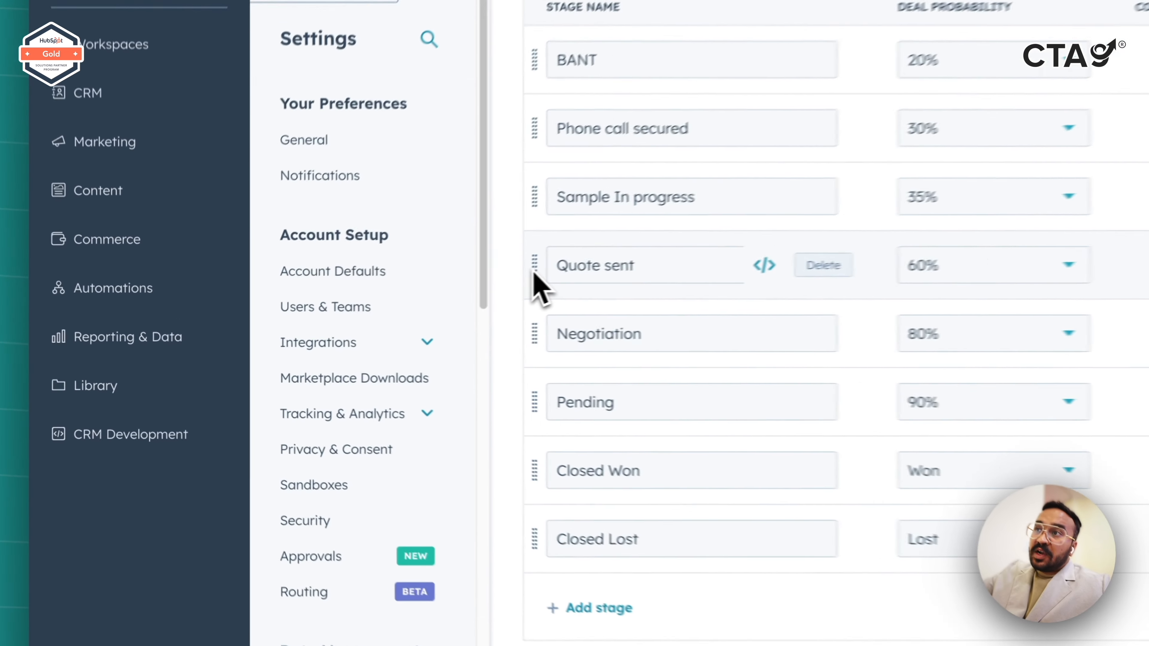
Try moving the Quote sent stage within the stage order and put it back between Sample In progress and Negotiation.
{"action": "left_click_drag", "start_coordinate": [358, 317], "coordinate": [347, 438]}
{"action": "left_click_drag", "start_coordinate": [556, 508], "coordinate": [557, 233]}
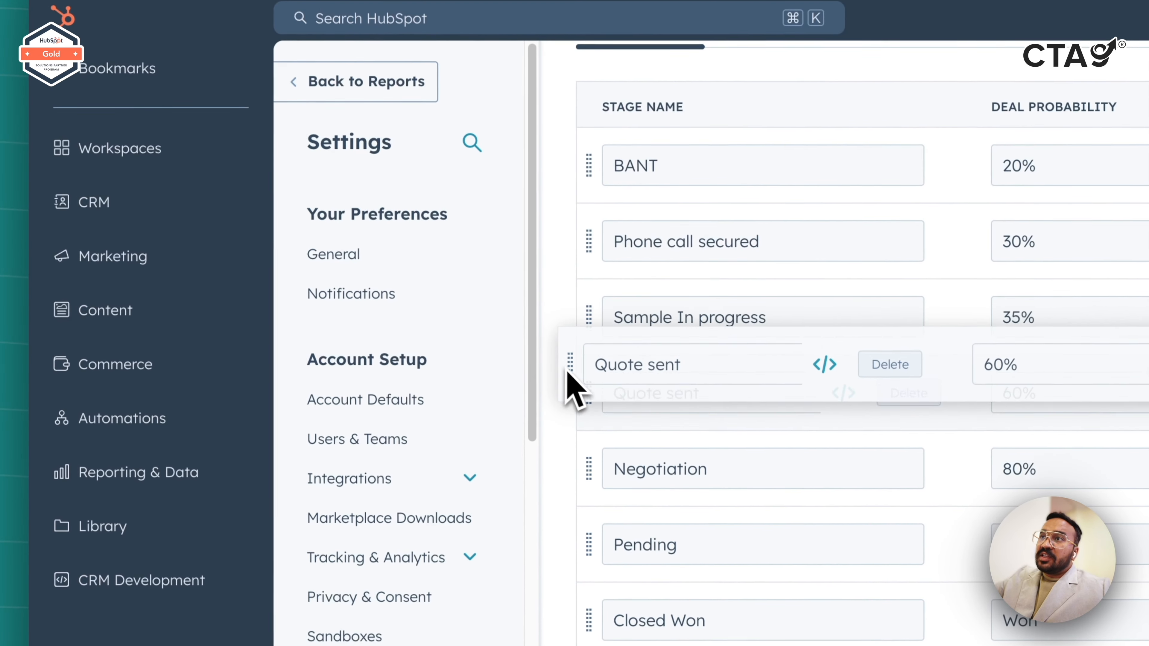
{"action": "left_click_drag", "start_coordinate": [569, 375], "coordinate": [581, 472]}
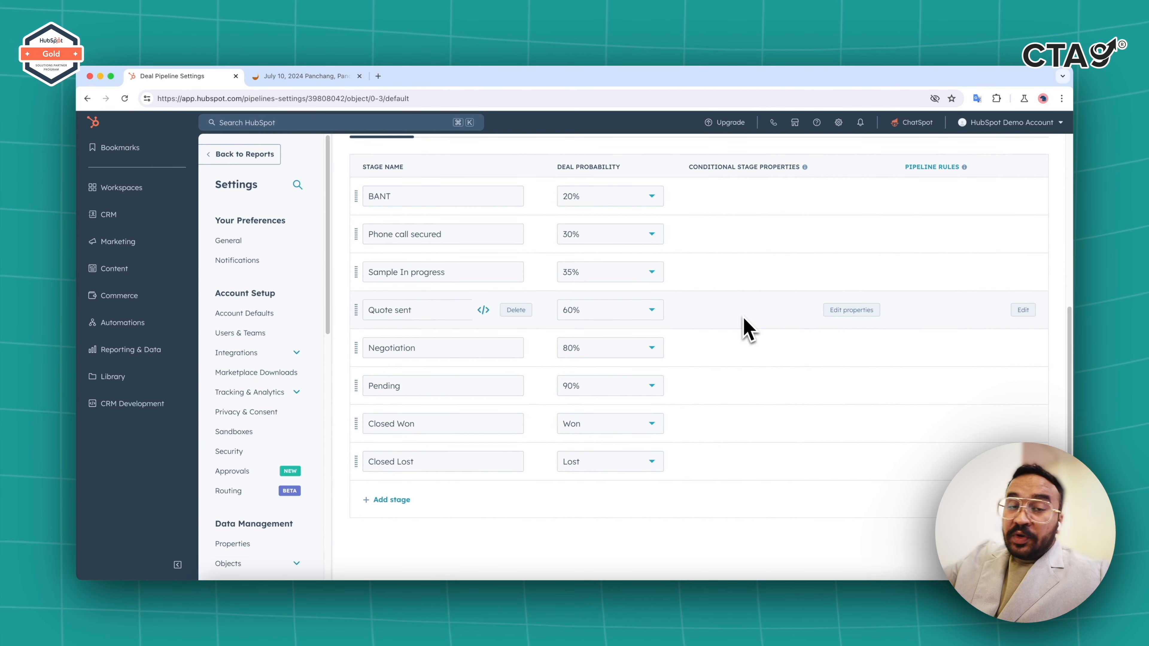
Delete the Phone call secured stage from the pipeline.
{"action": "scroll", "coordinate": [536, 251], "scroll_direction": "down", "scroll_amount": 1}
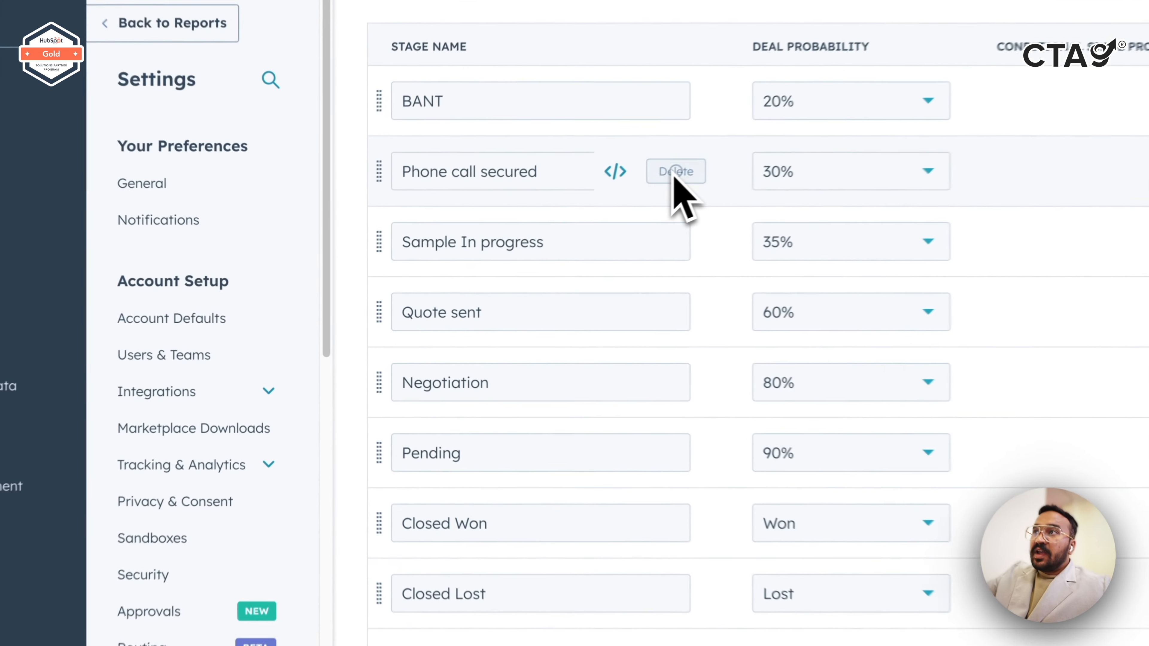
{"action": "left_click", "coordinate": [515, 235]}
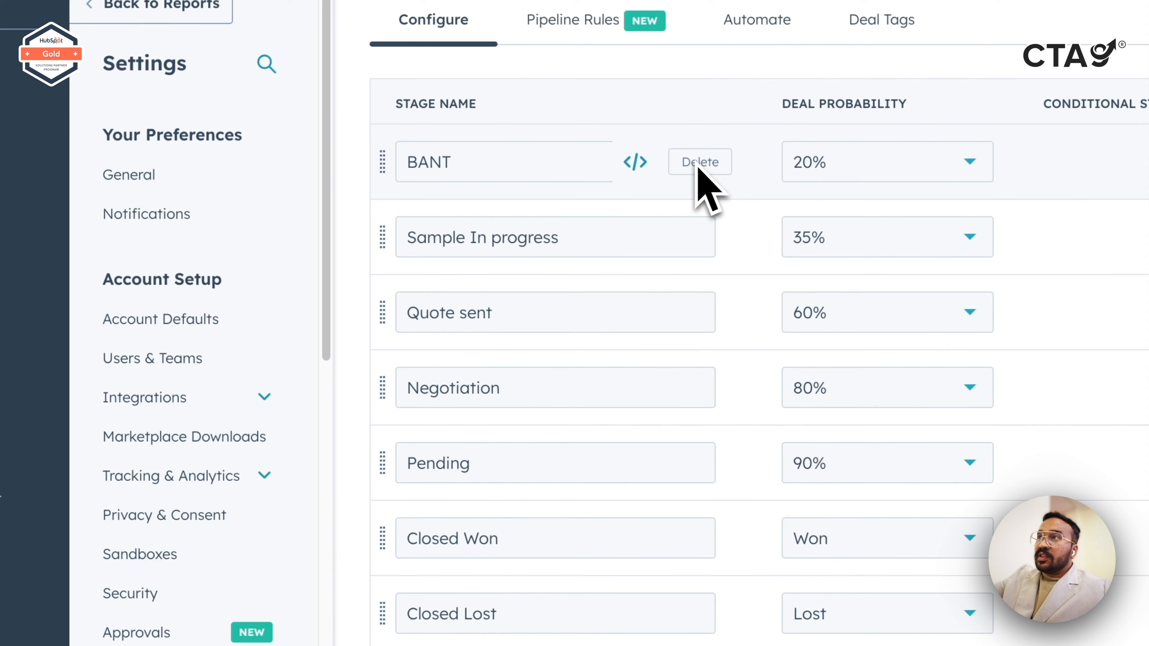
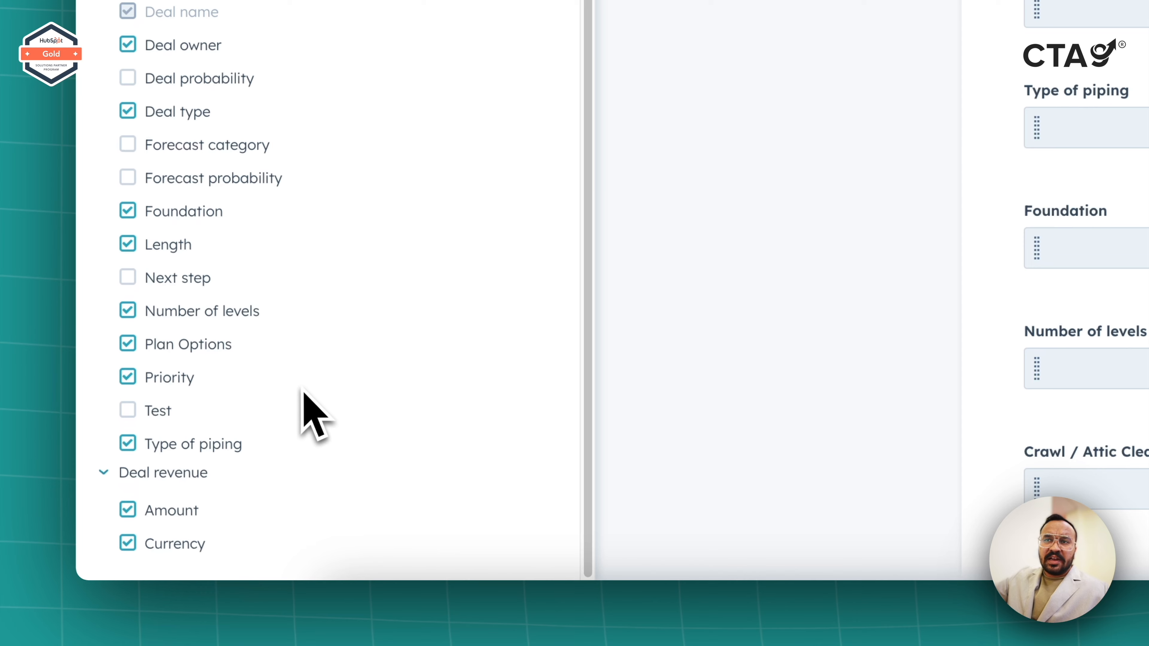
Leave the list of properties to add, check the Create Deal form from its beginning, and save the form.
{"action": "scroll", "coordinate": [304, 394], "scroll_direction": "up", "scroll_amount": 1}
{"action": "left_click", "coordinate": [120, 268]}
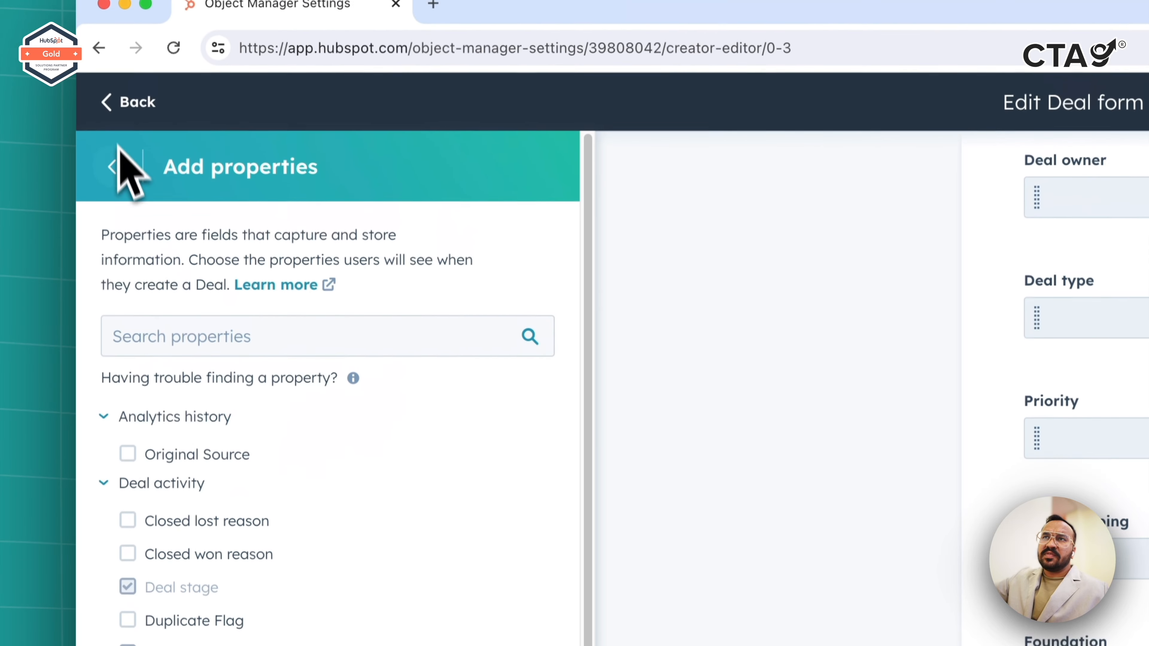
{"action": "left_click", "coordinate": [164, 346]}
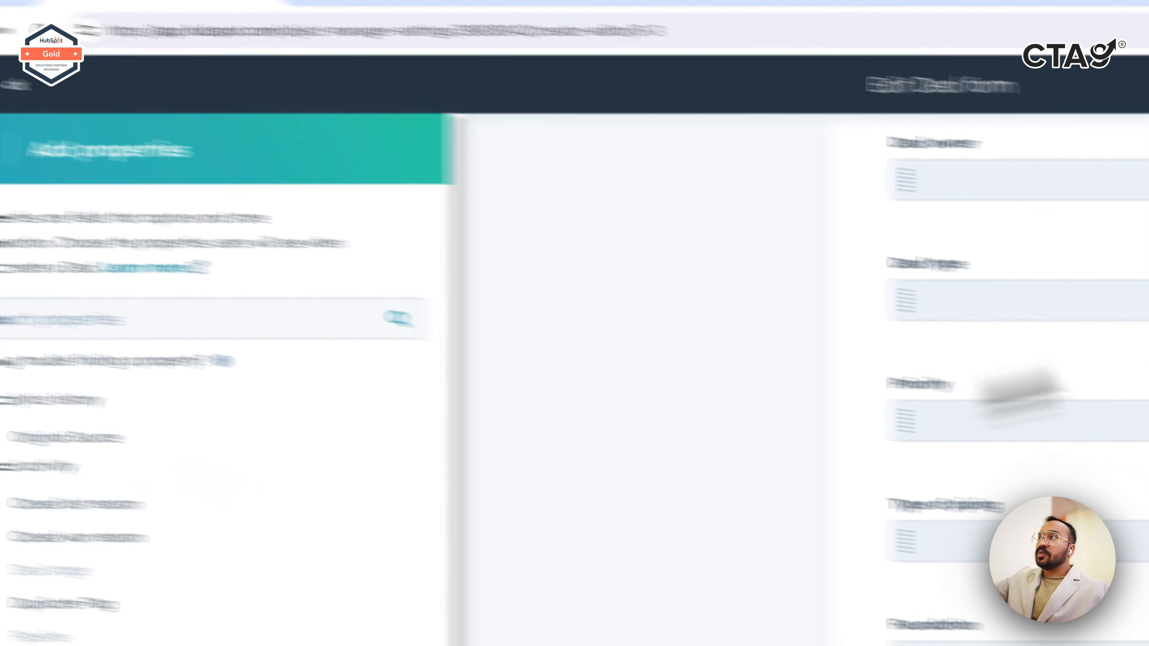
{"action": "scroll", "coordinate": [651, 389], "scroll_direction": "up", "scroll_amount": 10}
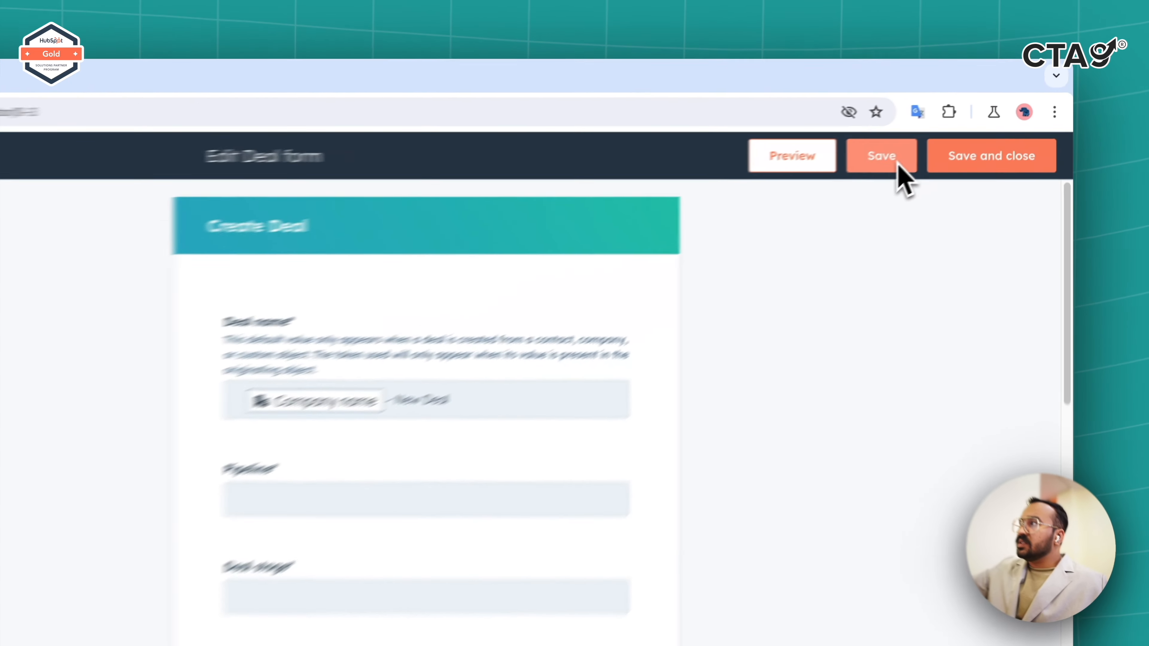
{"action": "left_click", "coordinate": [956, 127]}
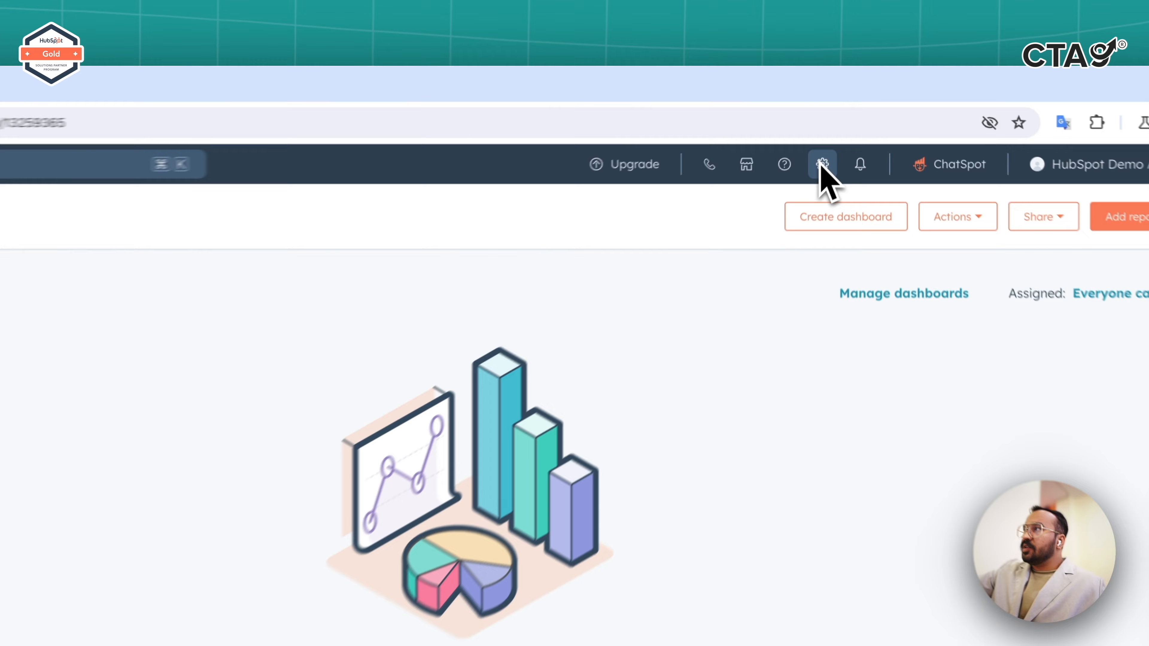
Open the Properties page in the account settings and show the deal properties.
{"action": "left_click", "coordinate": [838, 122]}
{"action": "scroll", "coordinate": [156, 565], "scroll_direction": "down", "scroll_amount": 3}
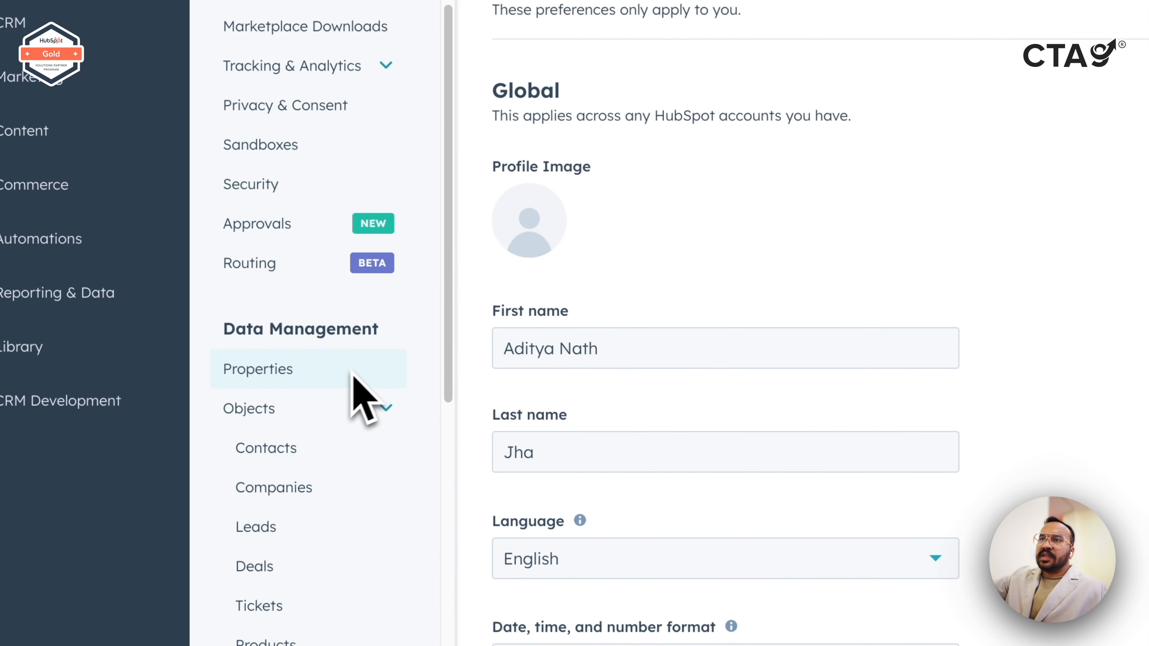
{"action": "left_click", "coordinate": [352, 372]}
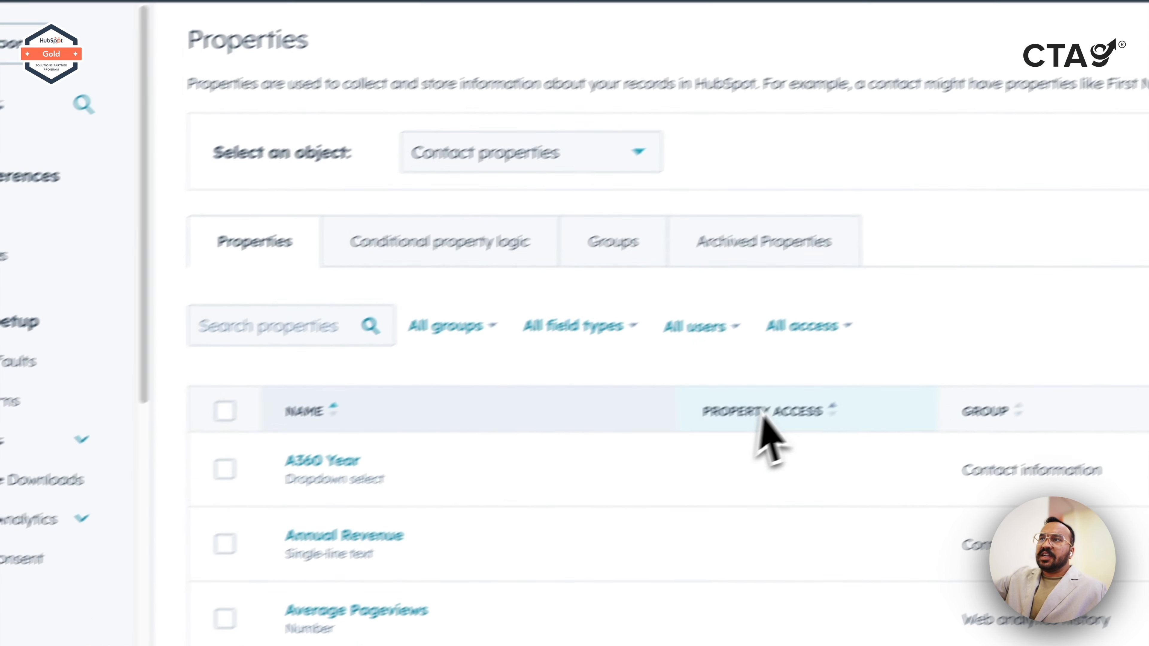
{"action": "left_click", "coordinate": [362, 200]}
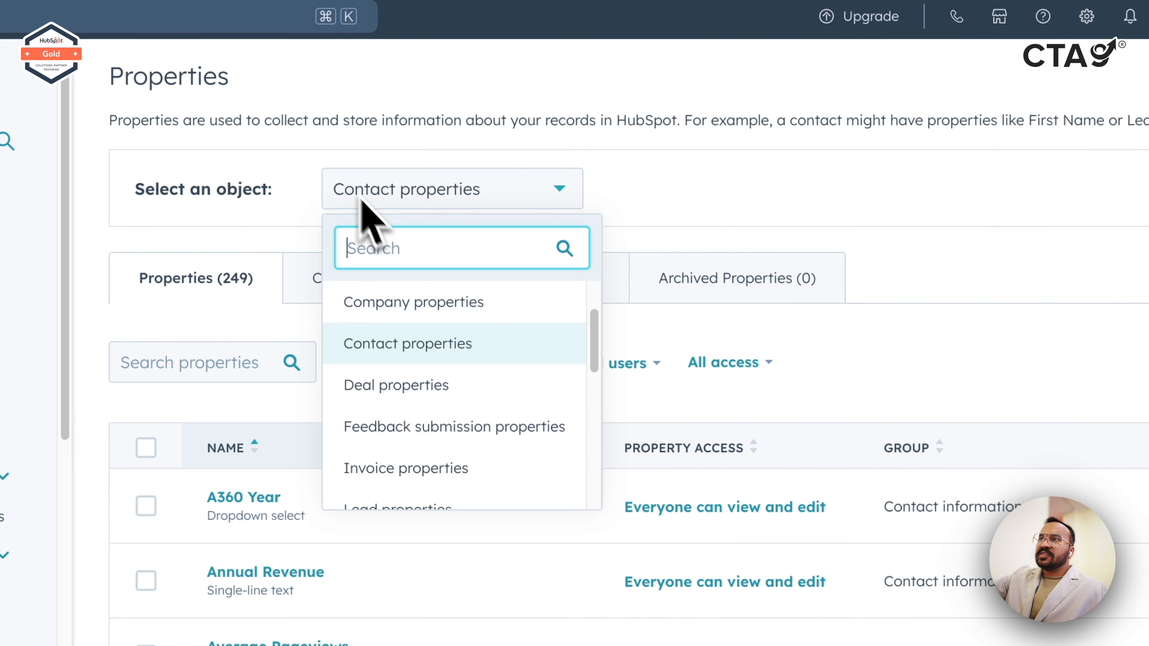
{"action": "left_click", "coordinate": [438, 400]}
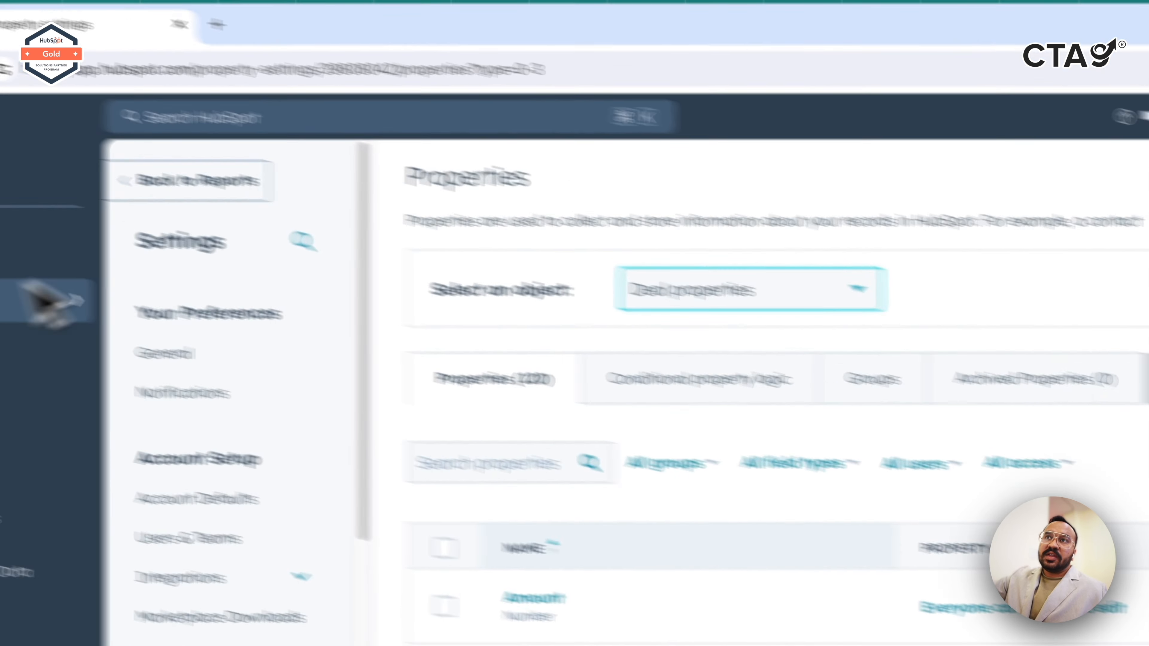
Go to the CRM deals list, open the deal property settings from there, and start creating conditional property logic.
{"action": "mouse_move", "coordinate": [127, 357]}
{"action": "left_click", "coordinate": [394, 319]}
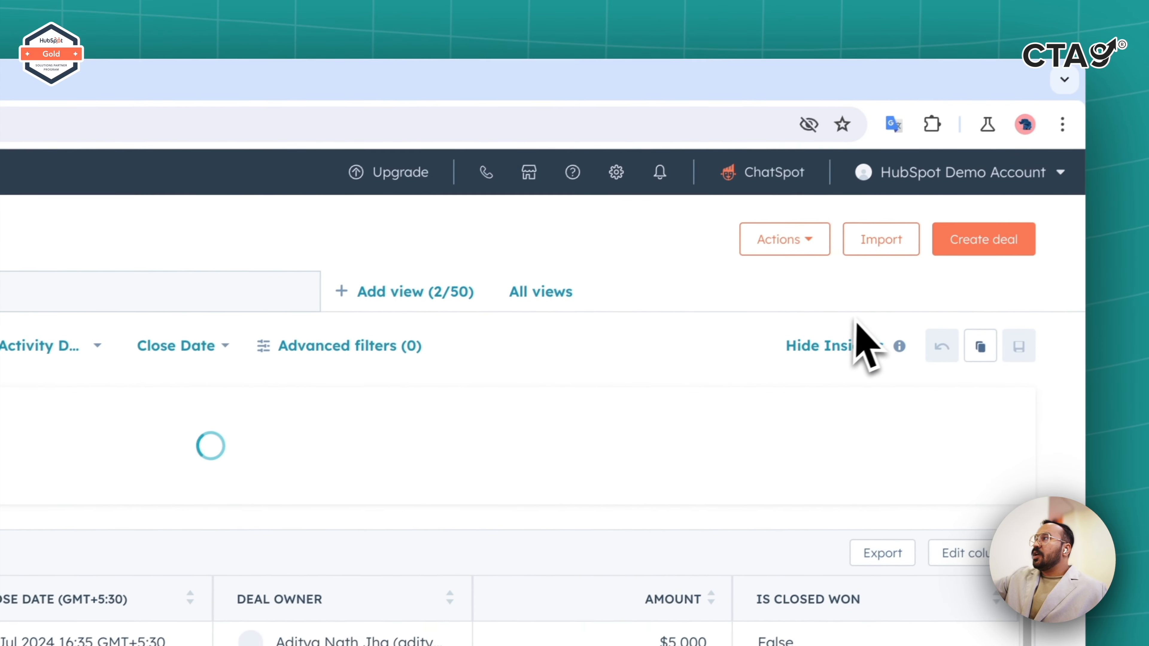
{"action": "left_click", "coordinate": [789, 250]}
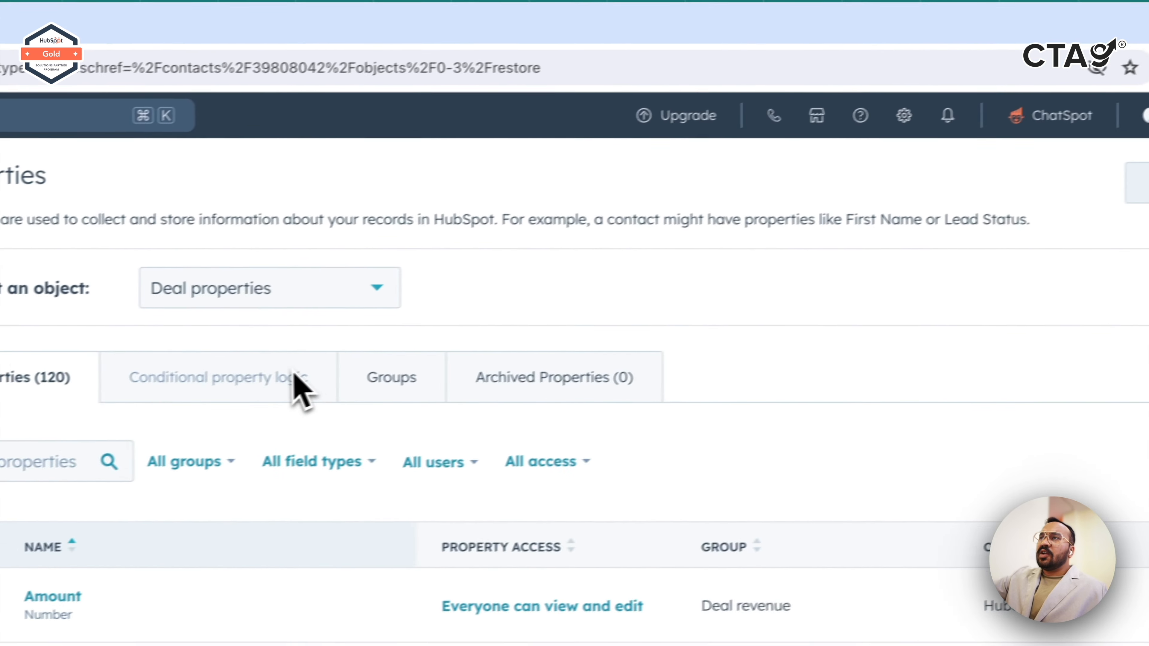
{"action": "left_click", "coordinate": [294, 378]}
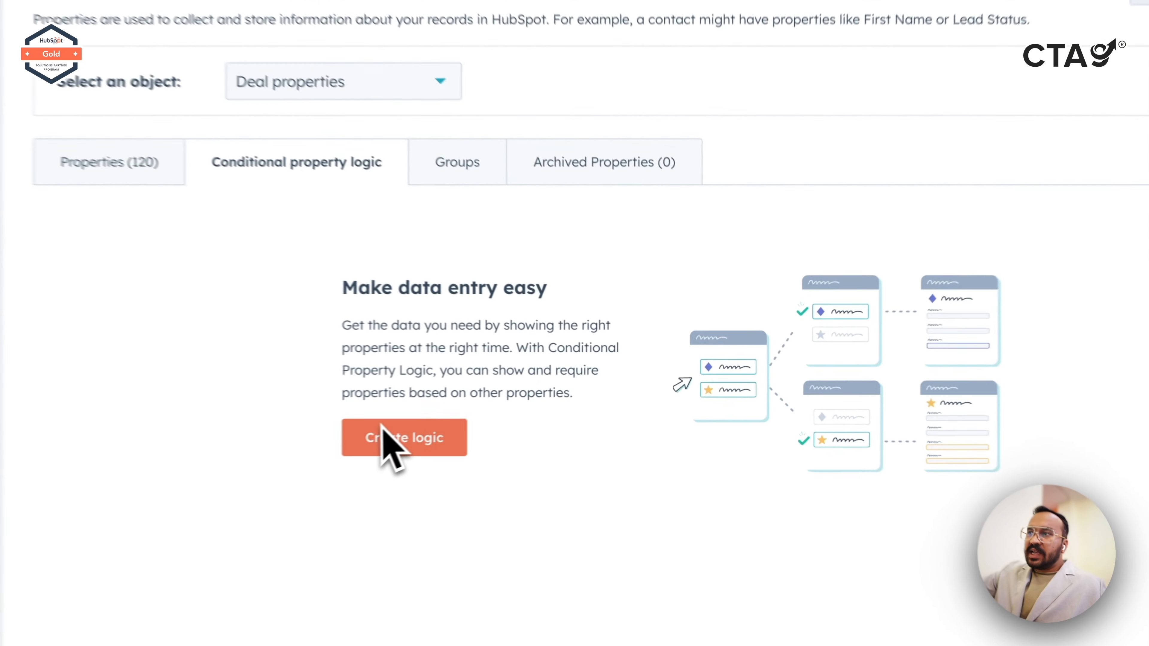
{"action": "left_click", "coordinate": [579, 407]}
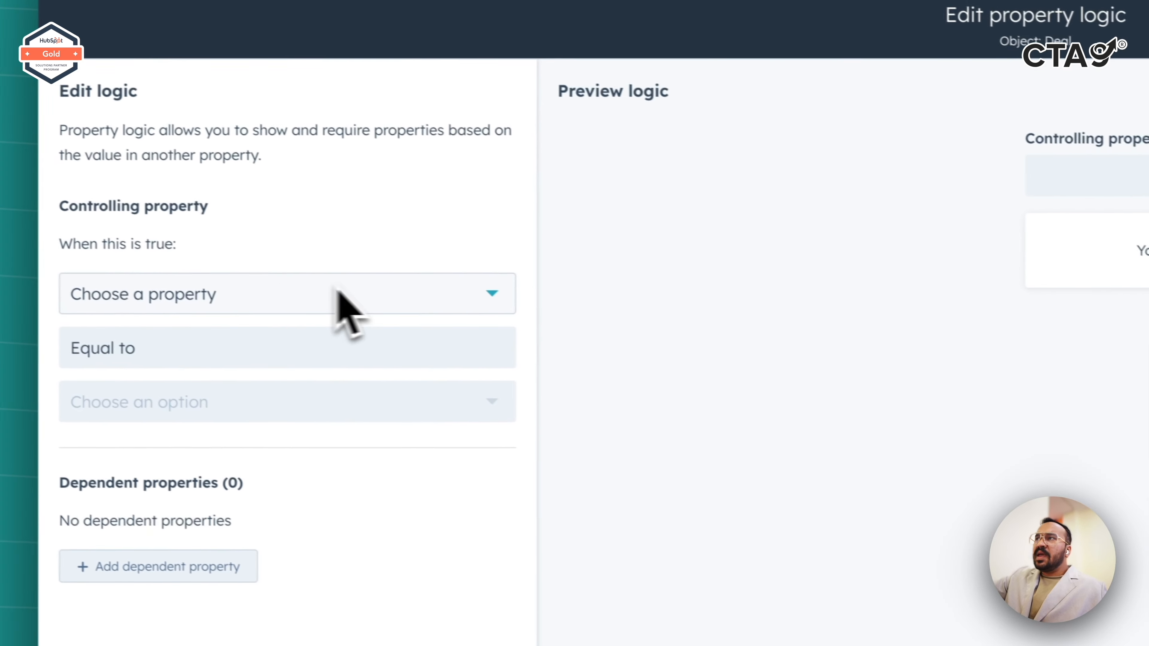
Set the controlling property to Deal owner equal to the account user's name.
{"action": "left_click", "coordinate": [398, 308]}
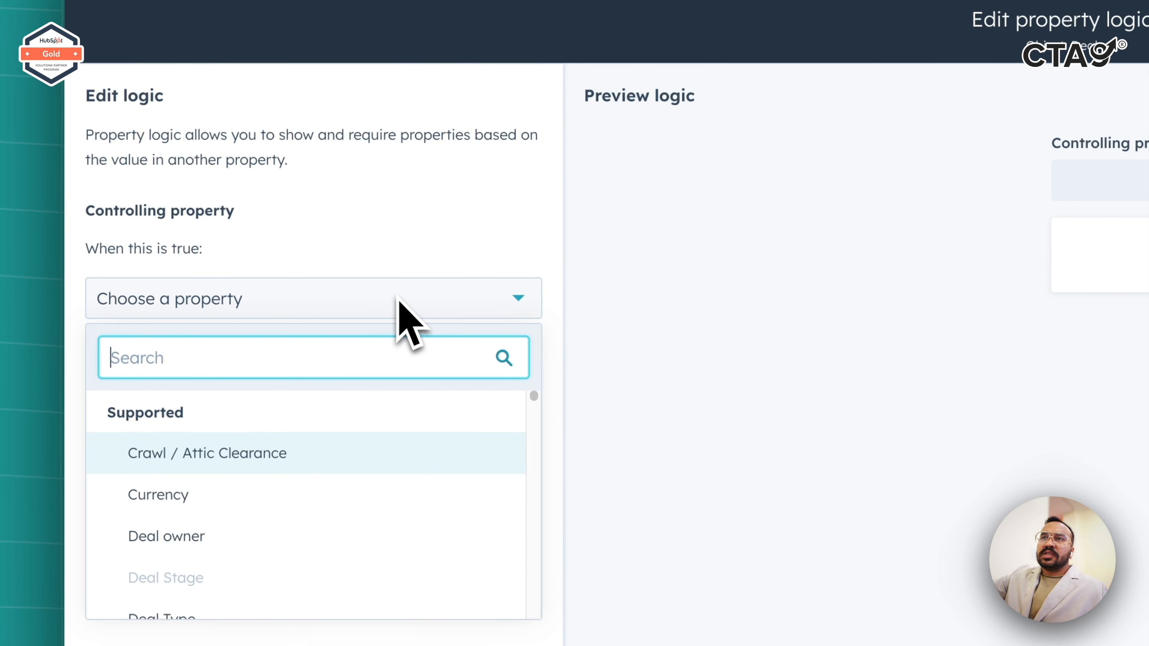
{"action": "left_click", "coordinate": [398, 299]}
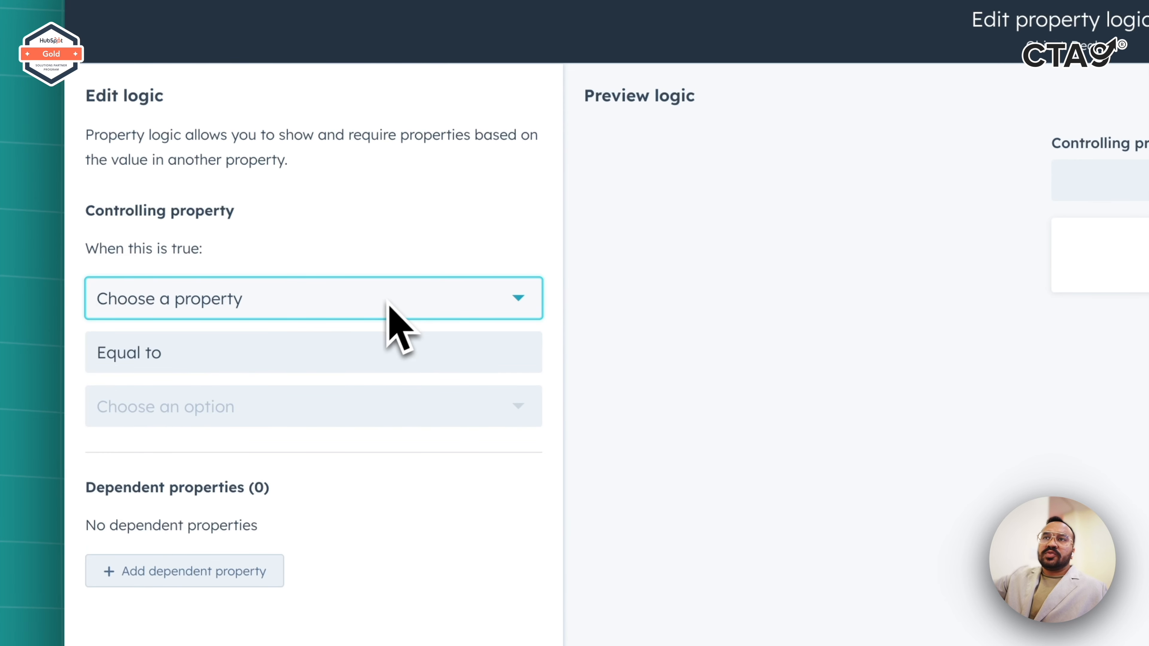
{"action": "left_click", "coordinate": [348, 298]}
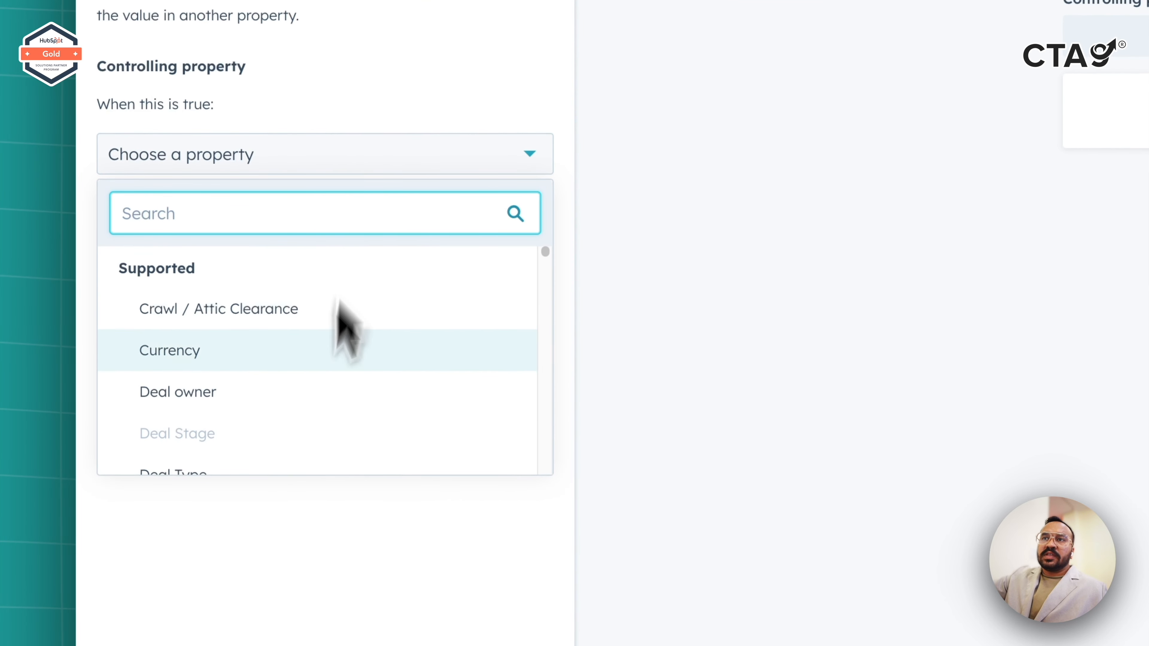
{"action": "left_click", "coordinate": [298, 396]}
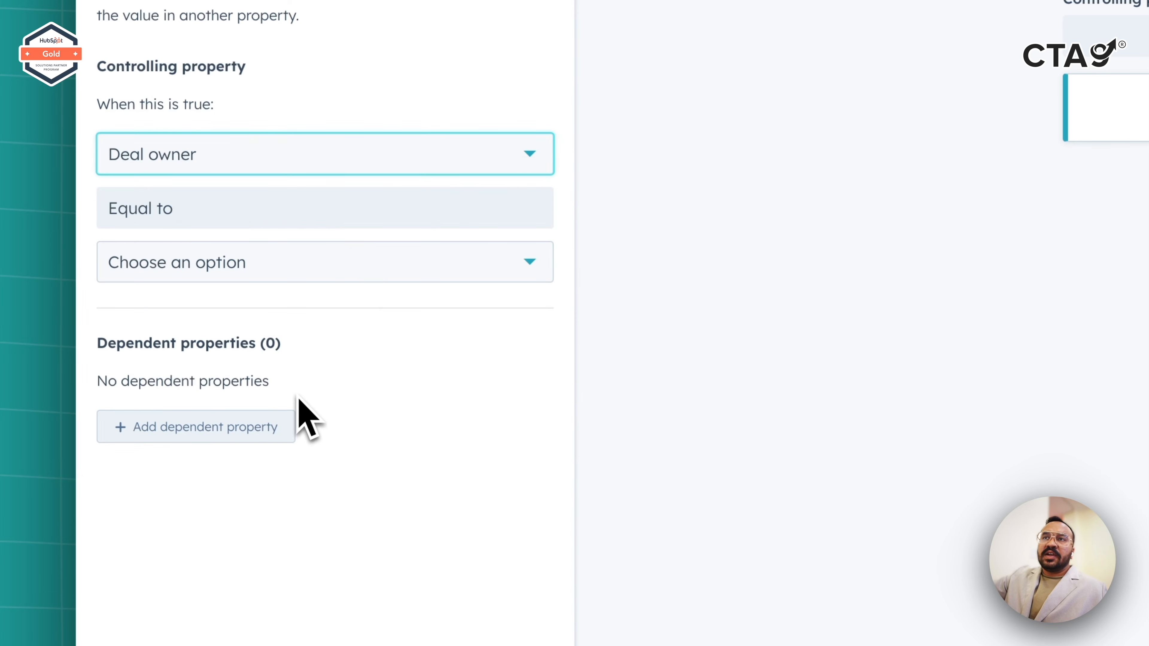
{"action": "left_click", "coordinate": [286, 275]}
{"action": "scroll", "coordinate": [333, 513], "scroll_direction": "down", "scroll_amount": 3}
{"action": "left_click", "coordinate": [278, 398]}
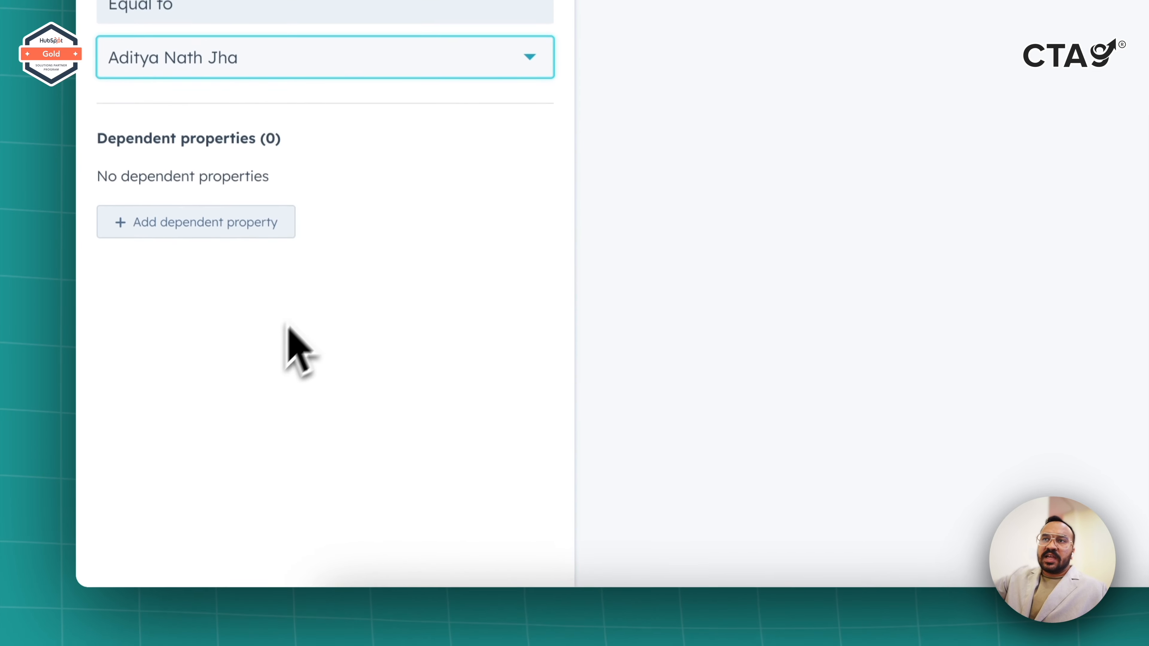
Add Create Date as the dependent property shown for this deal owner and save the property logic.
{"action": "left_click", "coordinate": [276, 226]}
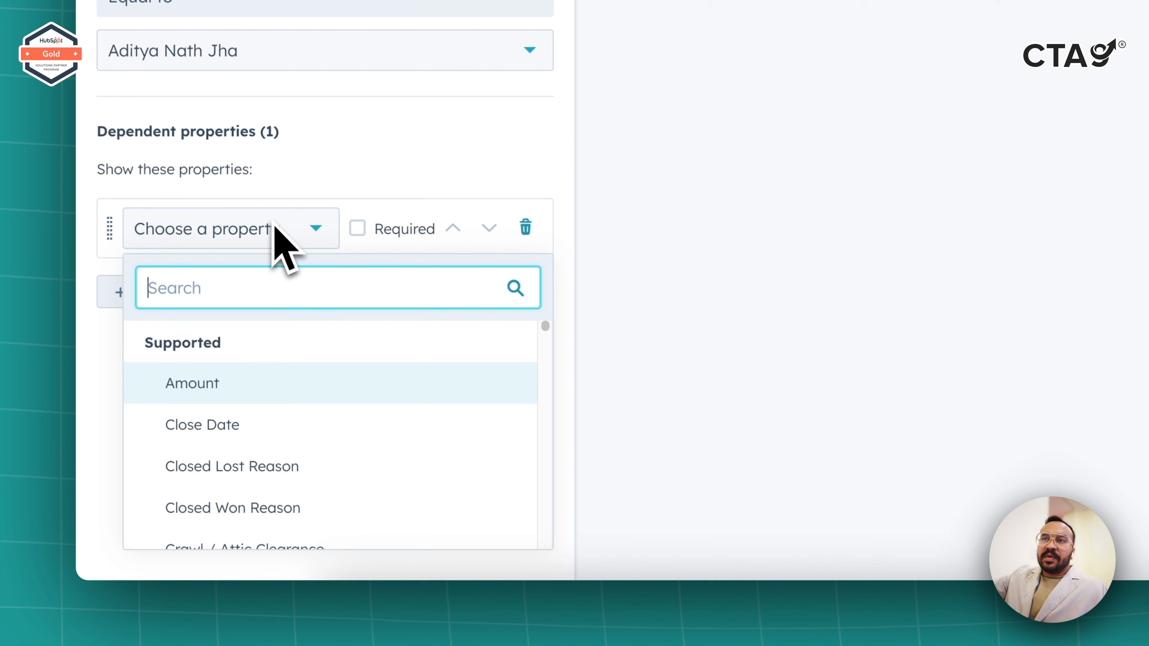
{"action": "scroll", "coordinate": [324, 470], "scroll_direction": "down", "scroll_amount": 3}
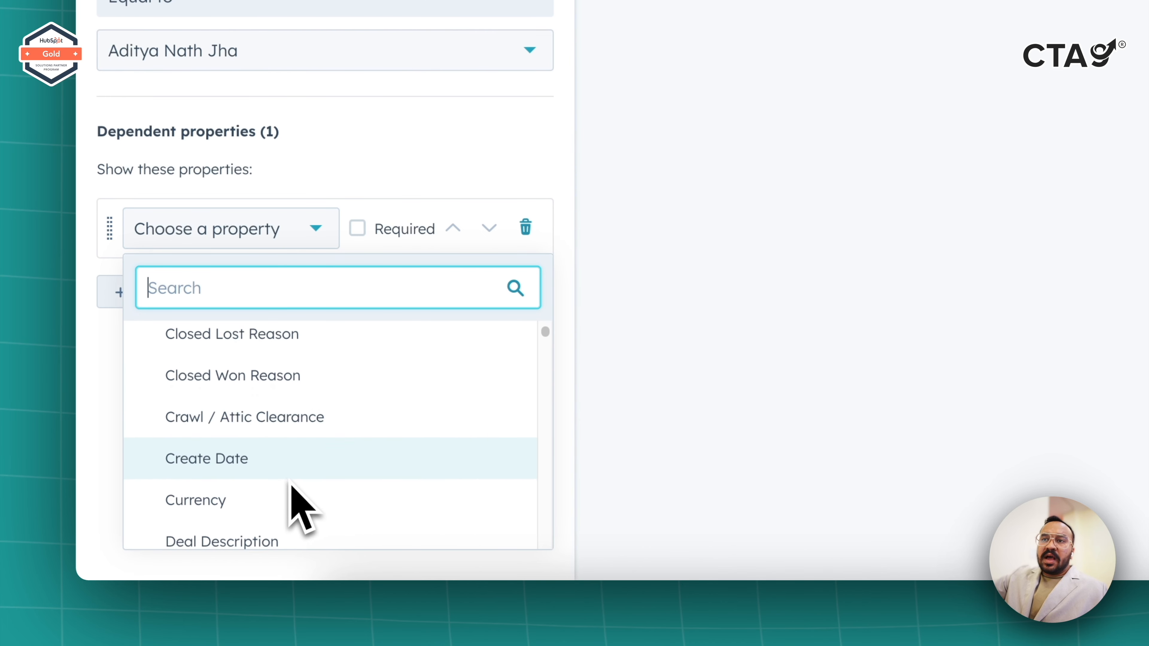
{"action": "left_click", "coordinate": [271, 456]}
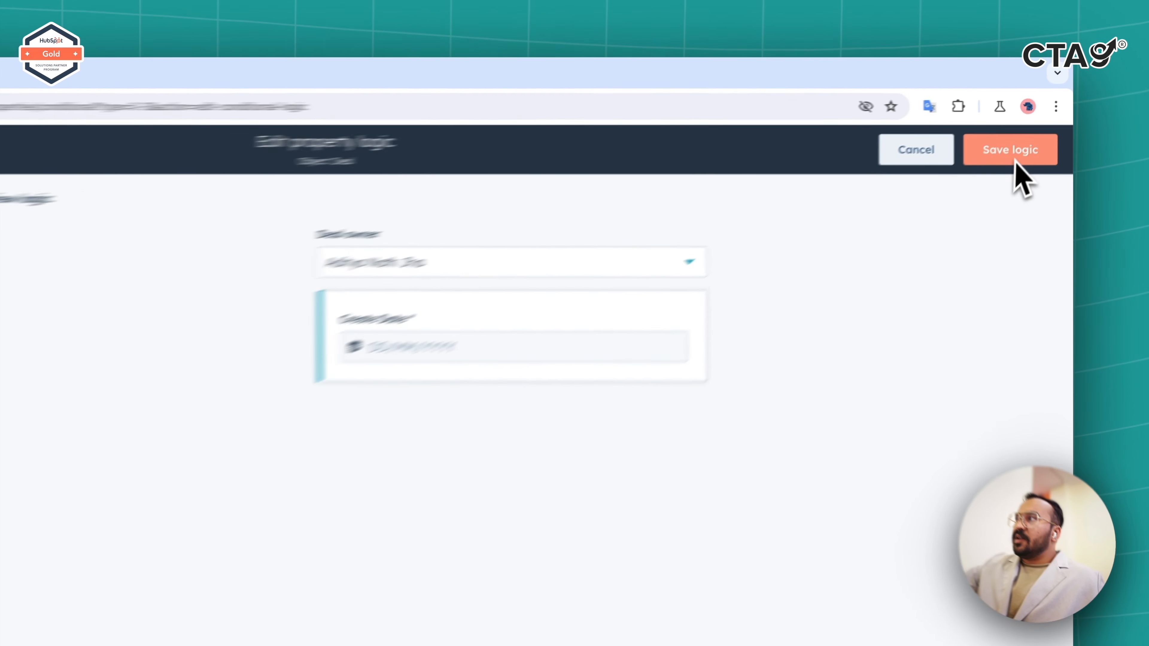
{"action": "left_click", "coordinate": [1031, 127]}
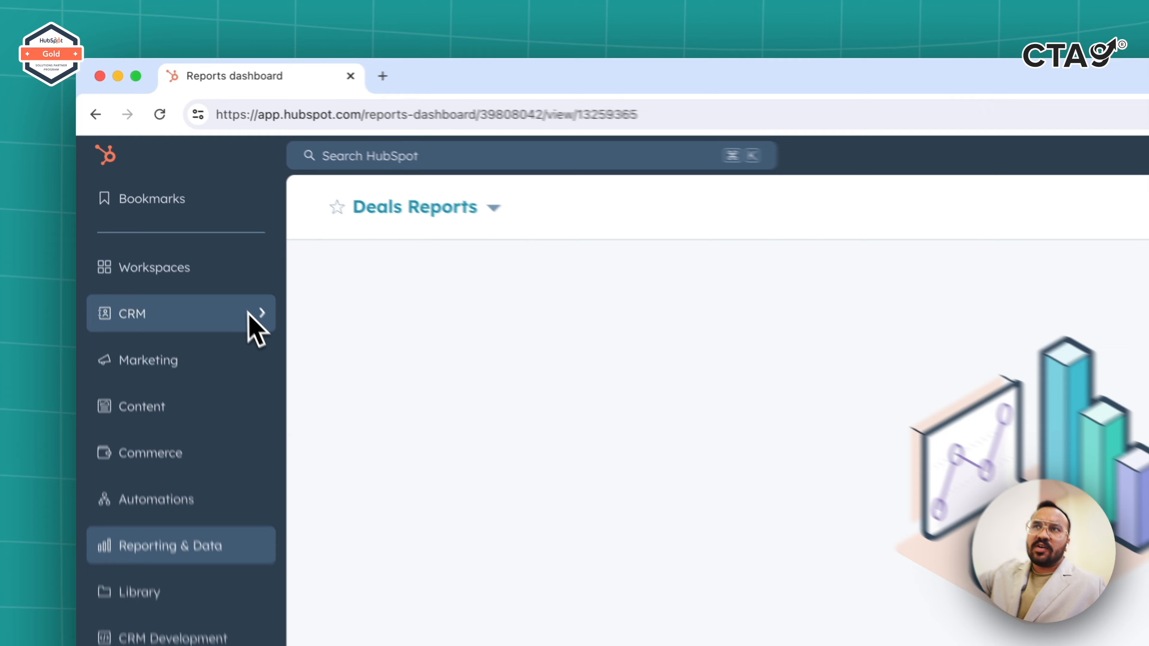
Go to the CRM deals list and open the deal property settings from there.
{"action": "mouse_move", "coordinate": [179, 214]}
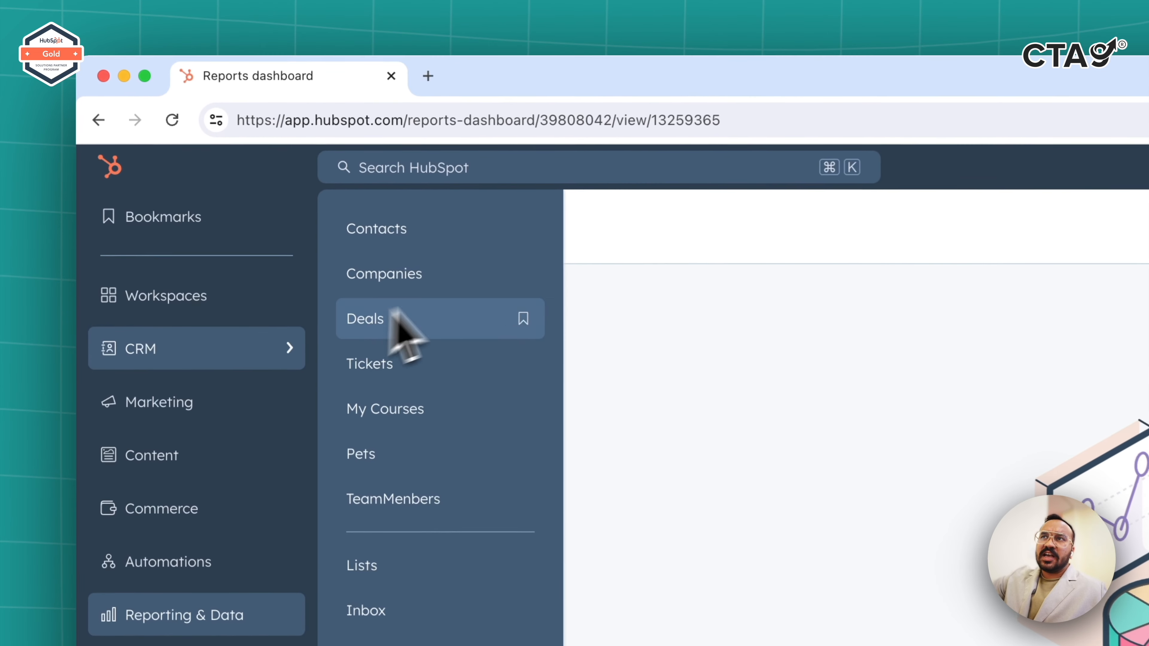
{"action": "left_click", "coordinate": [248, 197]}
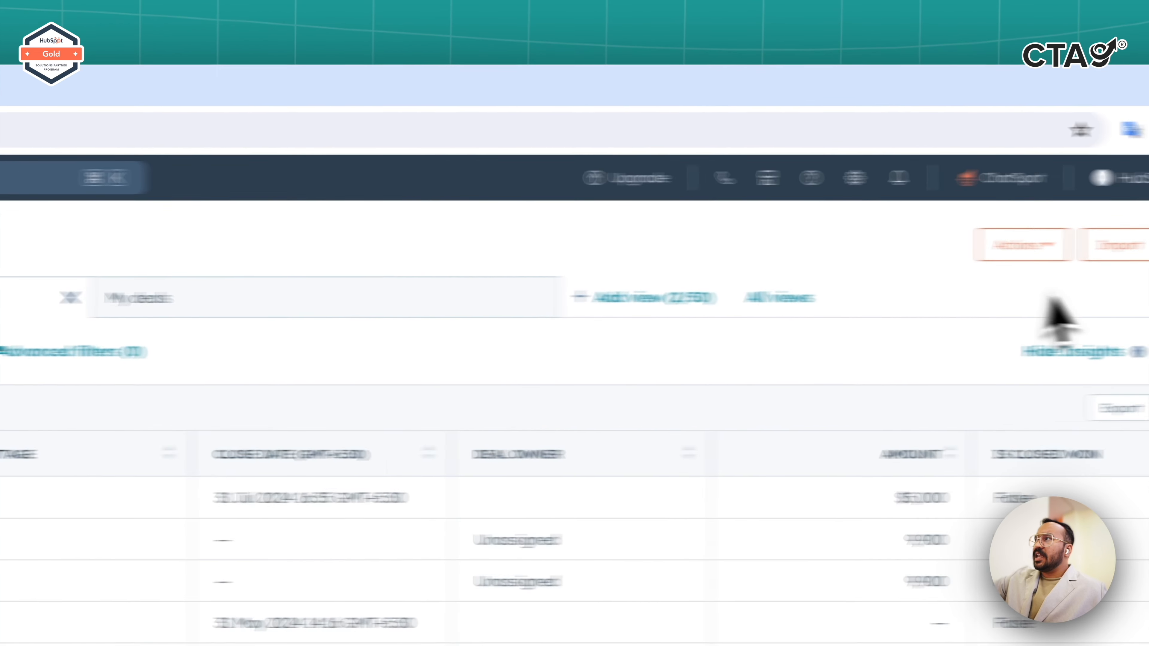
{"action": "left_click", "coordinate": [814, 248]}
{"action": "left_click", "coordinate": [818, 297]}
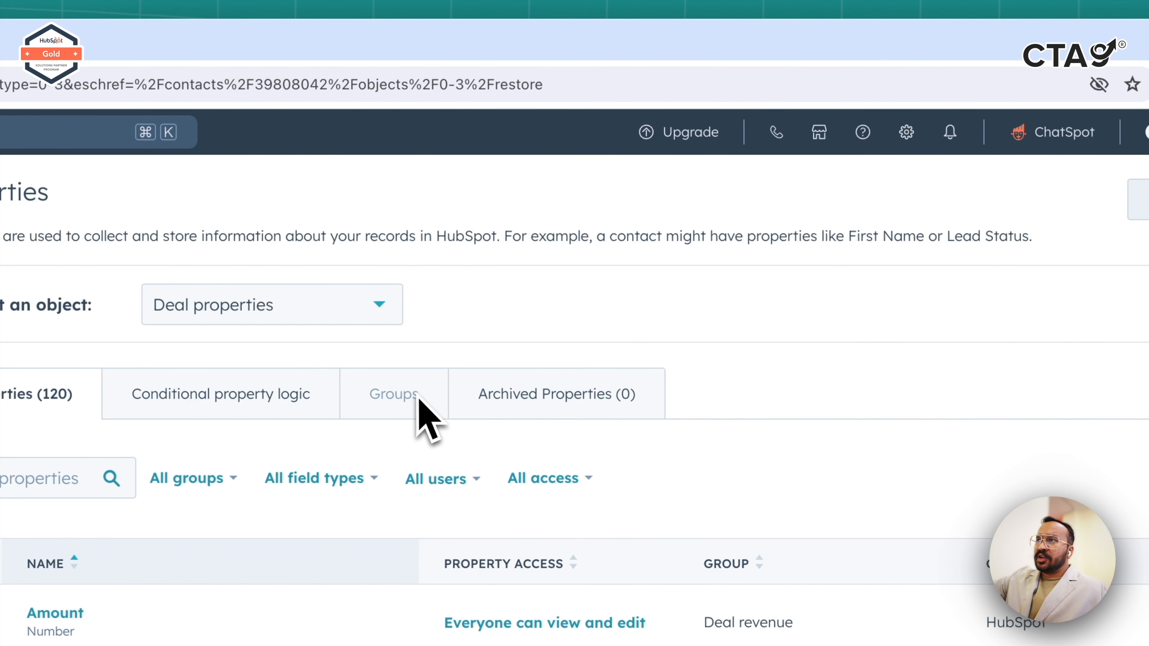
Create a new deal property group named "My custom group" and save it.
{"action": "left_click", "coordinate": [418, 398]}
{"action": "left_click", "coordinate": [990, 390]}
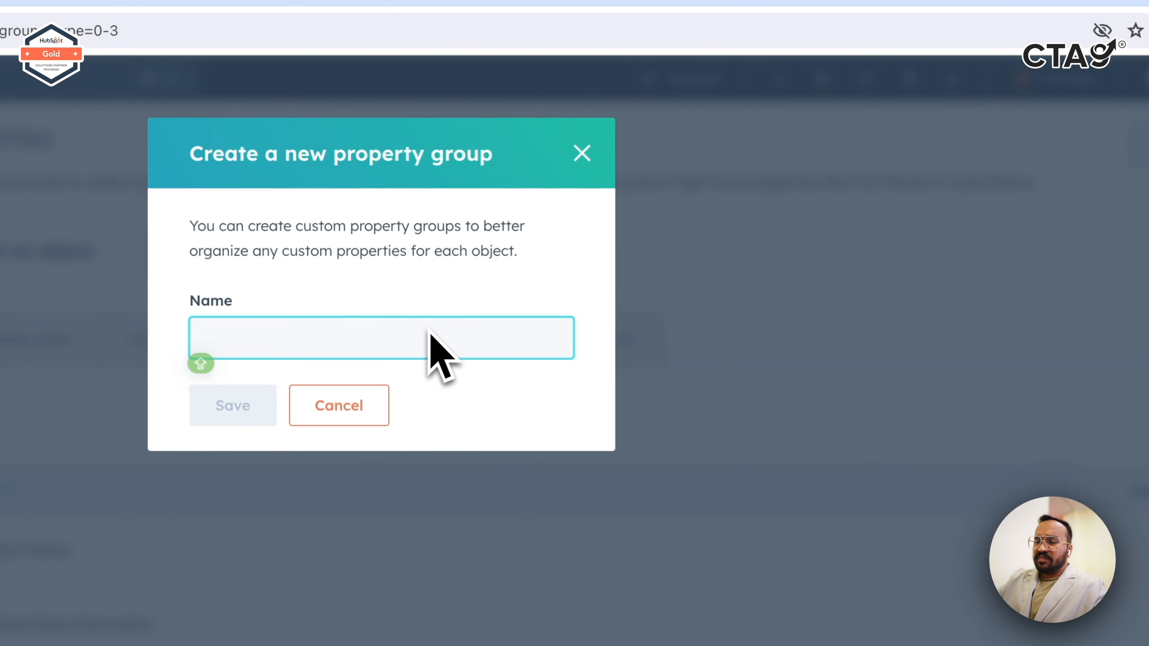
{"action": "type", "text": "My"}
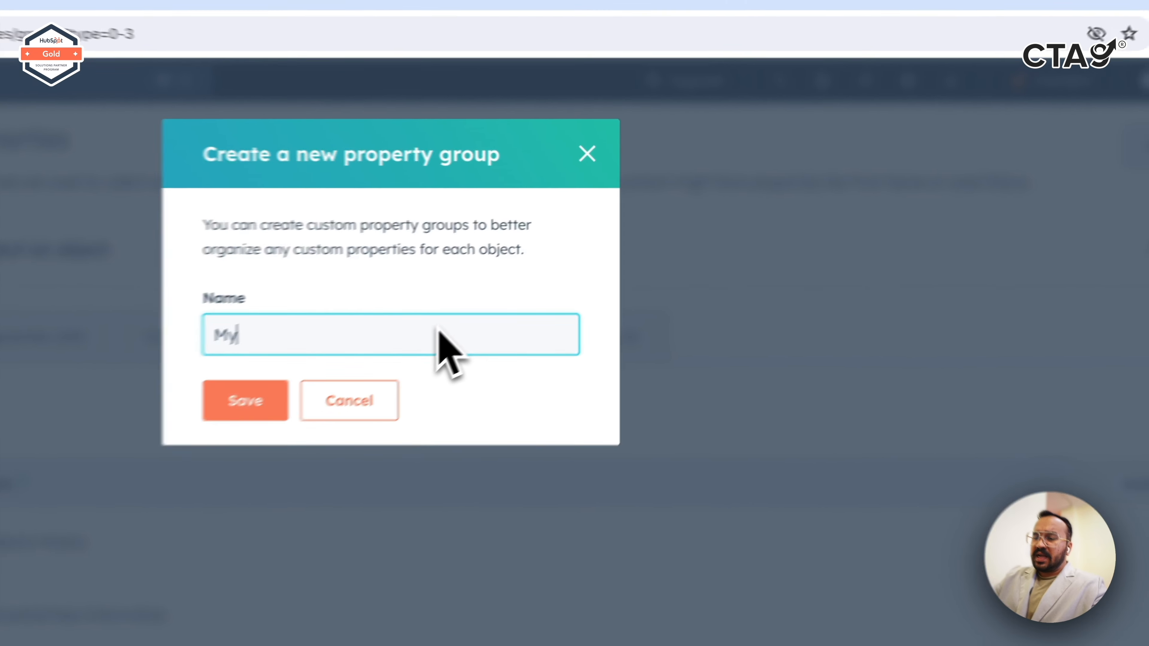
{"action": "type", "text": " custom group"}
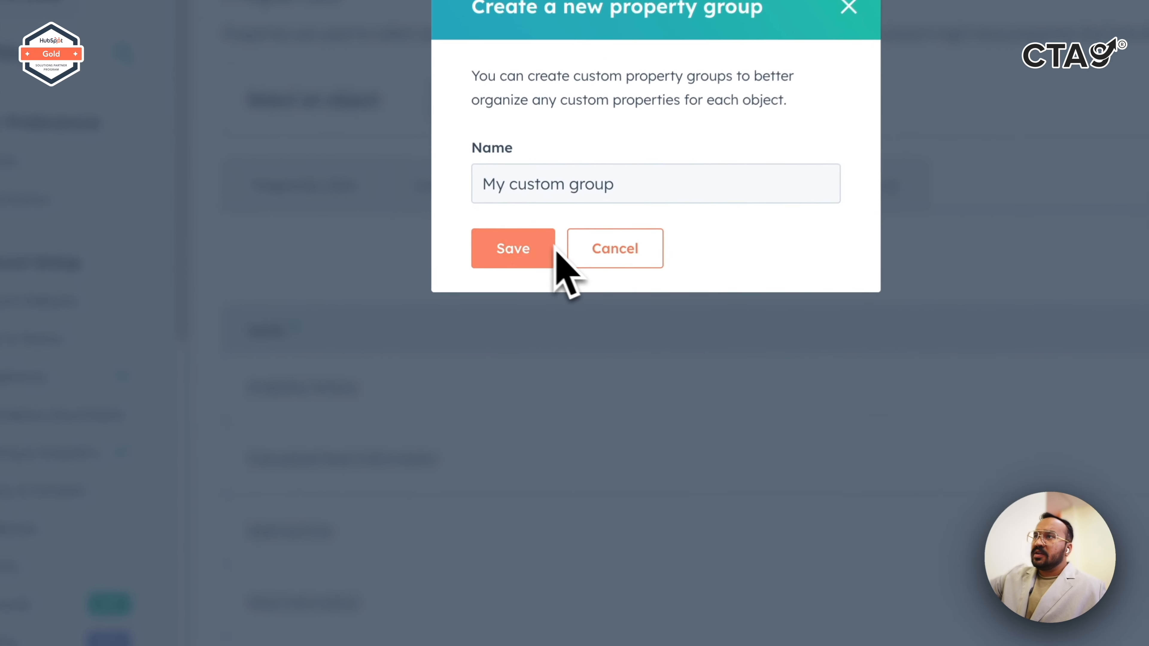
{"action": "left_click", "coordinate": [510, 285]}
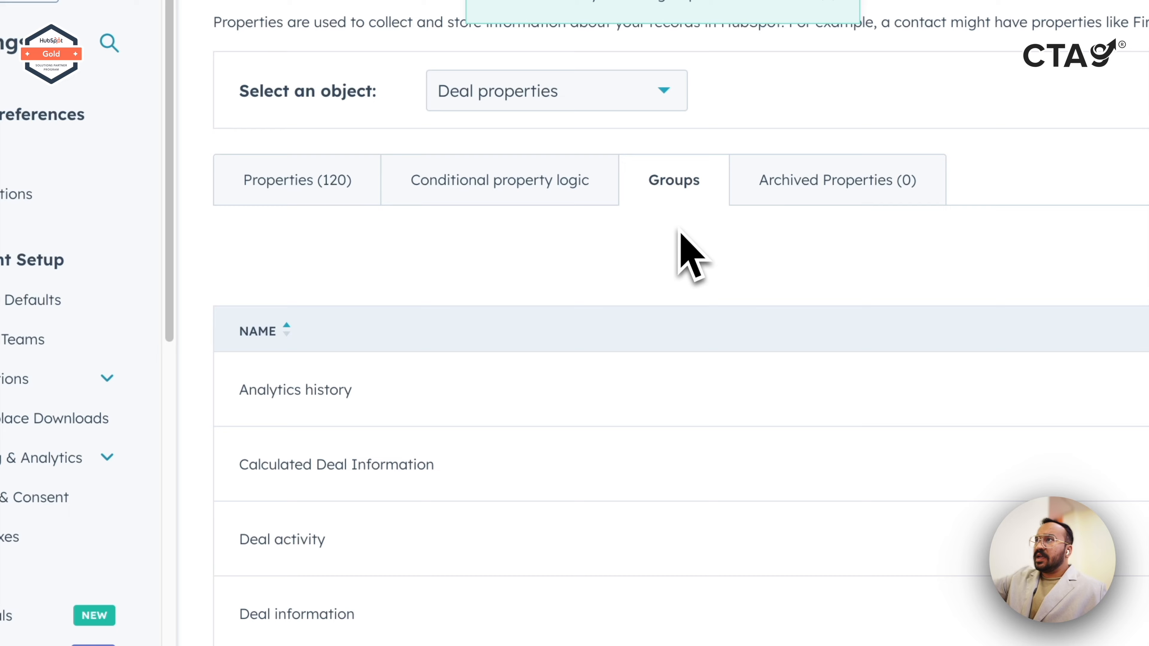
Find My custom group in the group list, check its edit option, and view the properties it contains.
{"action": "scroll", "coordinate": [814, 493], "scroll_direction": "down", "scroll_amount": 5}
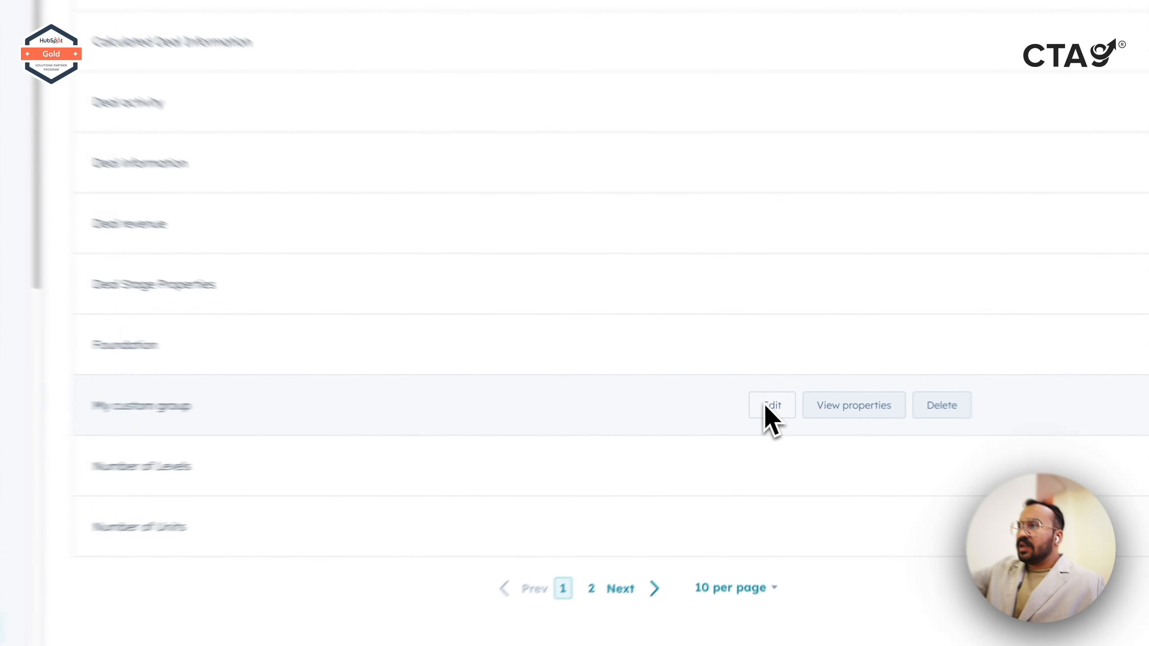
{"action": "left_click", "coordinate": [776, 406]}
{"action": "left_click", "coordinate": [330, 180]}
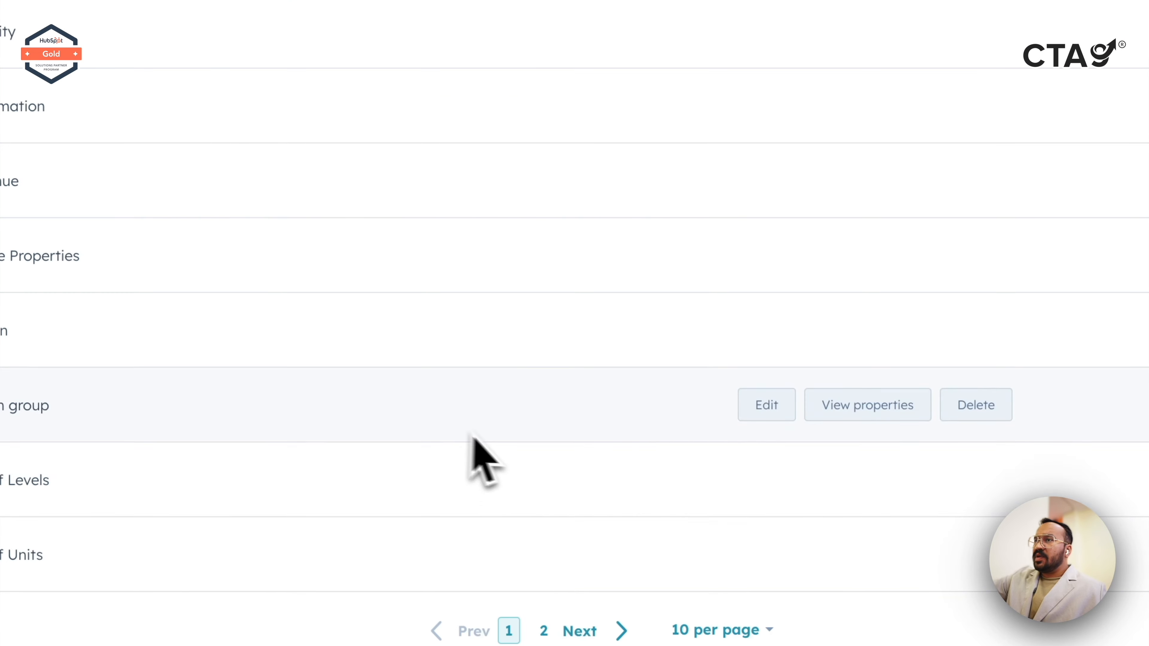
{"action": "left_click", "coordinate": [886, 412]}
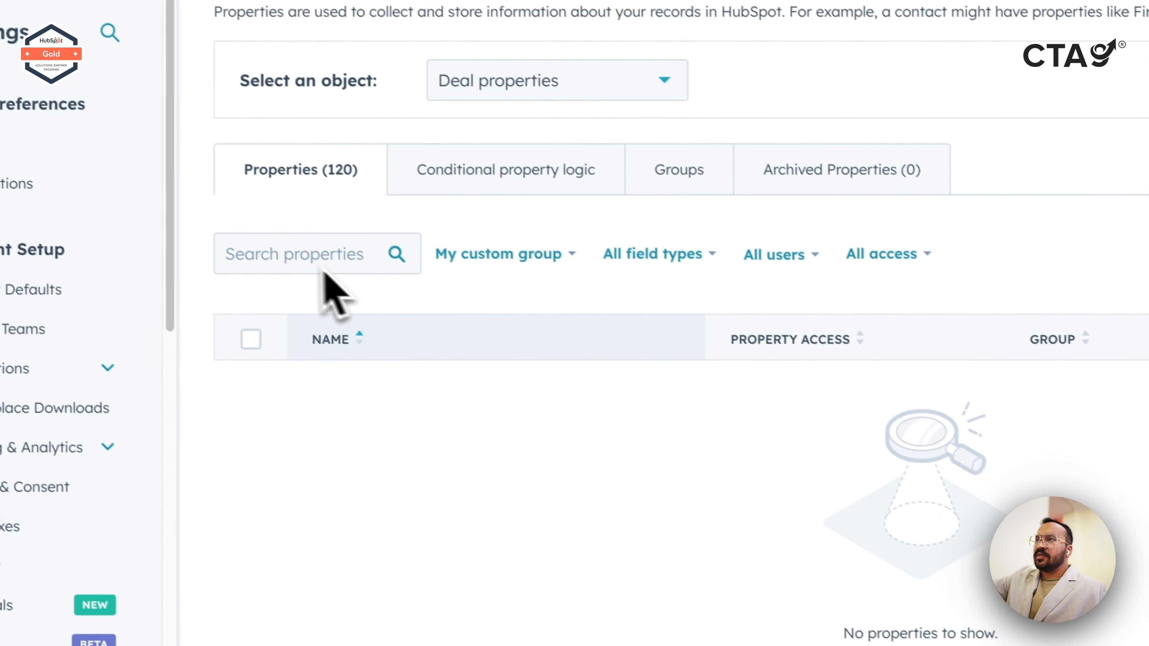
Show the deal properties of all groups and move the Close Date property to My custom group.
{"action": "left_click", "coordinate": [327, 277]}
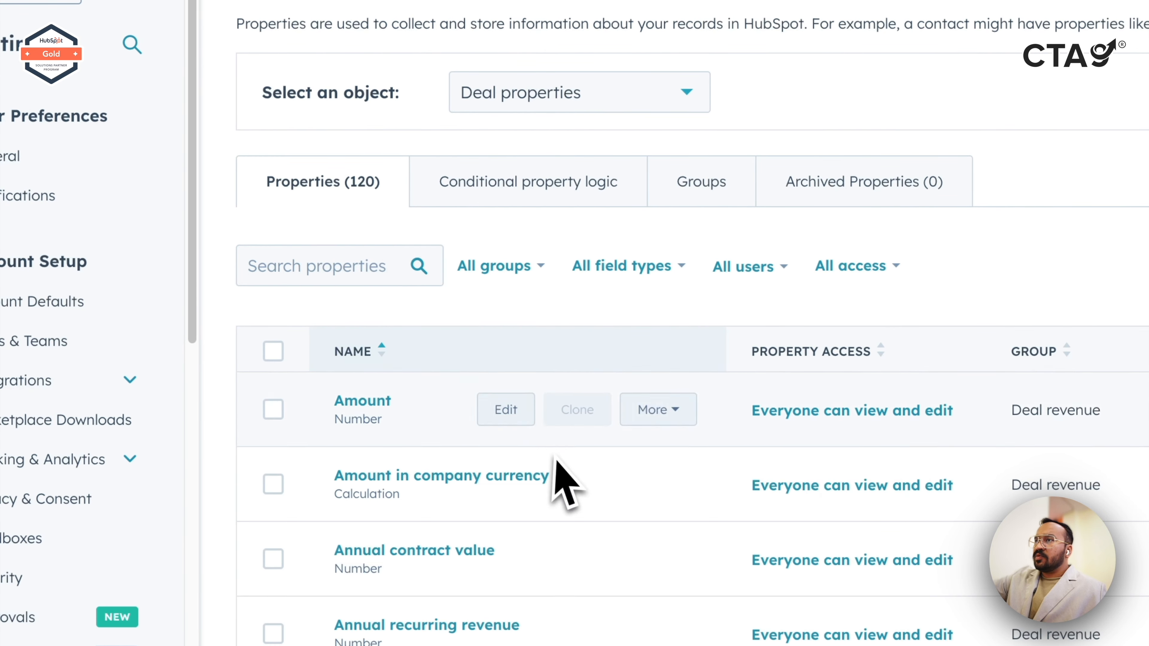
{"action": "left_click", "coordinate": [675, 413]}
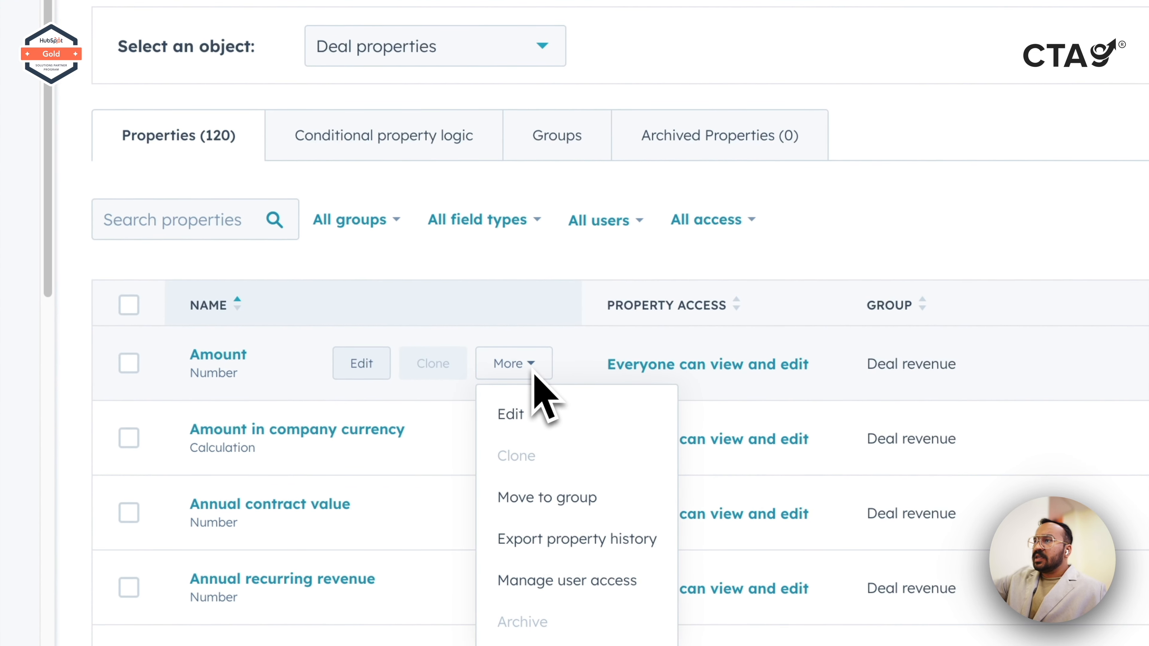
{"action": "scroll", "coordinate": [534, 373], "scroll_direction": "down", "scroll_amount": 5}
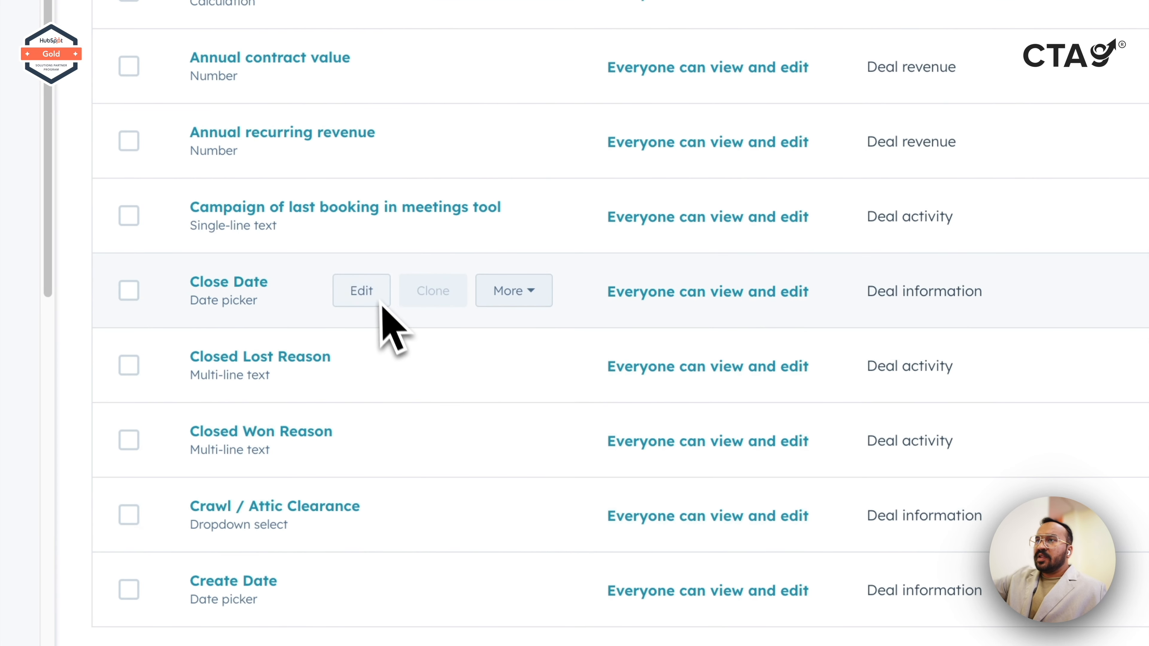
{"action": "left_click", "coordinate": [554, 426]}
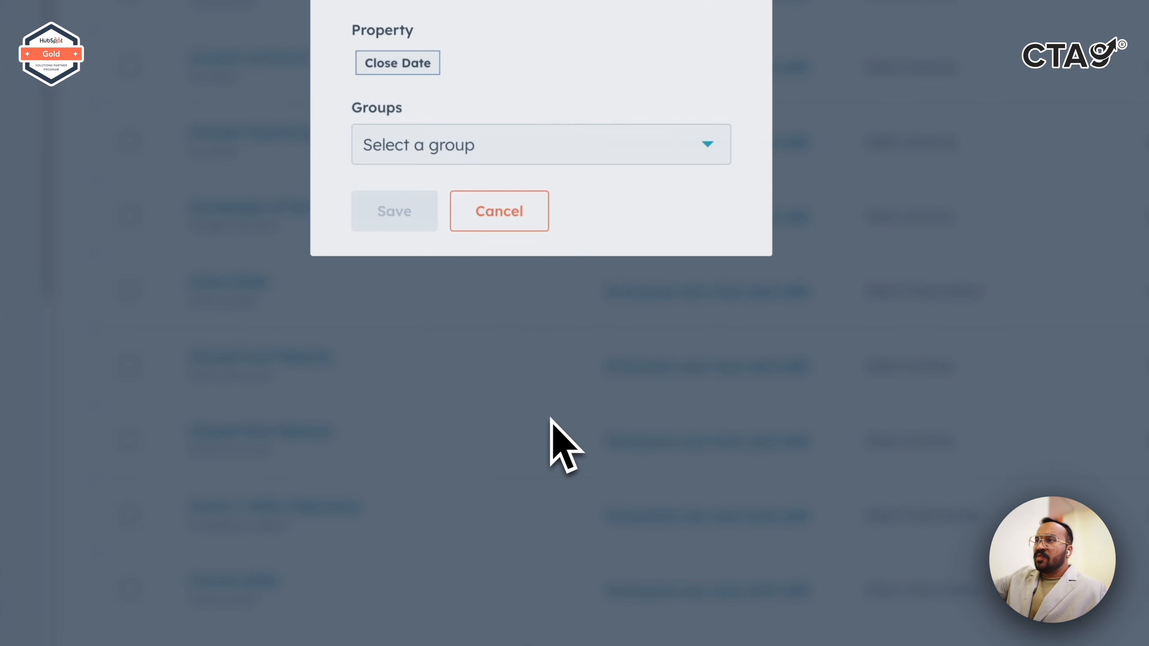
{"action": "left_click", "coordinate": [485, 155]}
{"action": "scroll", "coordinate": [488, 385], "scroll_direction": "down", "scroll_amount": 1}
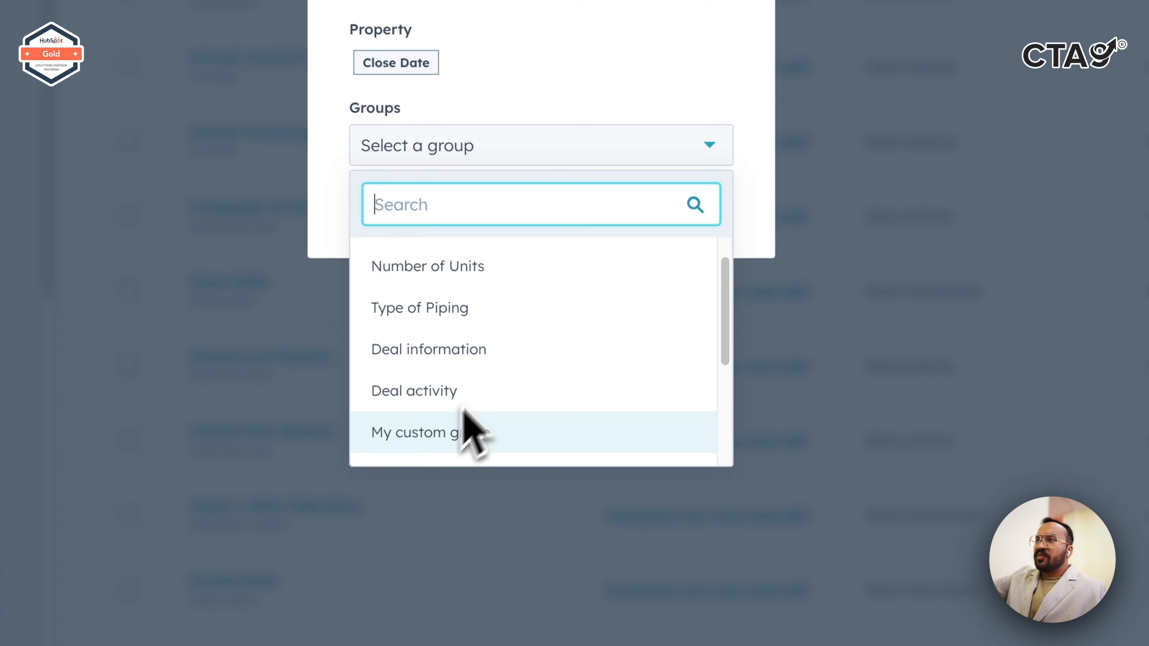
{"action": "left_click", "coordinate": [453, 430]}
{"action": "left_click", "coordinate": [414, 212]}
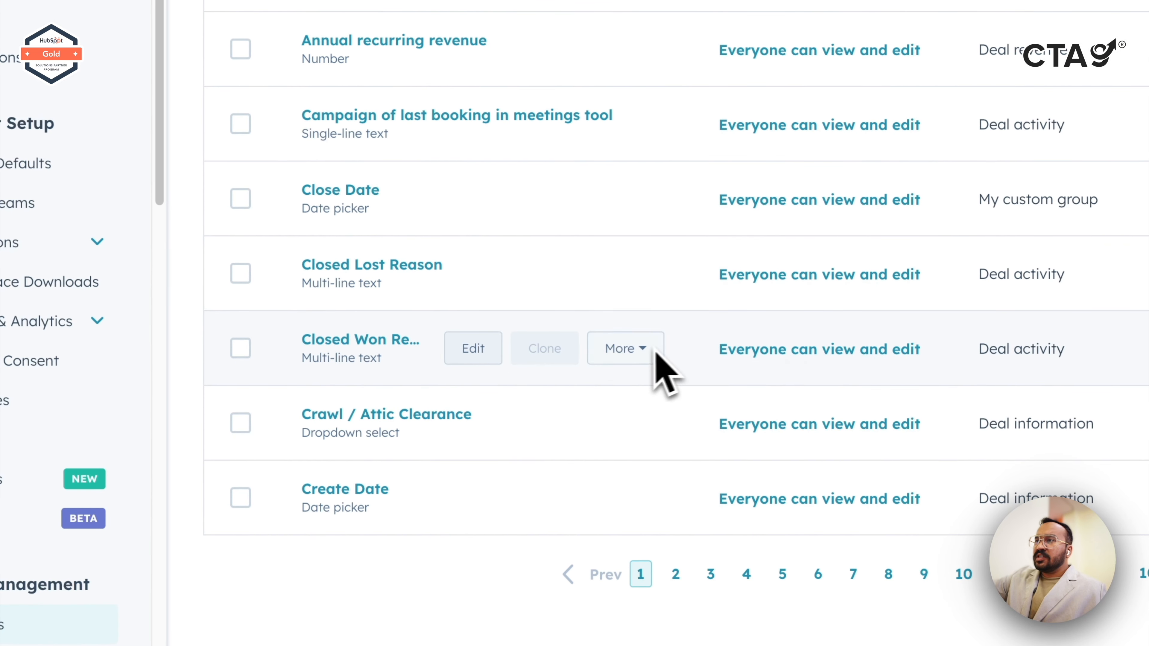
Move the Closed Won Reason property to My custom group and save the change.
{"action": "left_click", "coordinate": [675, 495]}
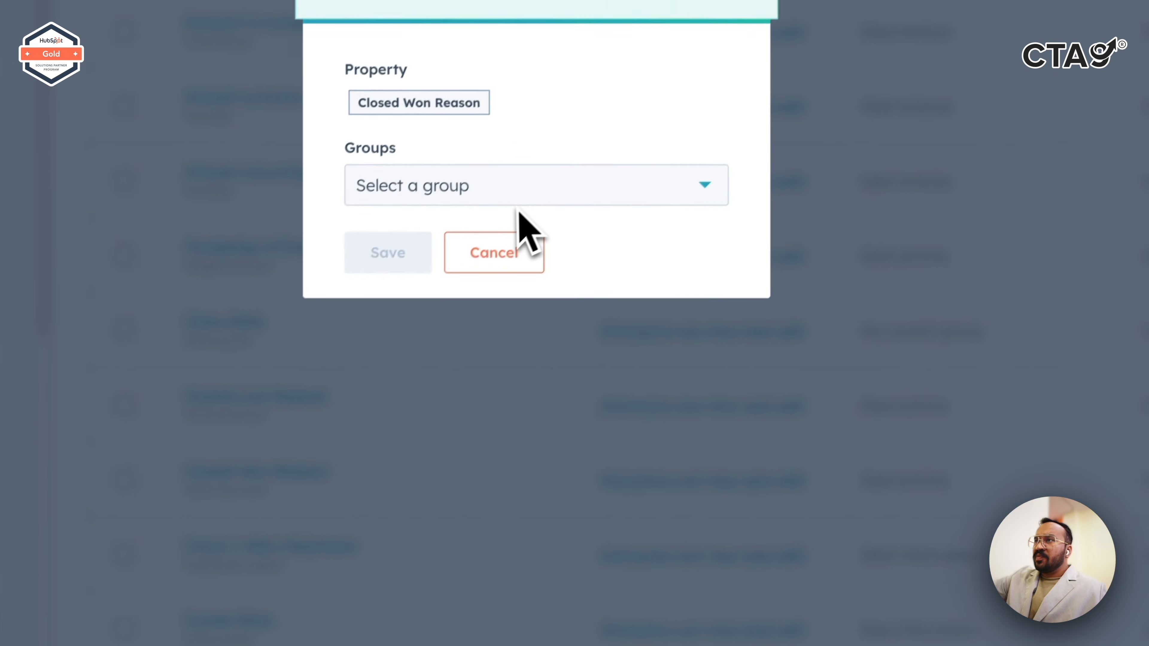
{"action": "left_click", "coordinate": [515, 205]}
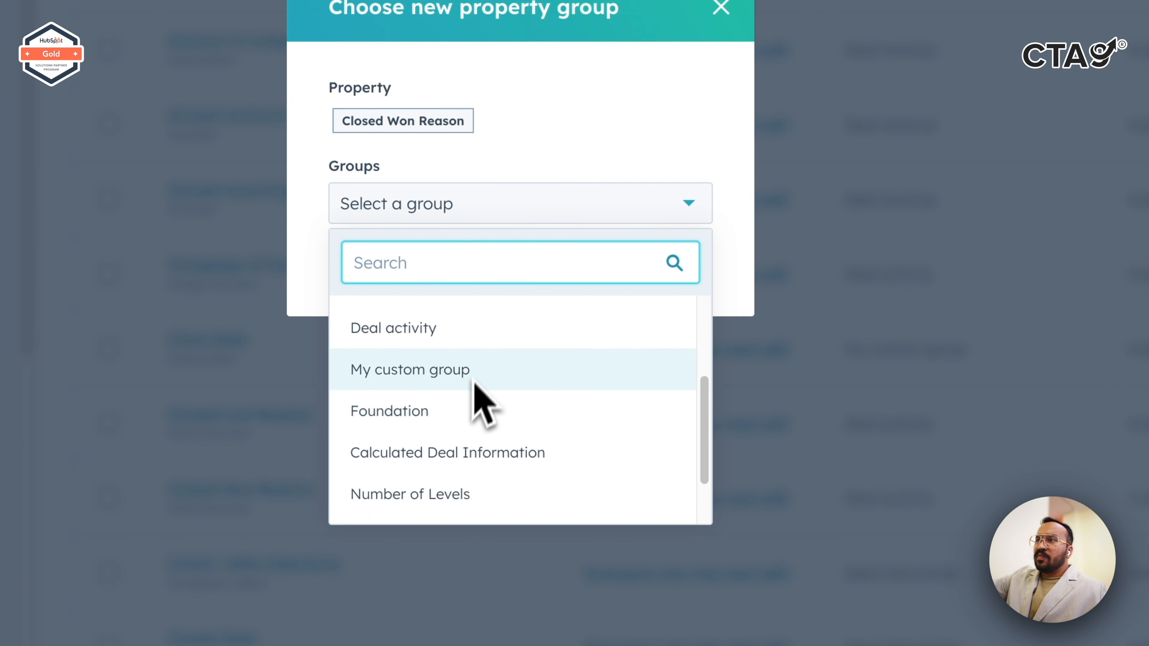
{"action": "left_click", "coordinate": [473, 376]}
{"action": "left_click", "coordinate": [350, 270]}
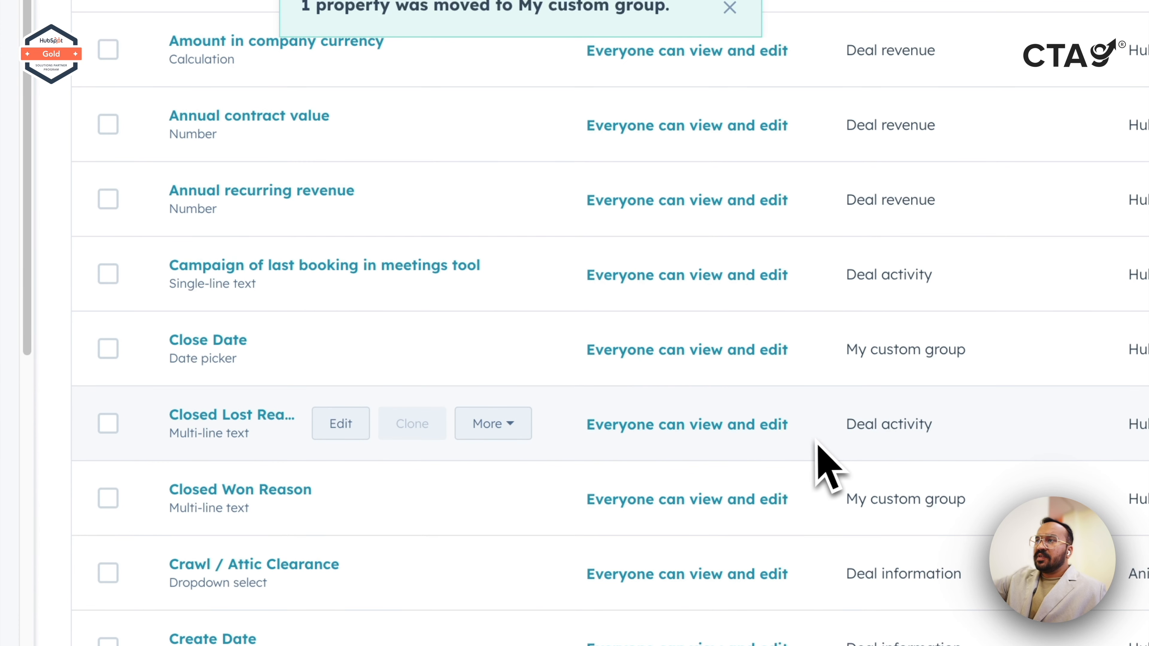